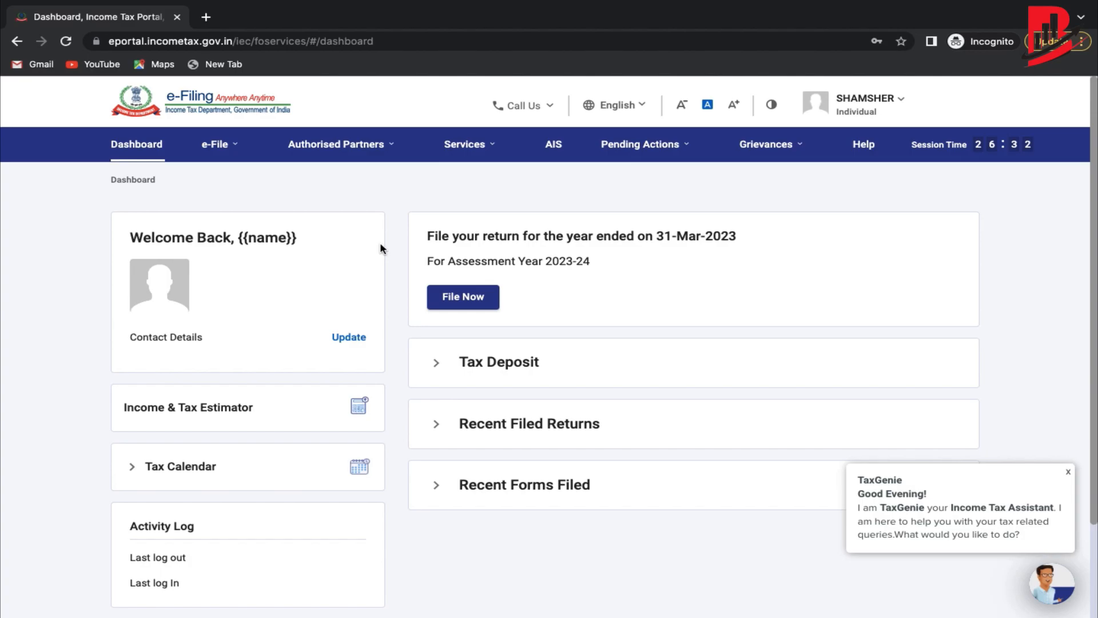
Search 'income tax login' in a new tab and open the e-Filing Home Page result.
click(210, 24)
text(income tax login)
key(Return)
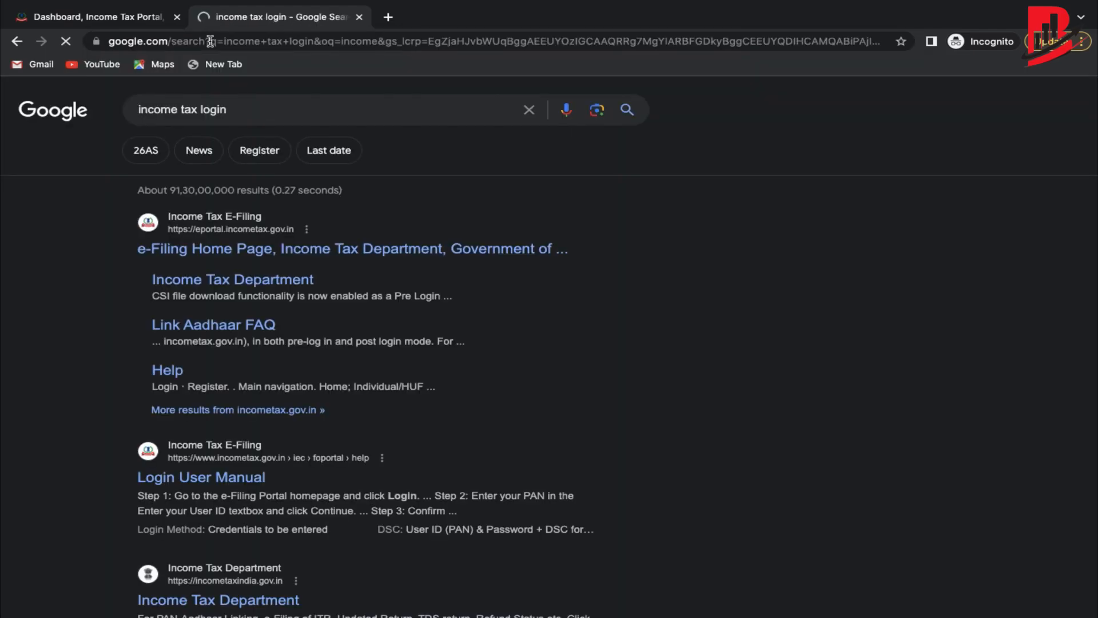
click(251, 250)
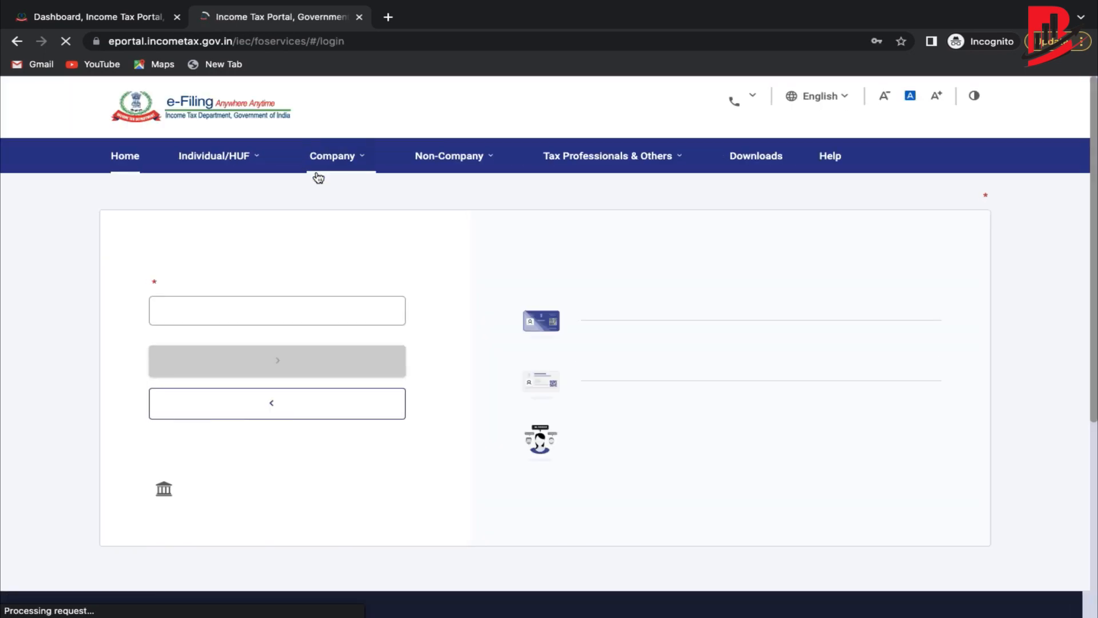
Show the Salaried Employees submenu under Individual/HUF in the top navigation.
mouse_move(316, 176)
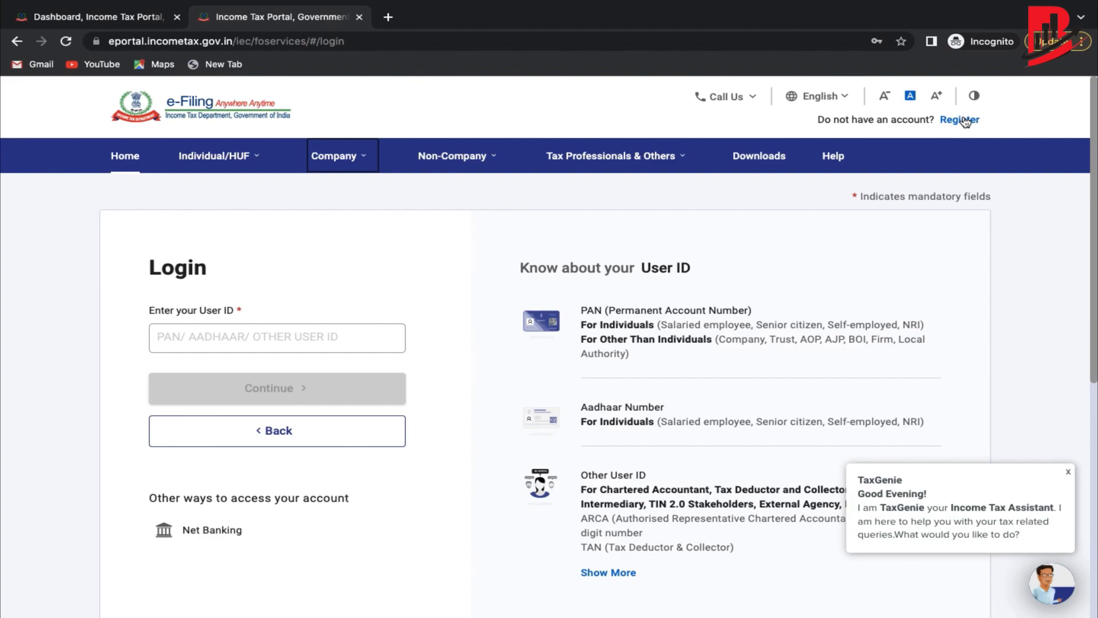
mouse_move(208, 163)
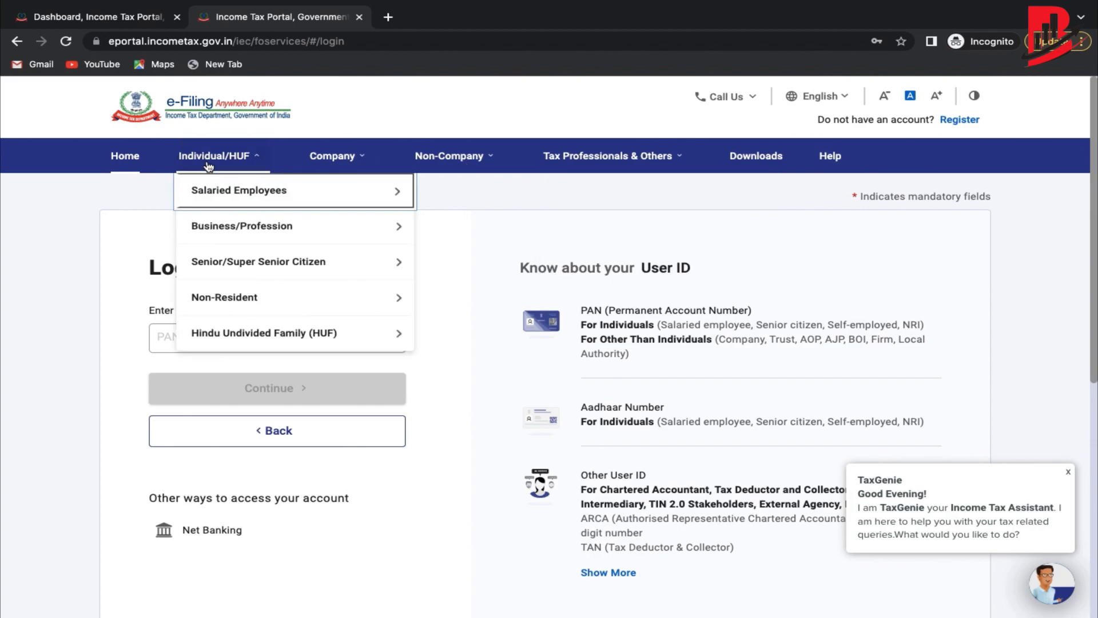
mouse_move(228, 190)
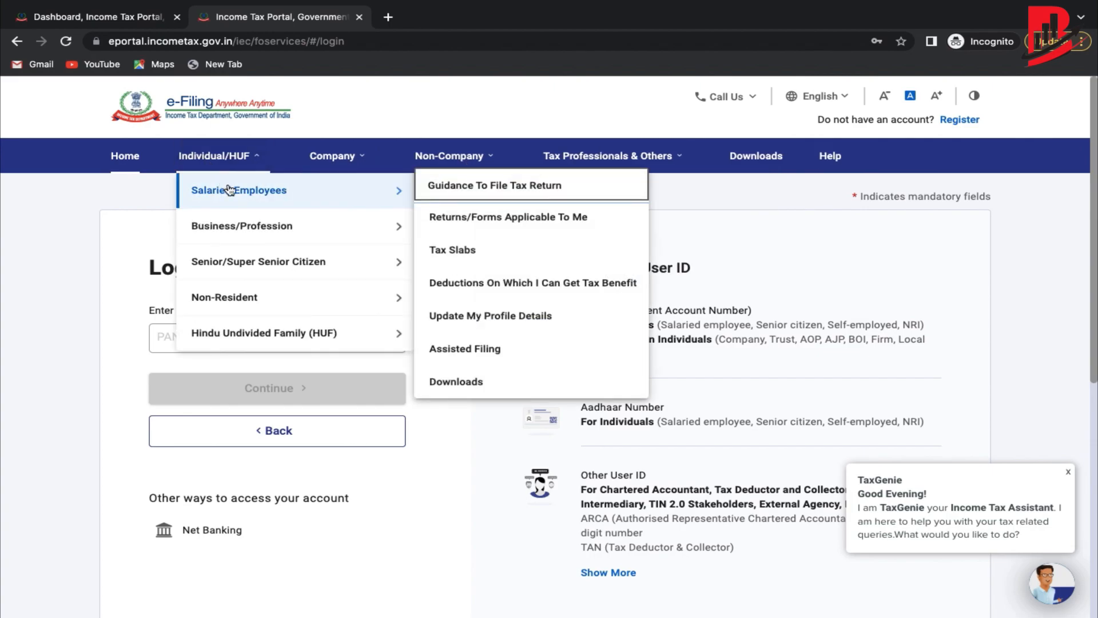
Open the Returns/Forms Applicable To Me page for salaried employees.
click(488, 222)
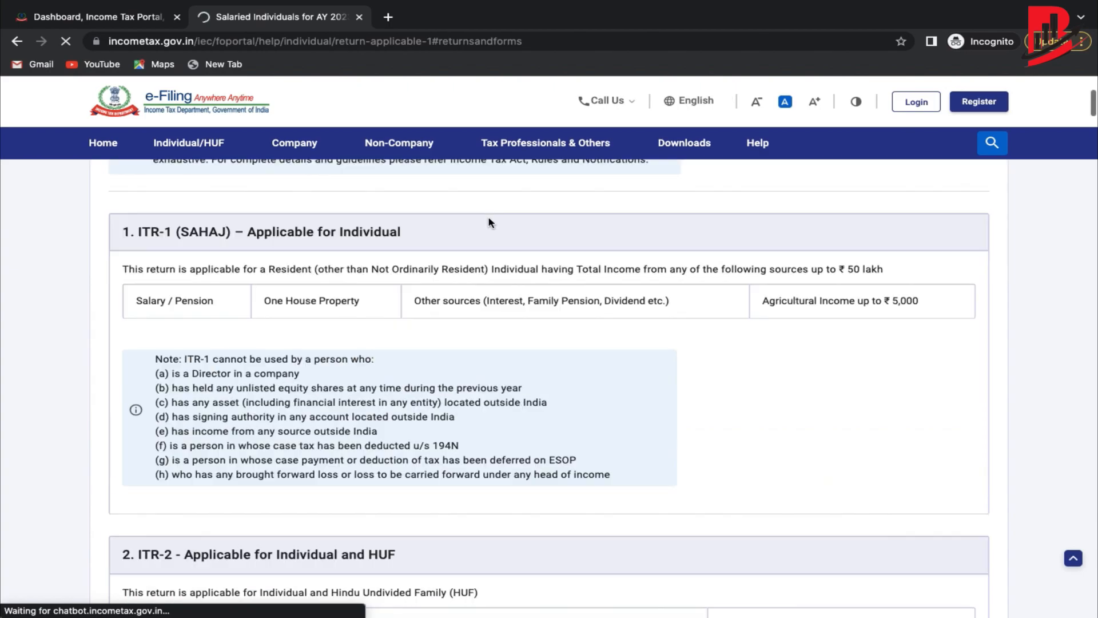
scroll(446, 374, down, 14)
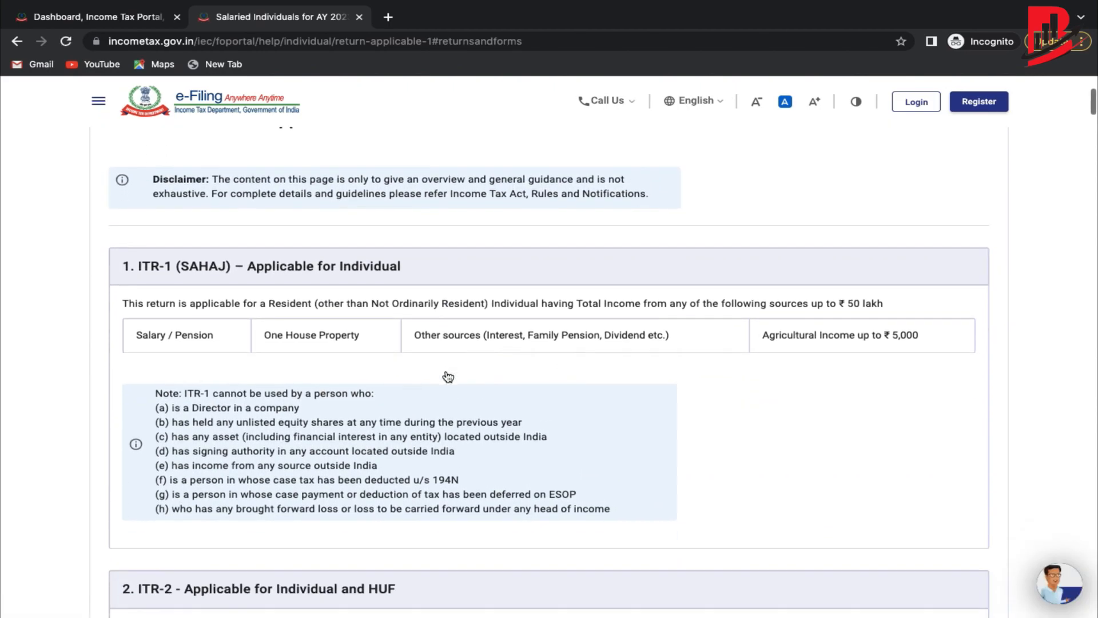
scroll(448, 376, down, 20)
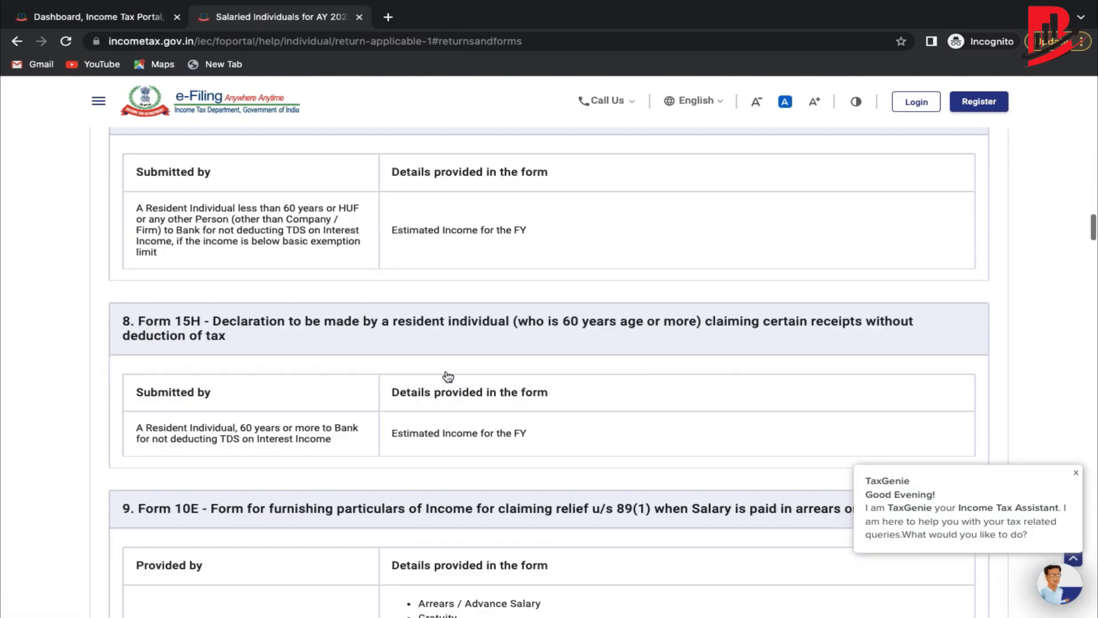
scroll(448, 376, up, 20)
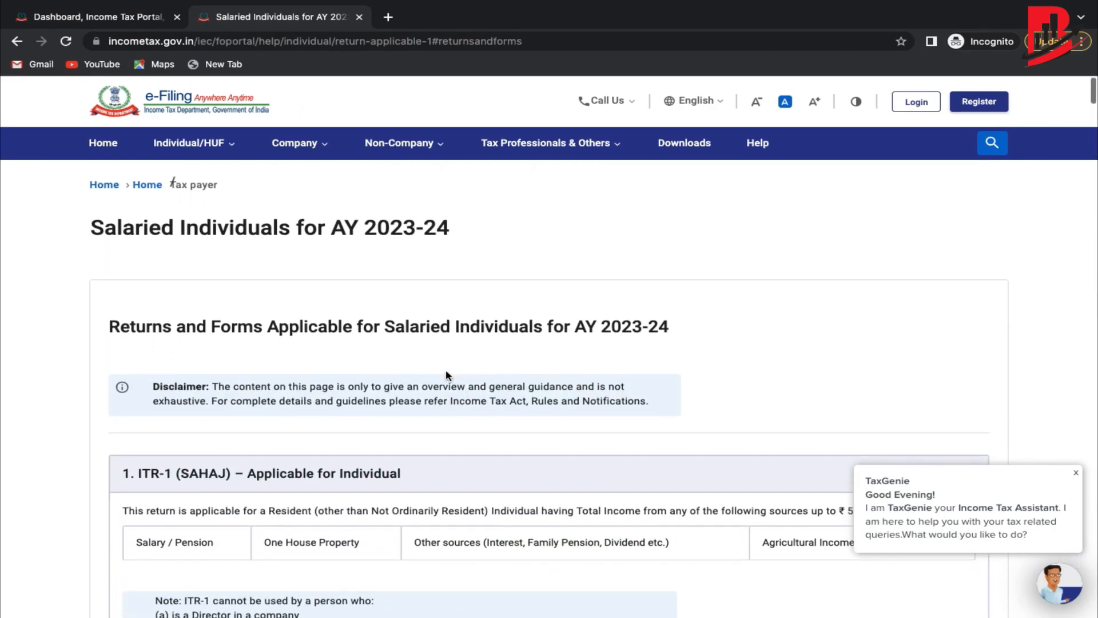
click(183, 144)
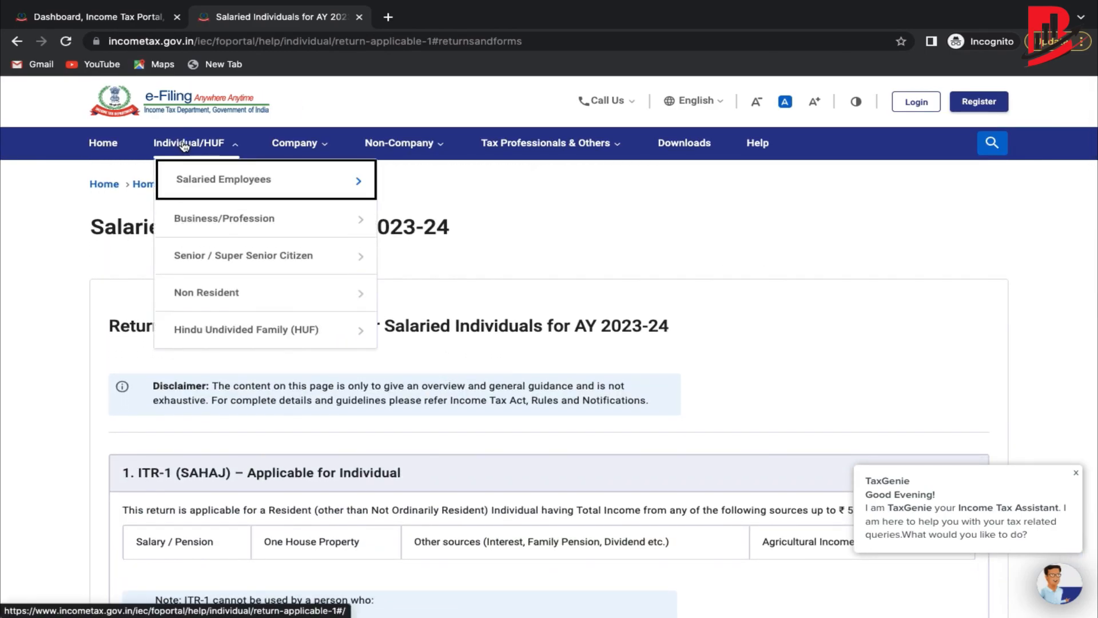
click(305, 198)
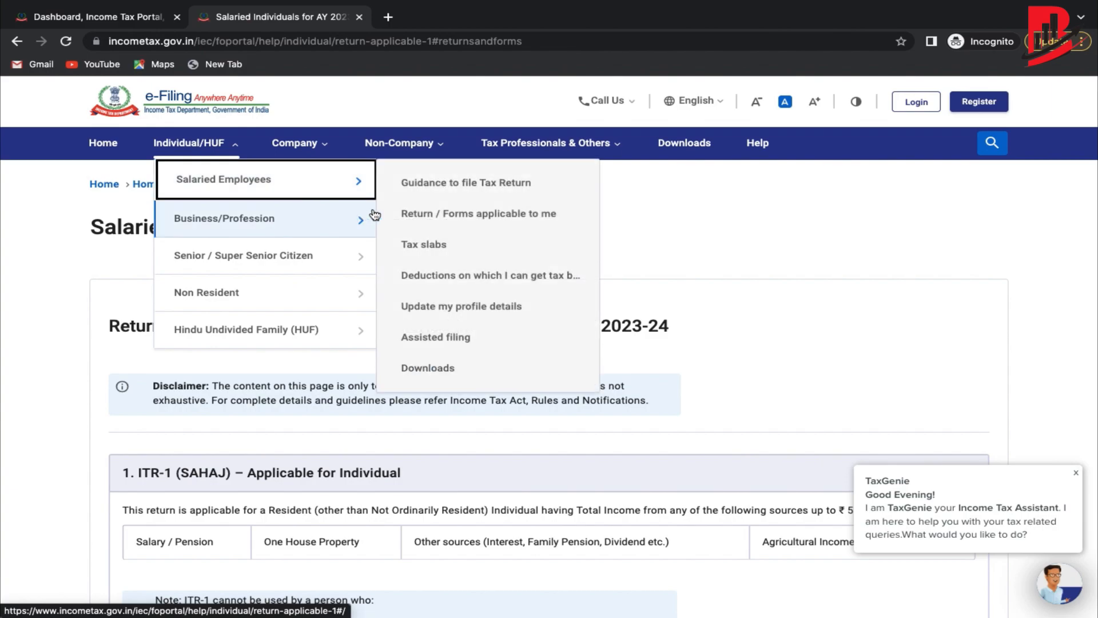
click(731, 231)
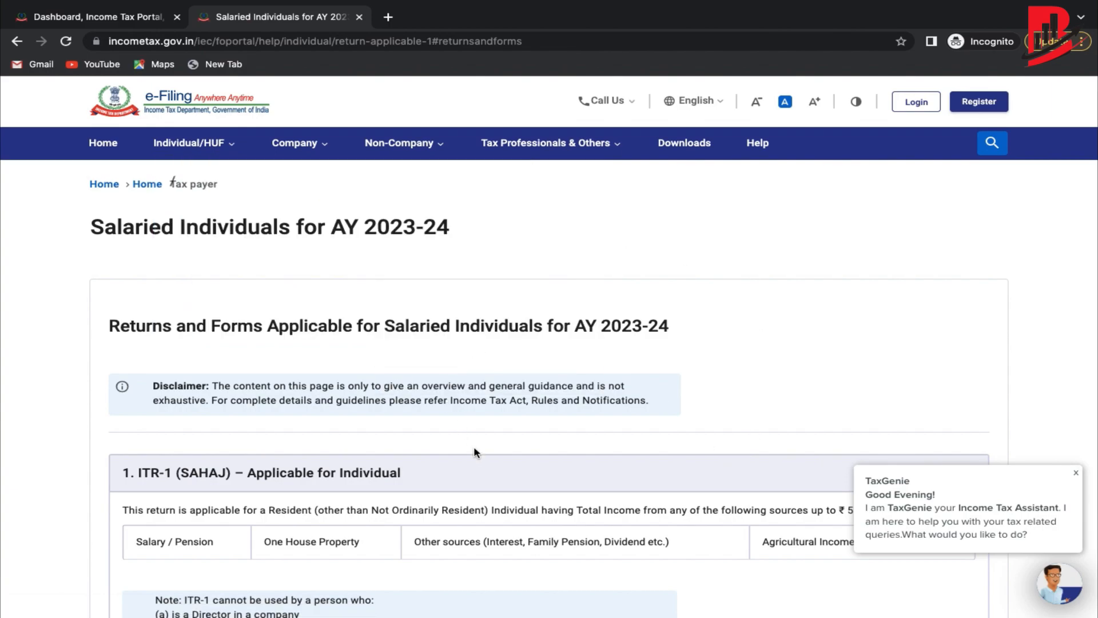
Review the deduction limits and highlight the 80C and 80CCD(1B) deduction entries.
scroll(478, 456, down, 15)
scroll(478, 455, up, 3)
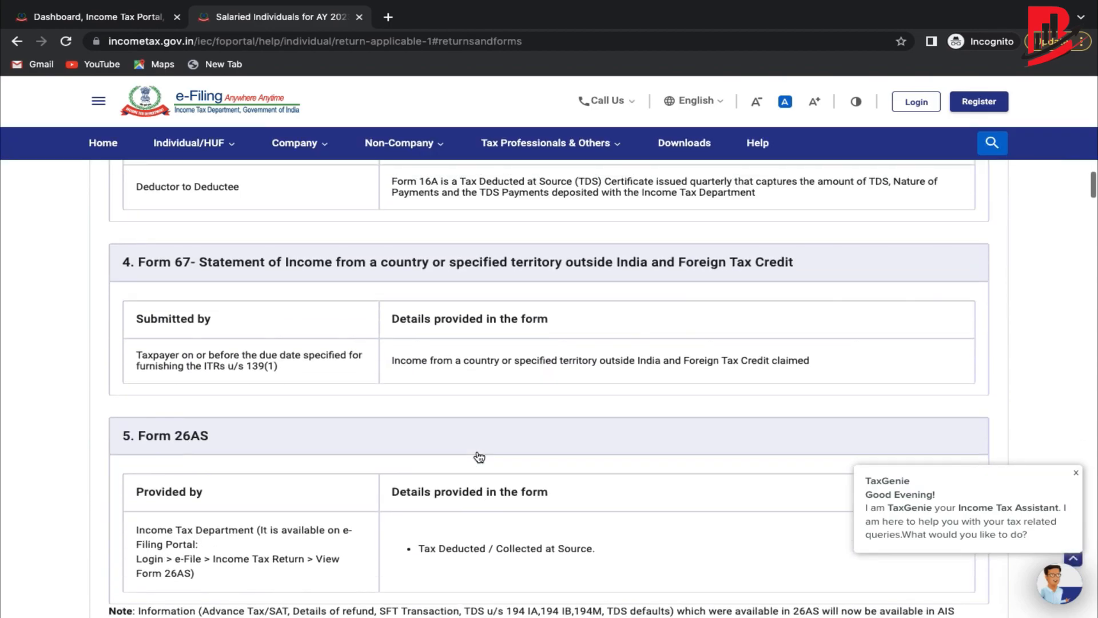
scroll(478, 456, down, 12)
scroll(478, 456, down, 5)
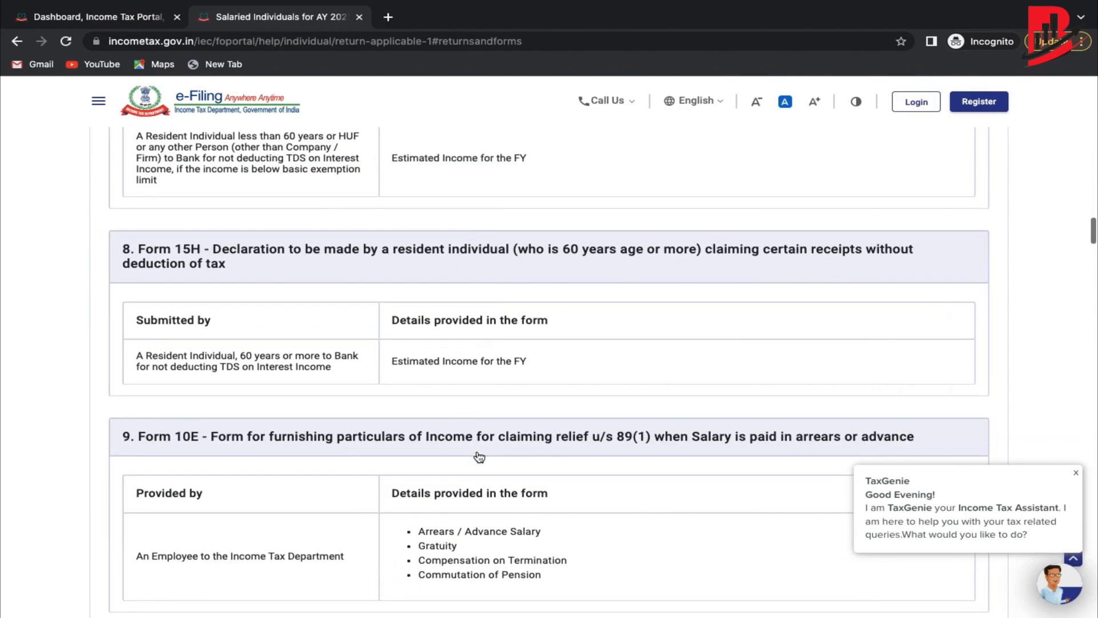
scroll(478, 456, up, 2)
scroll(203, 293, down, 6)
scroll(203, 294, down, 20)
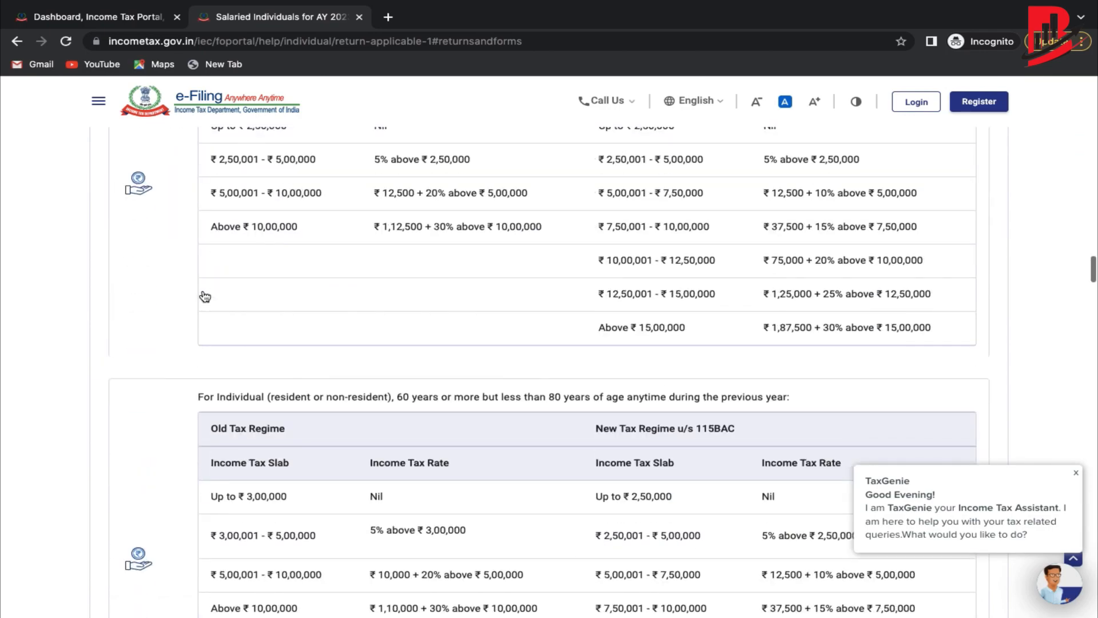
scroll(204, 292, down, 10)
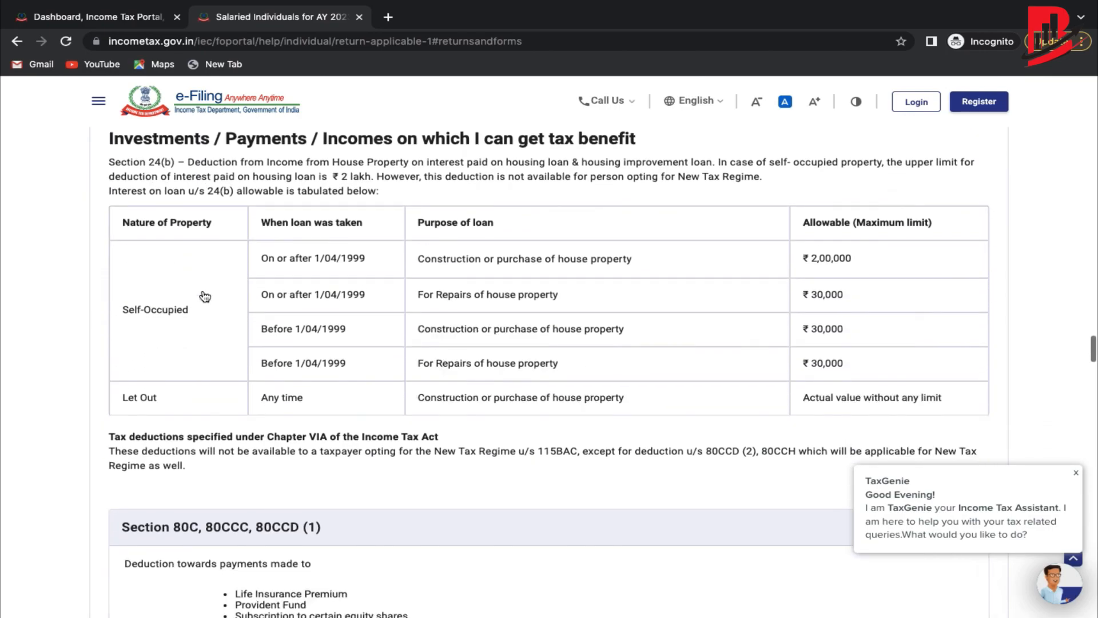
scroll(204, 296, up, 1)
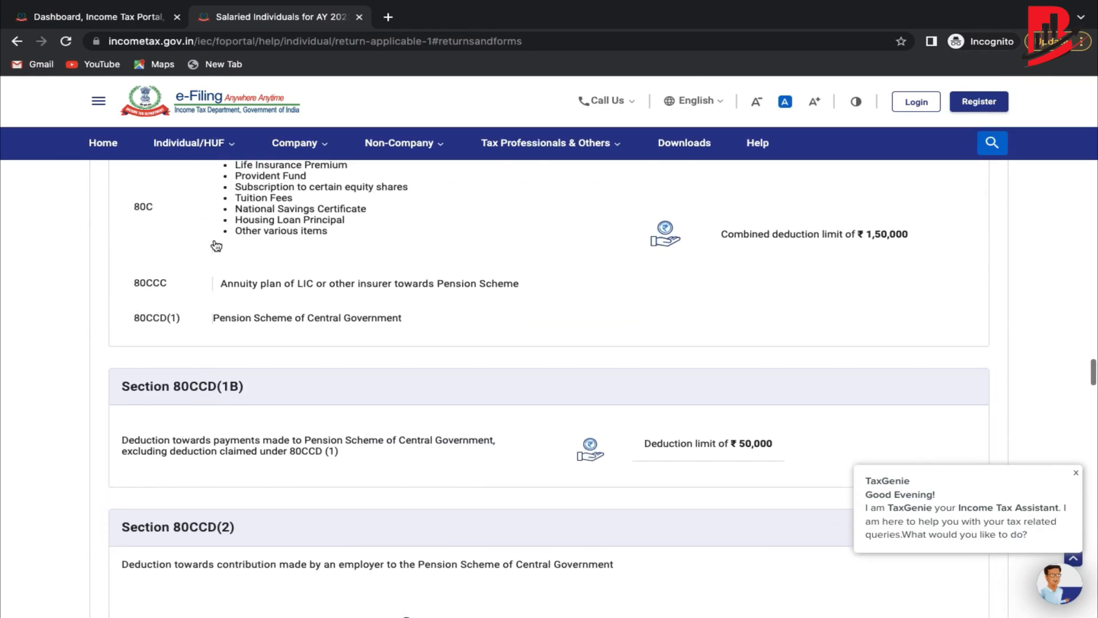
scroll(165, 225, up, 1)
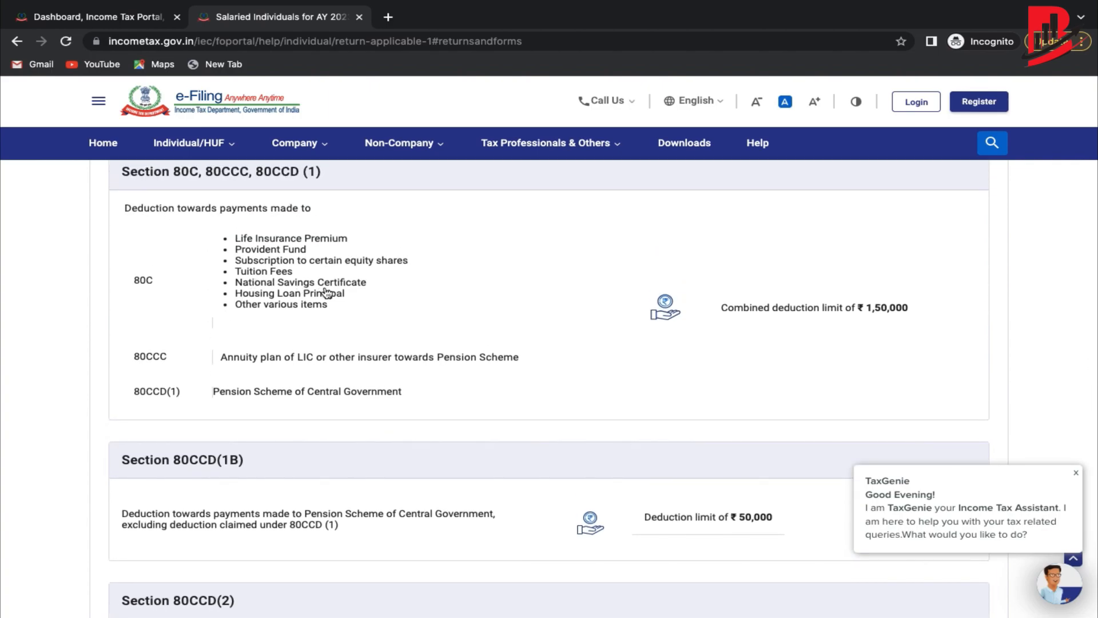
scroll(327, 294, up, 1)
drag(161, 325, 121, 325)
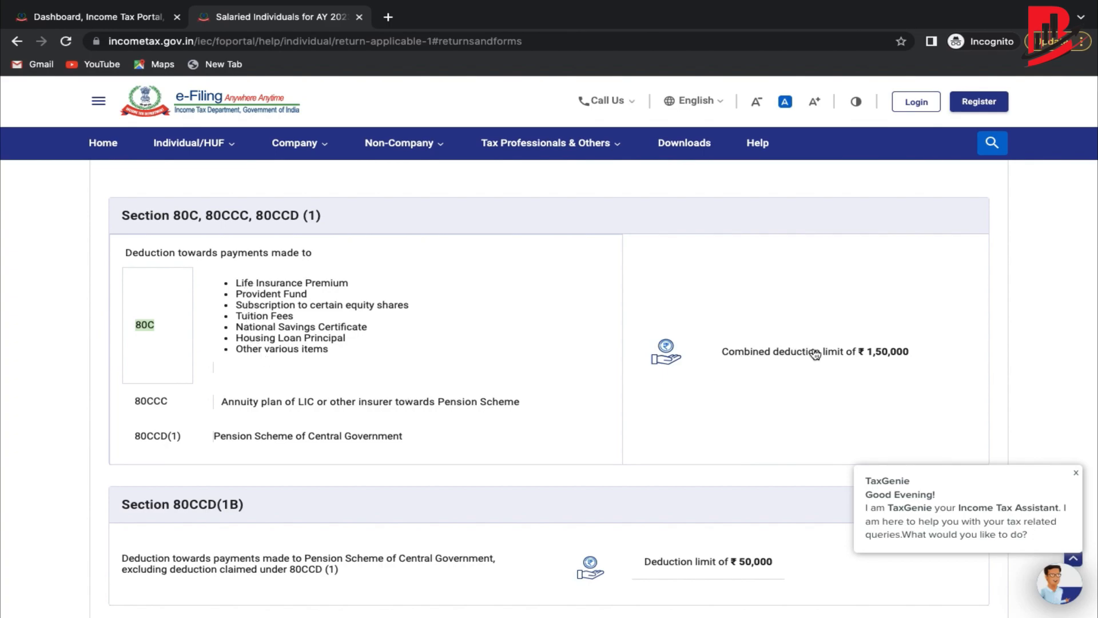
scroll(355, 296, down, 5)
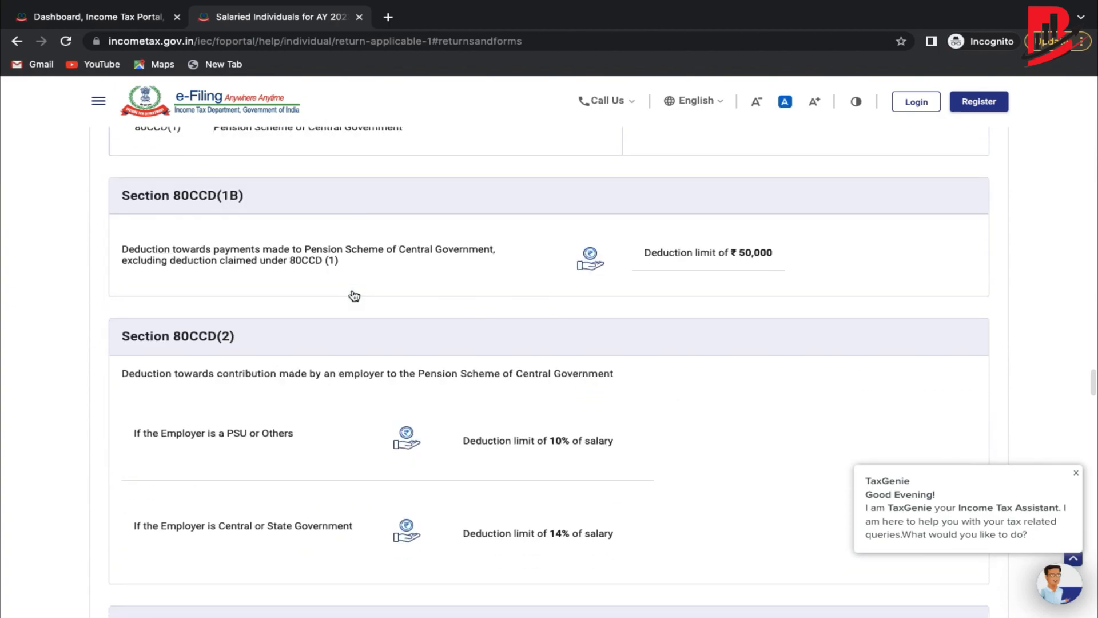
drag(346, 274, 118, 257)
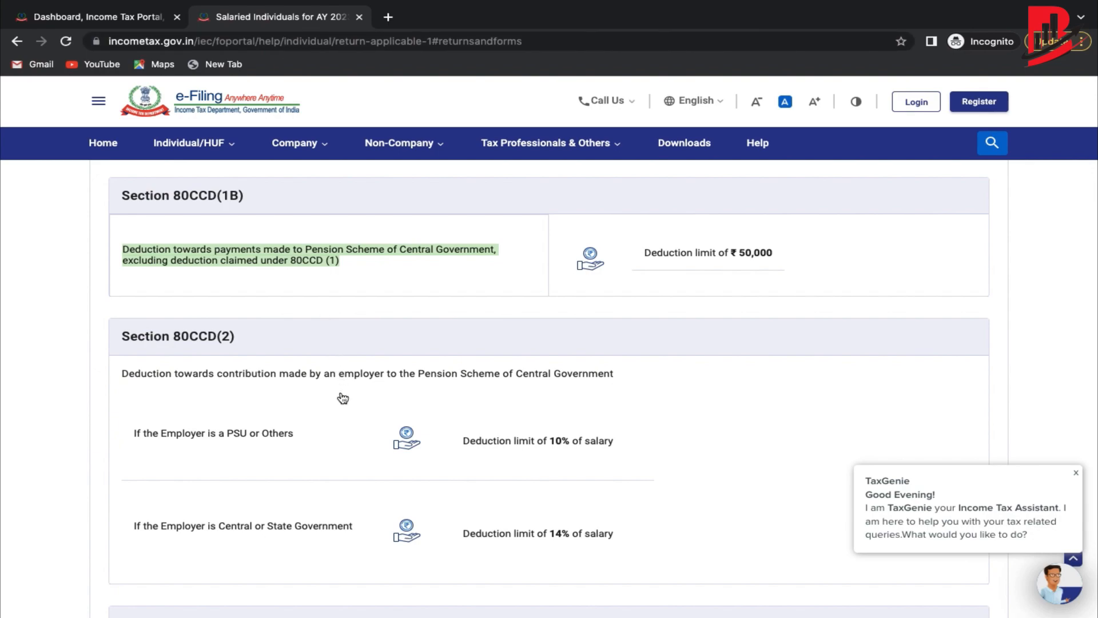
scroll(343, 398, up, 15)
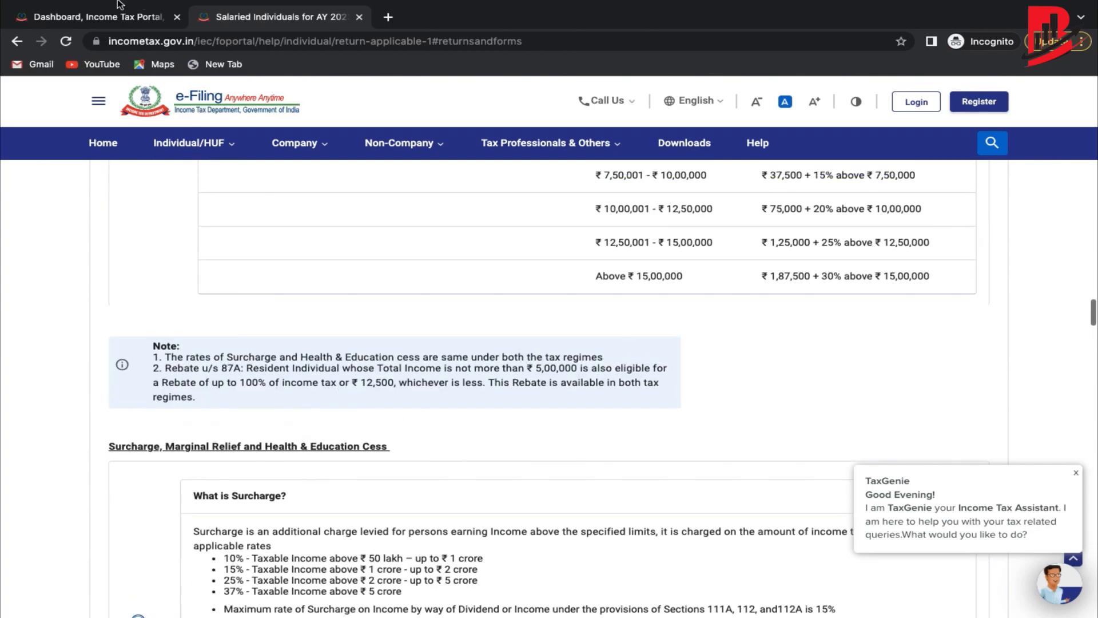
Switch back to the 'Dashboard, Income Tax Portal' browser tab.
click(86, 18)
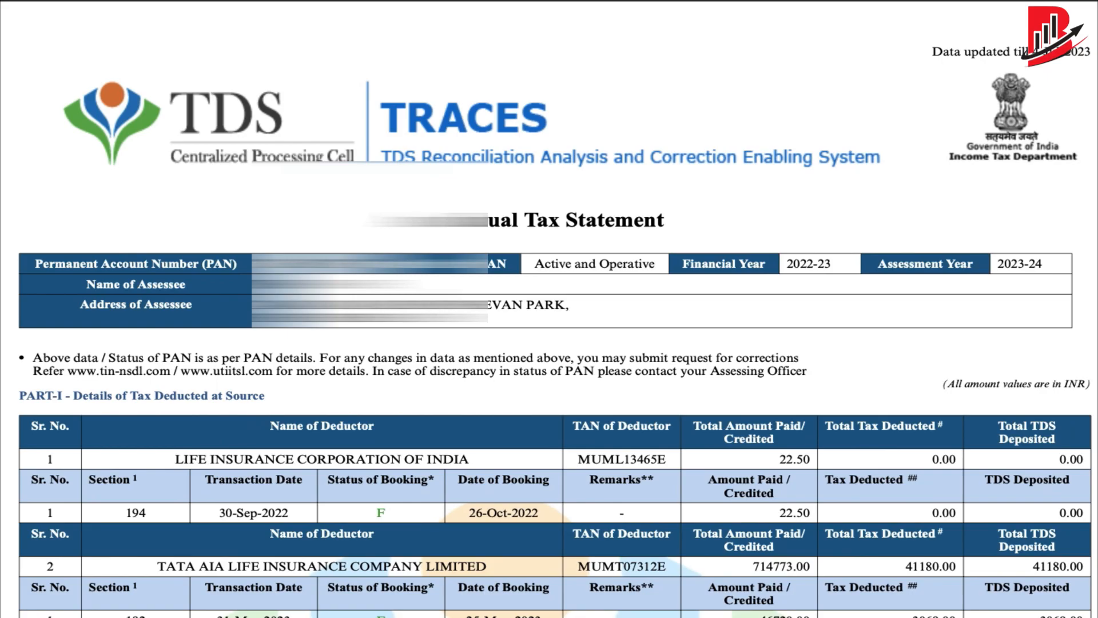
scroll(549, 309, down, 3)
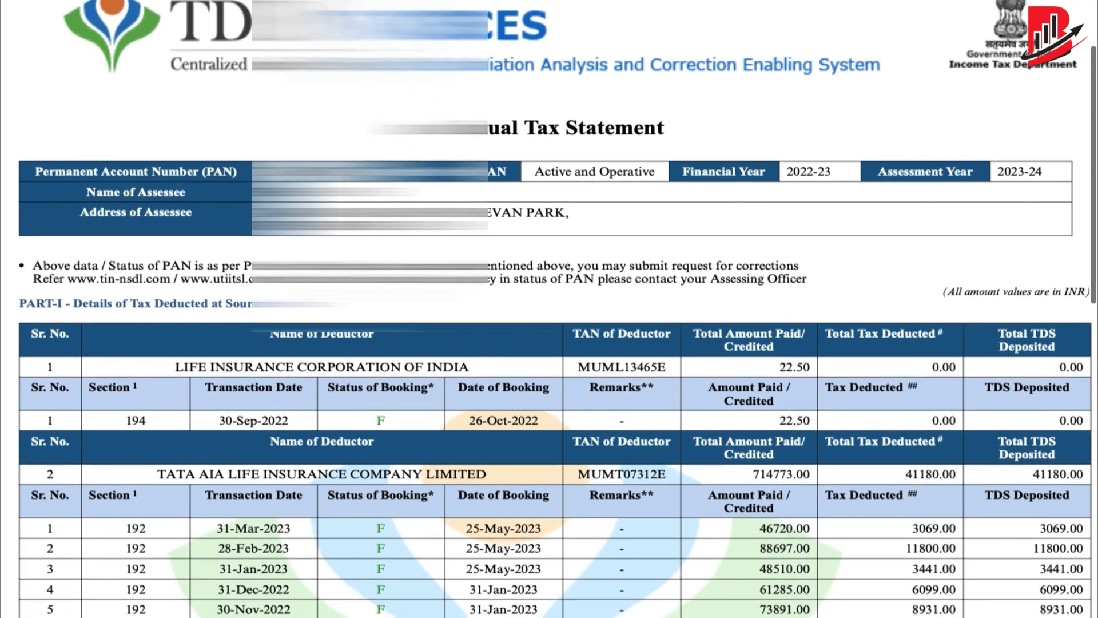
scroll(549, 309, down, 4)
scroll(549, 309, up, 2)
scroll(549, 309, up, 4)
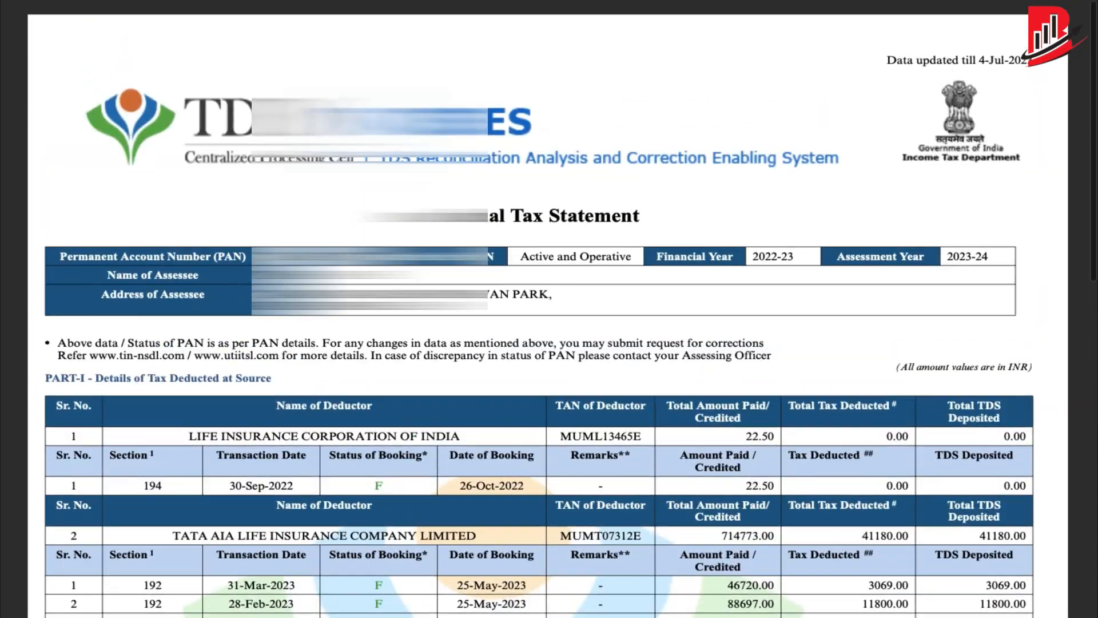
scroll(374, 294, down, 15)
scroll(375, 295, up, 5)
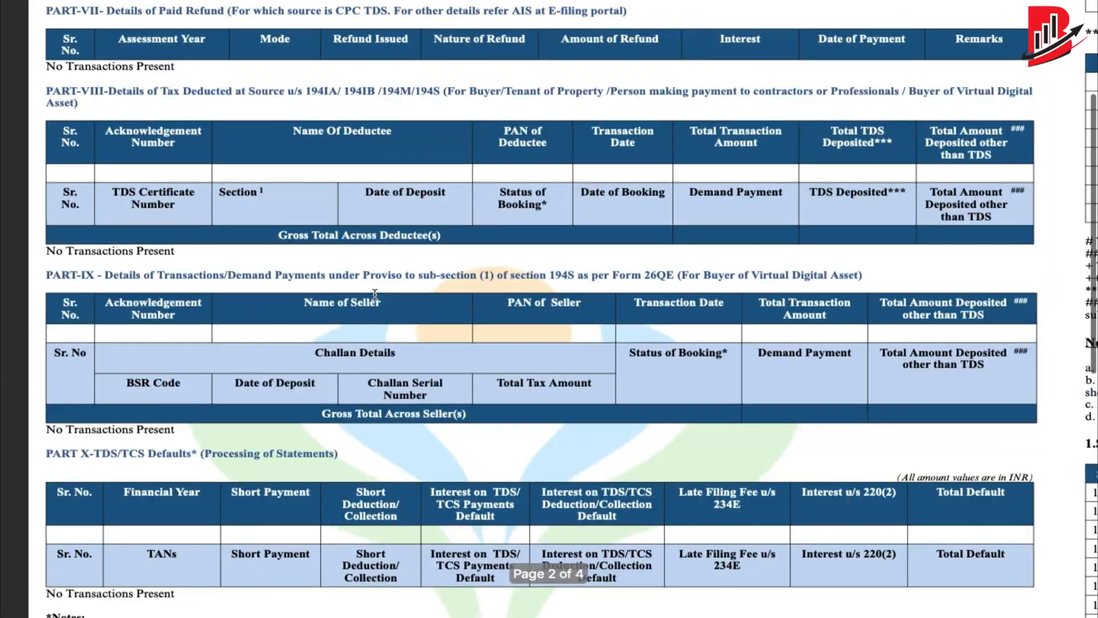
scroll(375, 294, up, 3)
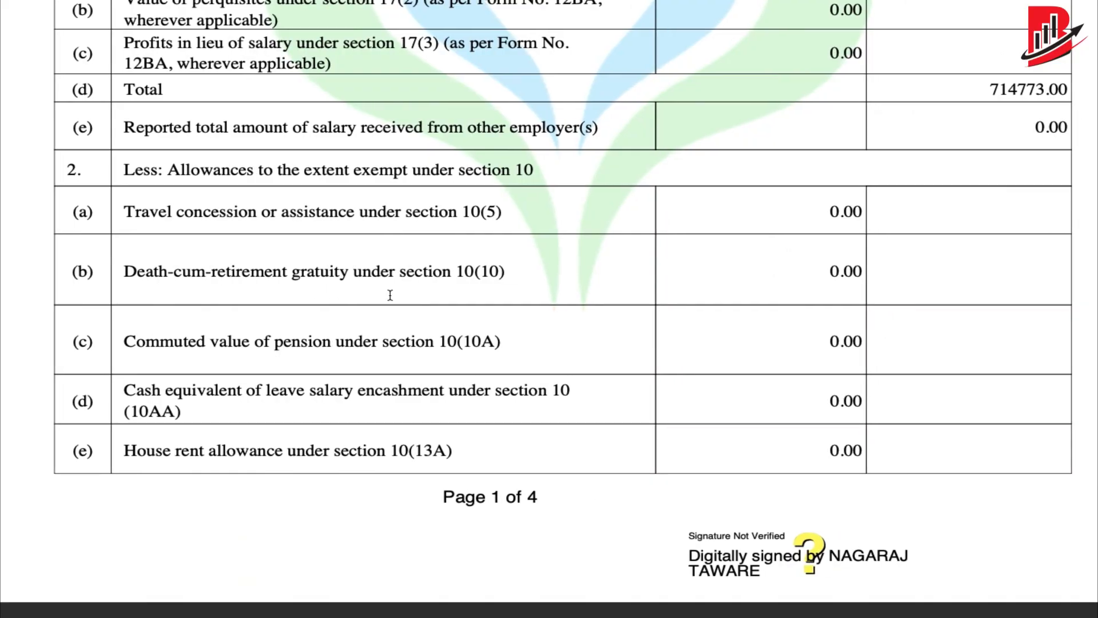
scroll(572, 283, up, 10)
scroll(572, 282, down, 1)
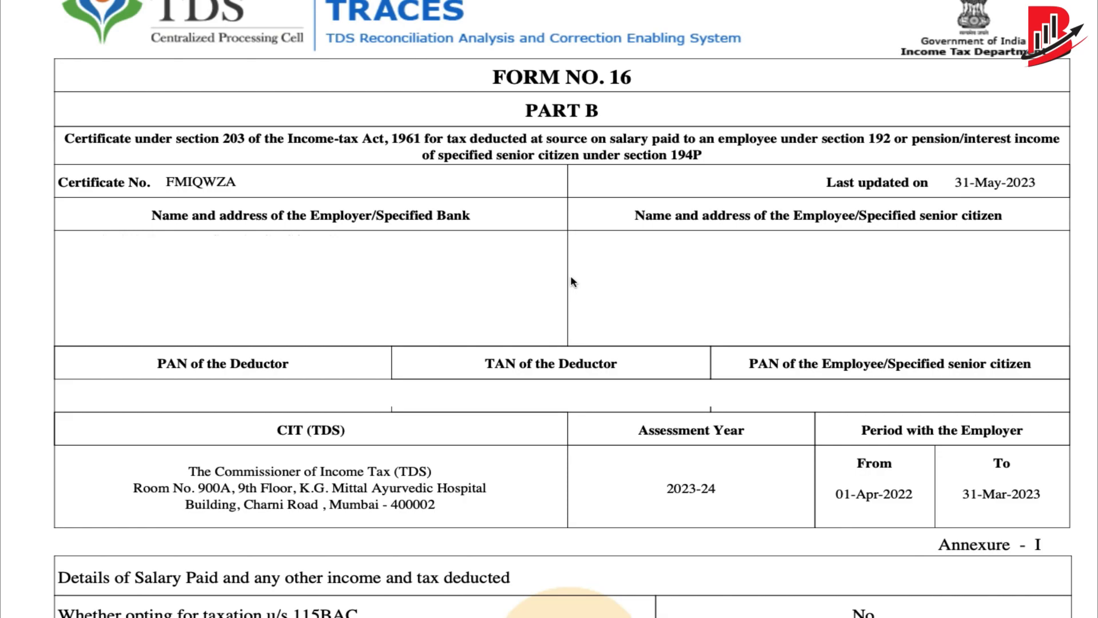
scroll(611, 148, down, 4)
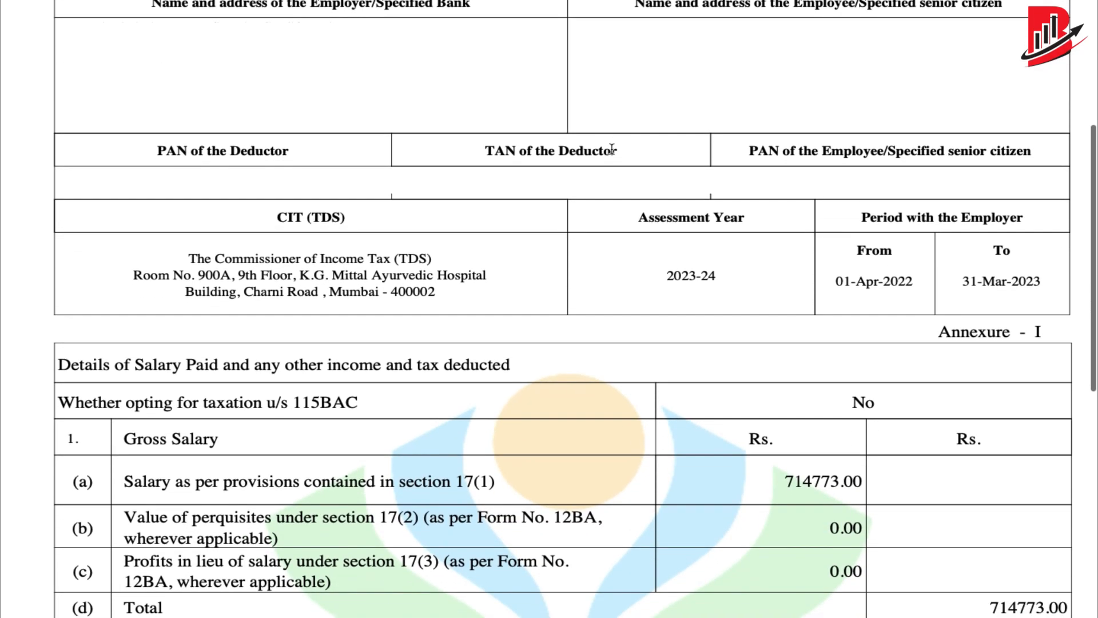
scroll(612, 149, up, 5)
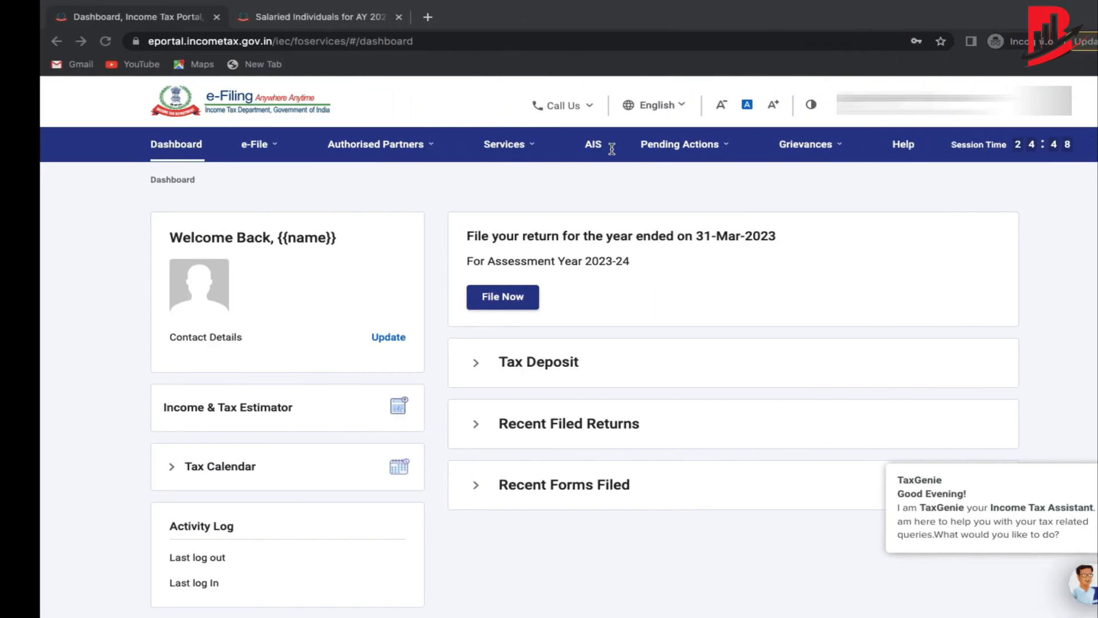
Choose View Form 26AS under e-File, accepting the TRACES redirect and terms.
click(613, 150)
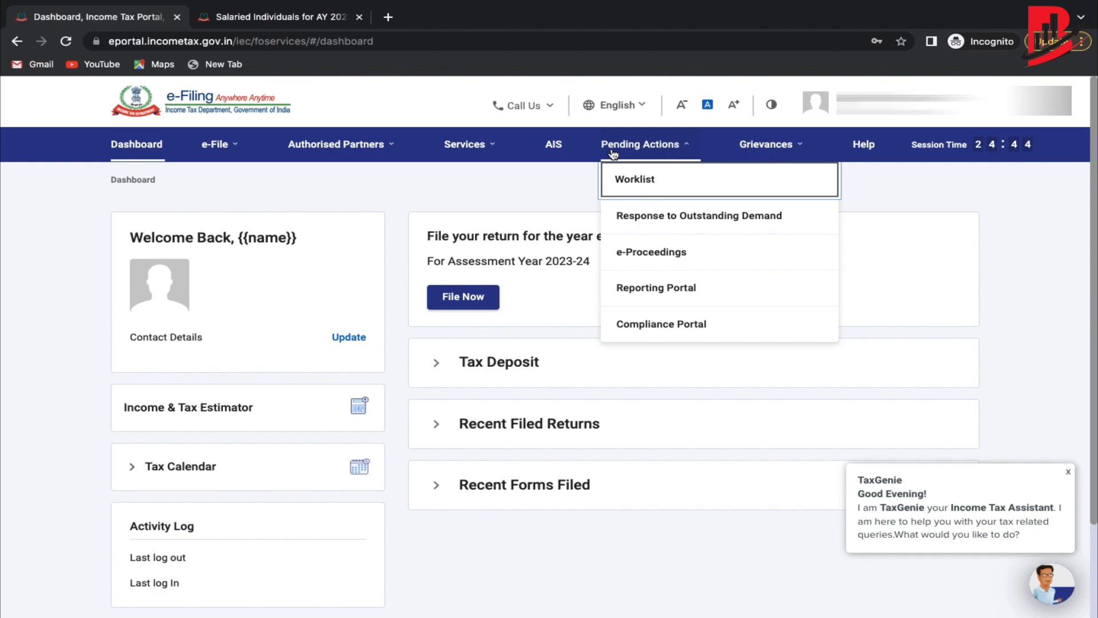
click(218, 144)
mouse_move(246, 175)
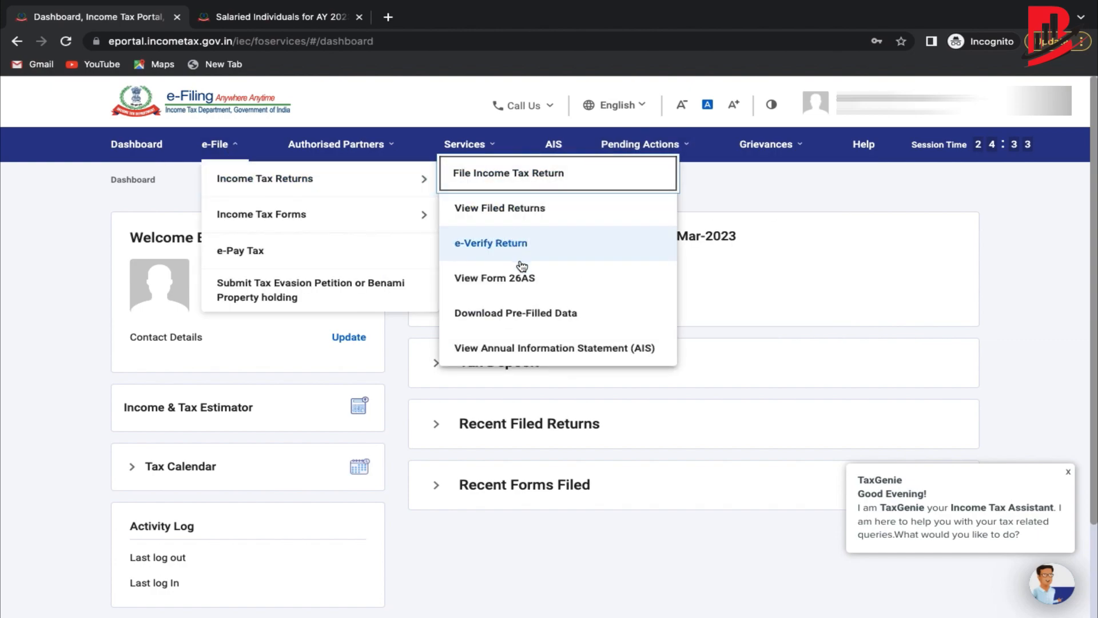
mouse_move(224, 145)
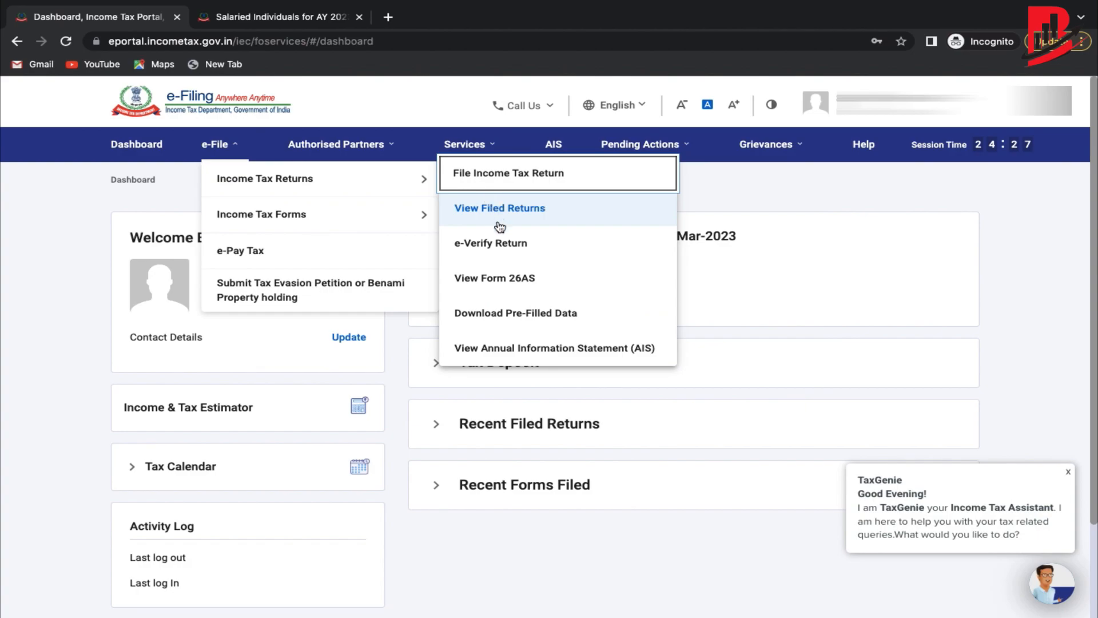
click(501, 275)
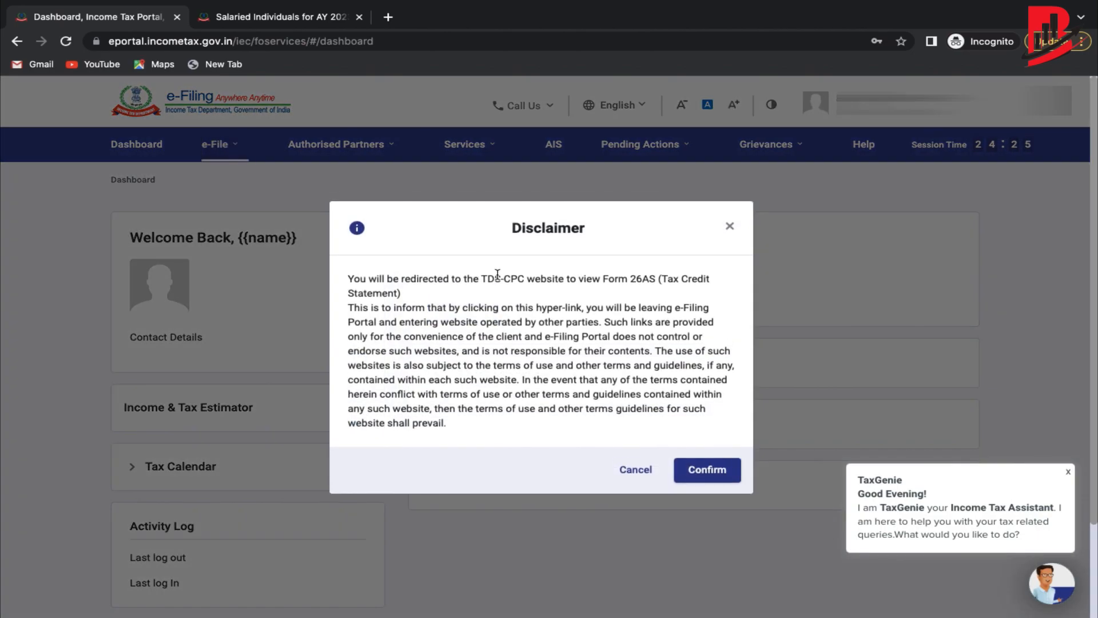
click(724, 469)
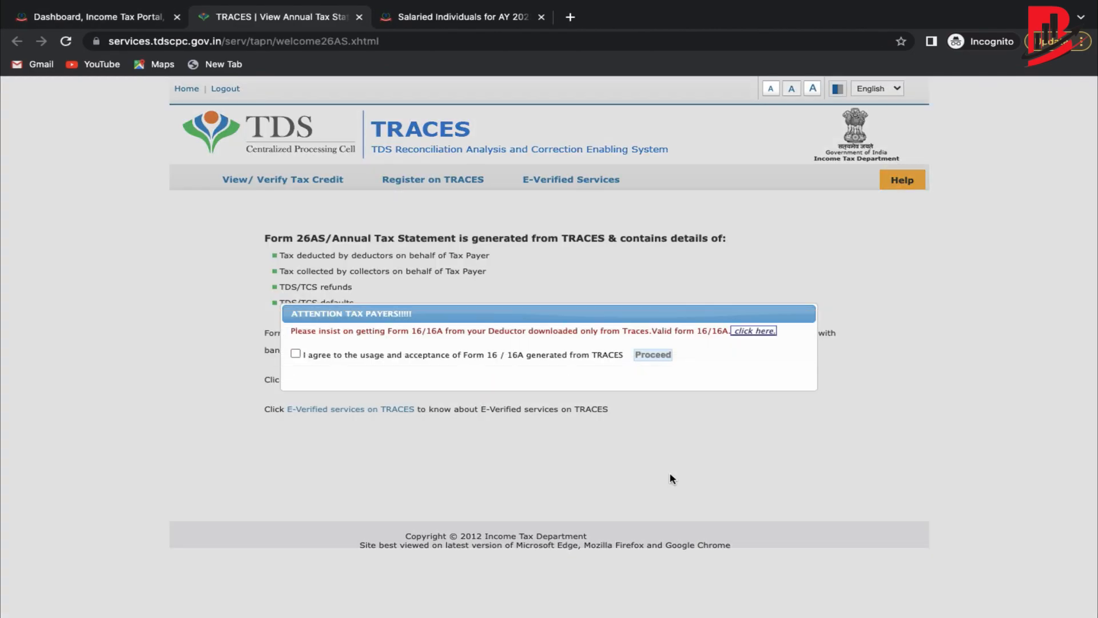
click(295, 354)
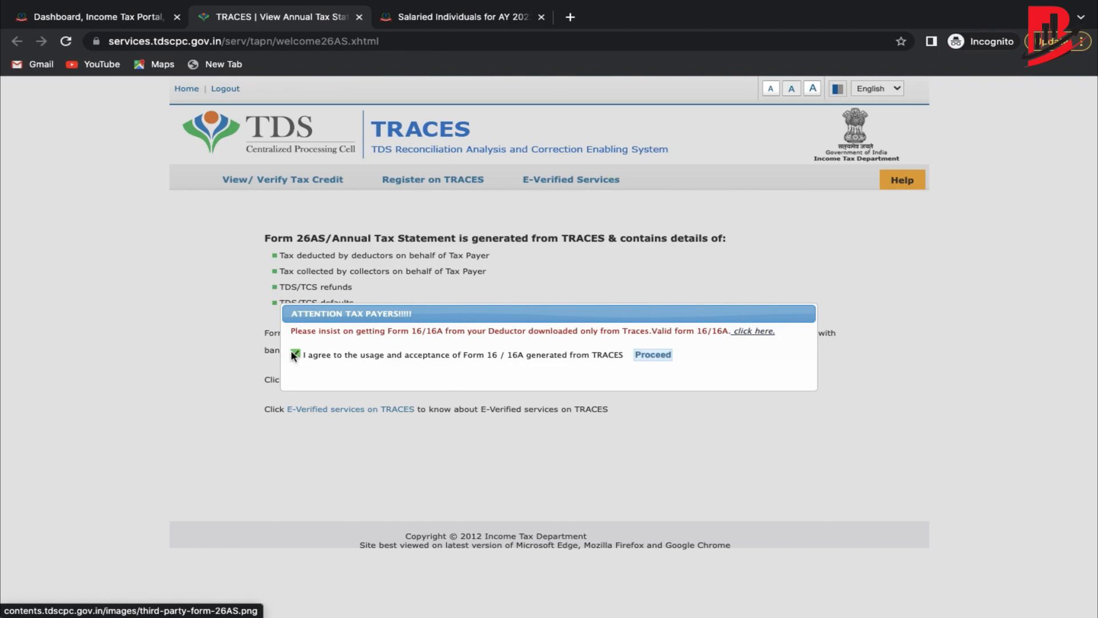
click(634, 359)
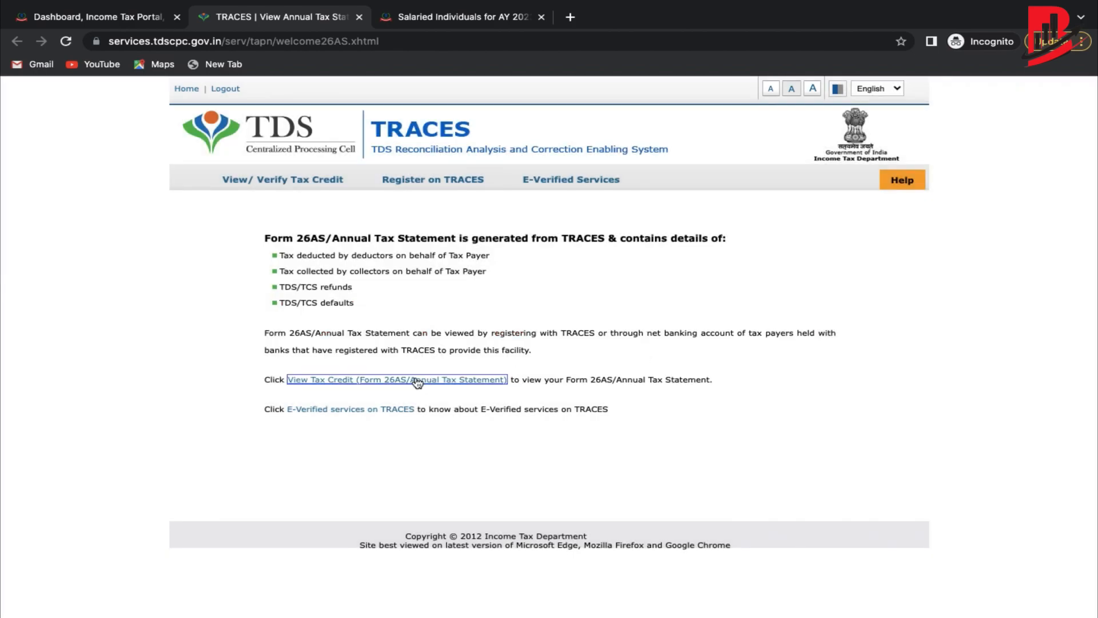
View the Form 26AS tax credit statement for AY 2023-24 as HTML.
click(413, 379)
click(614, 249)
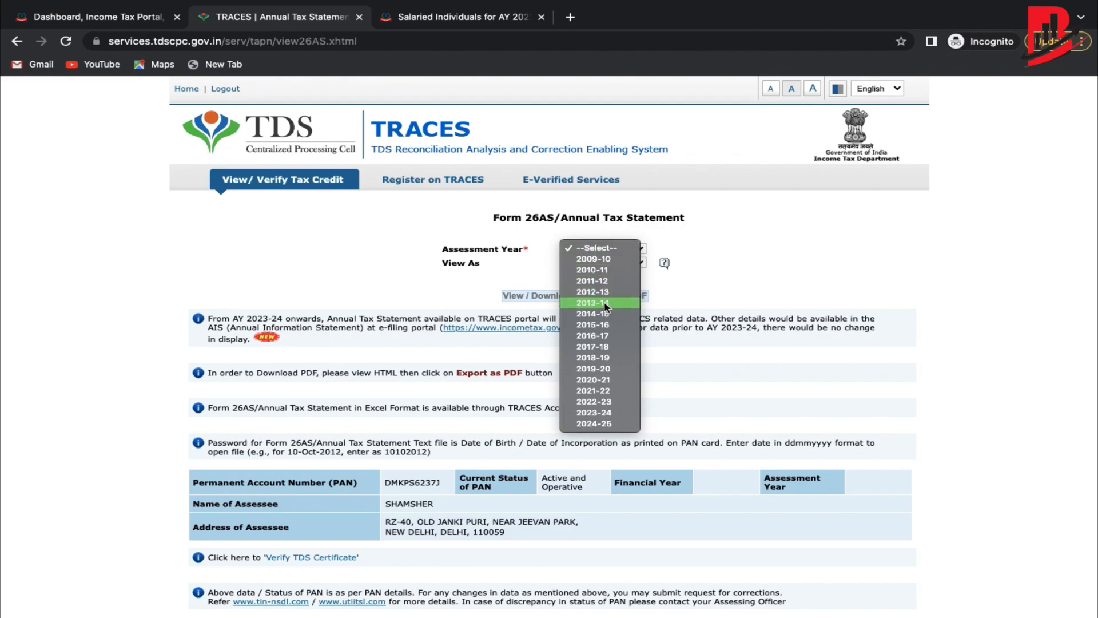
click(606, 412)
click(611, 263)
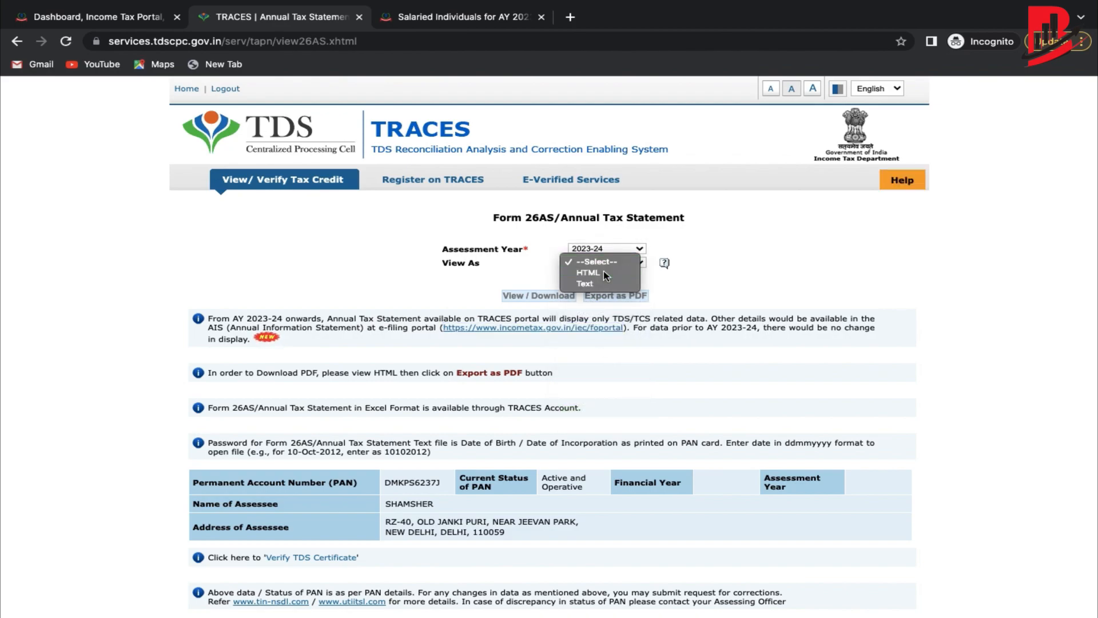
click(575, 277)
click(549, 295)
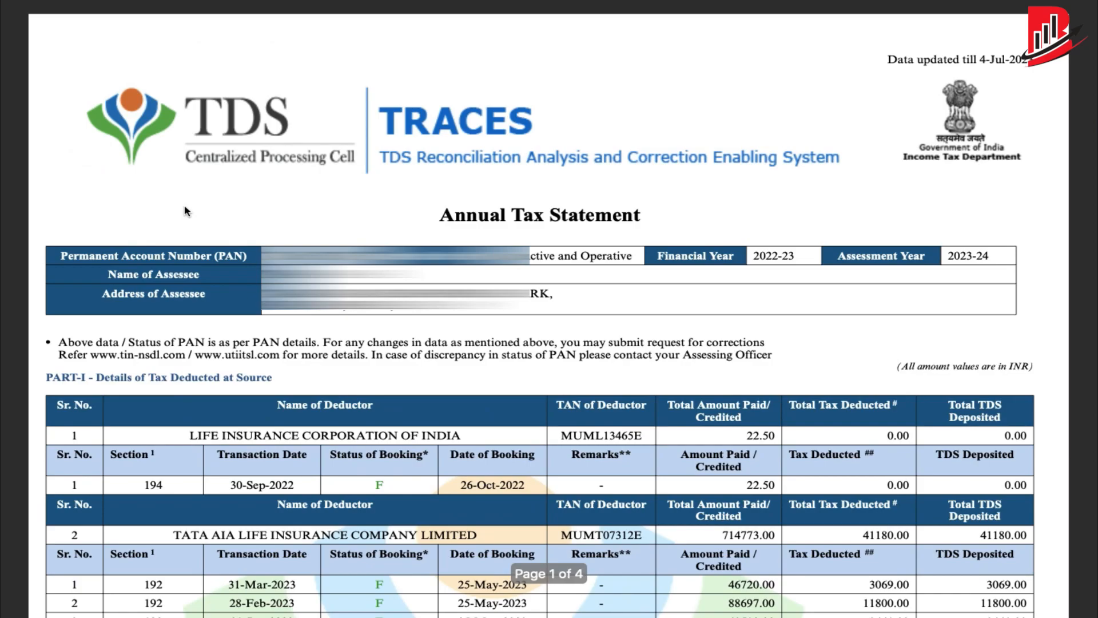
Check the 26AS TDS entries and Form 16's 714773.00 gross salary, then return to the dashboard.
scroll(185, 210, down, 10)
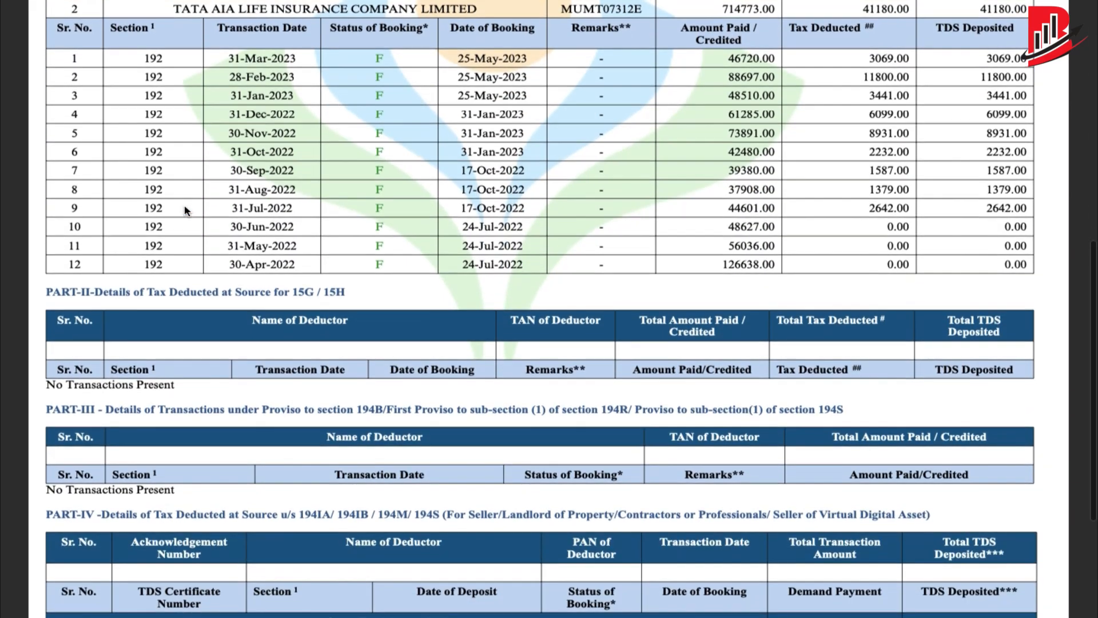
scroll(185, 210, up, 1)
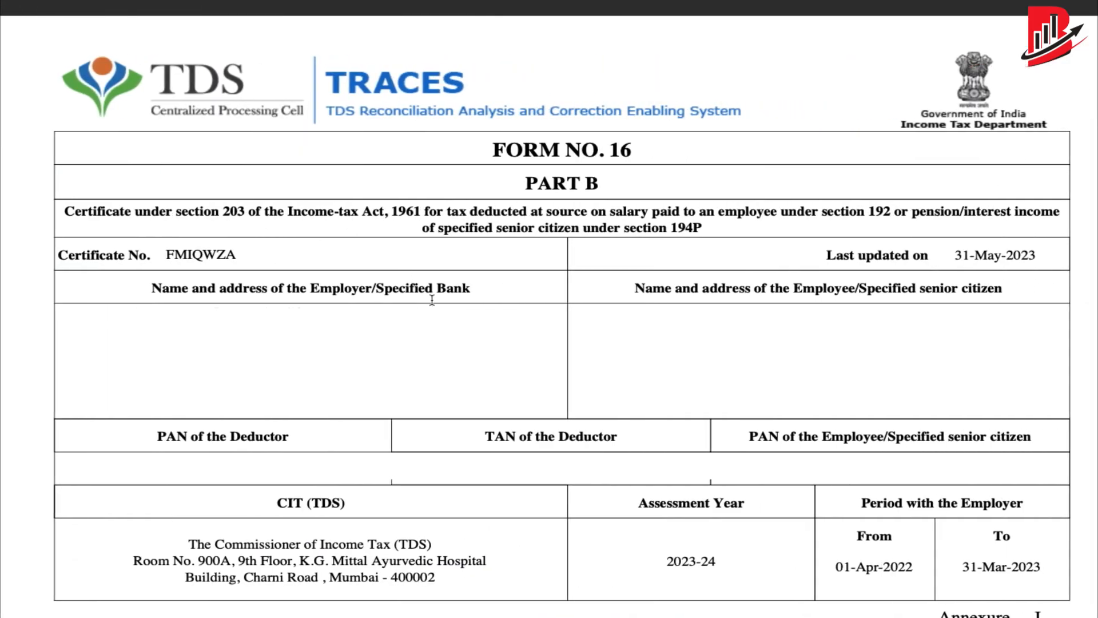
scroll(432, 299, down, 5)
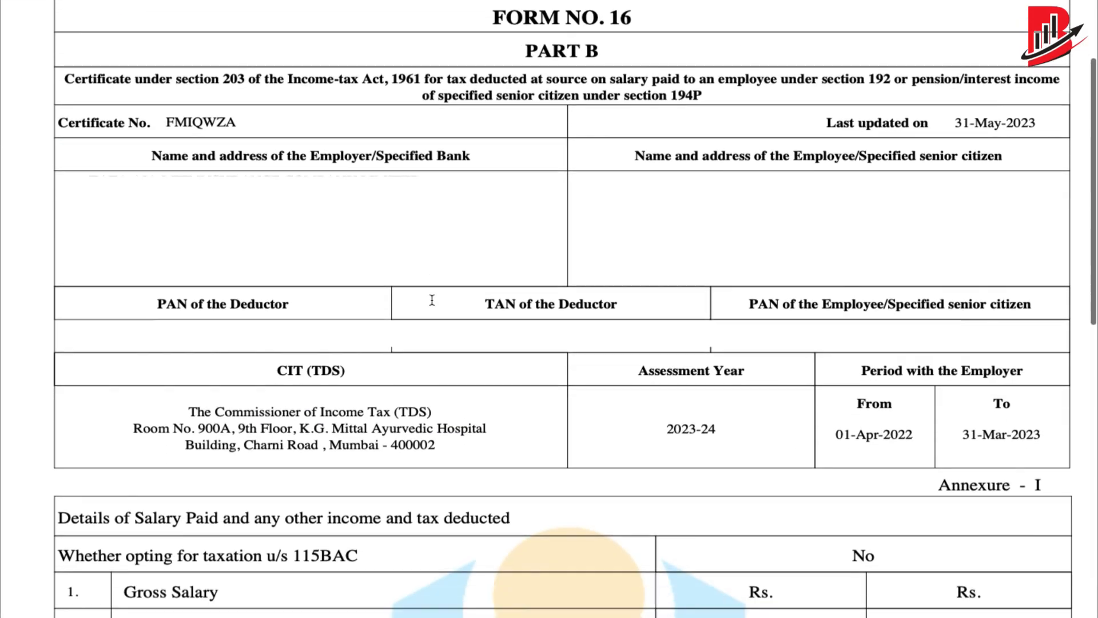
scroll(432, 300, down, 1)
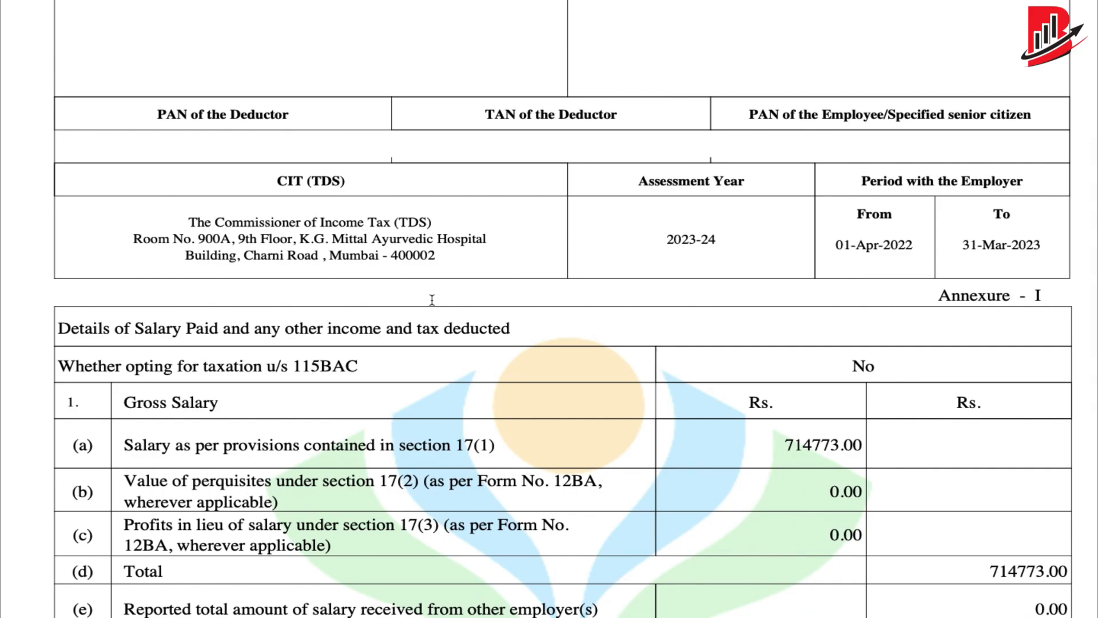
scroll(432, 300, down, 2)
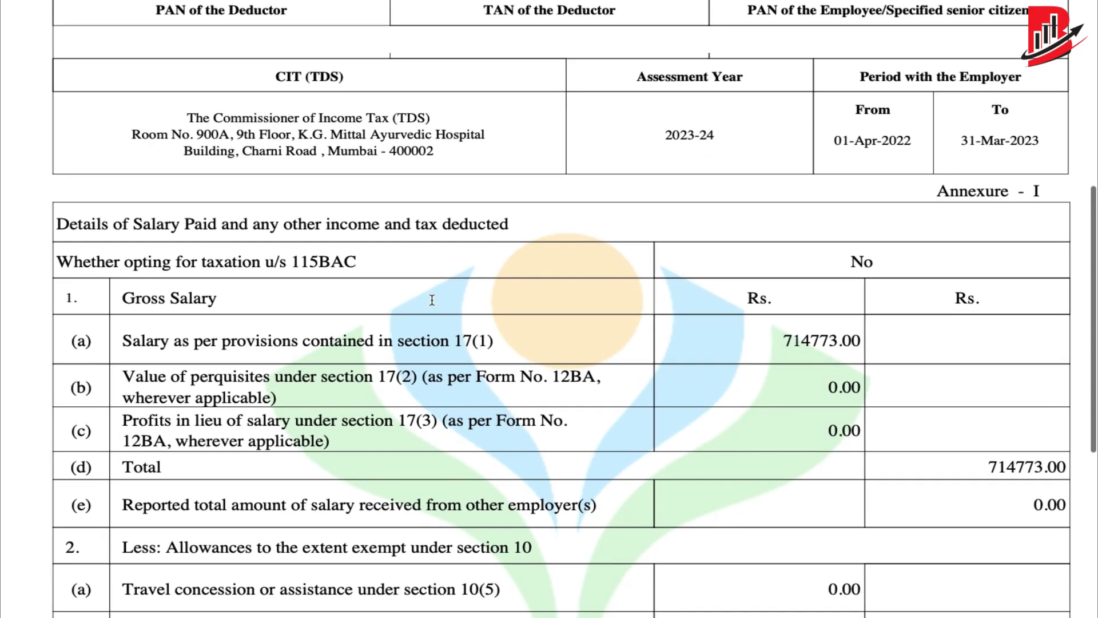
scroll(432, 299, up, 2)
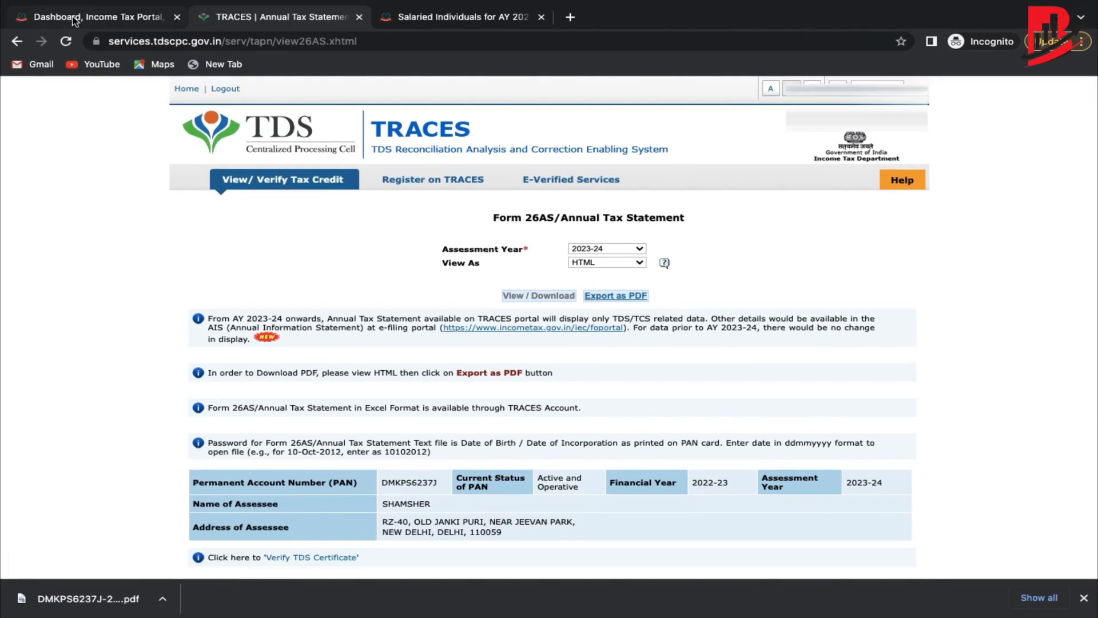
click(73, 20)
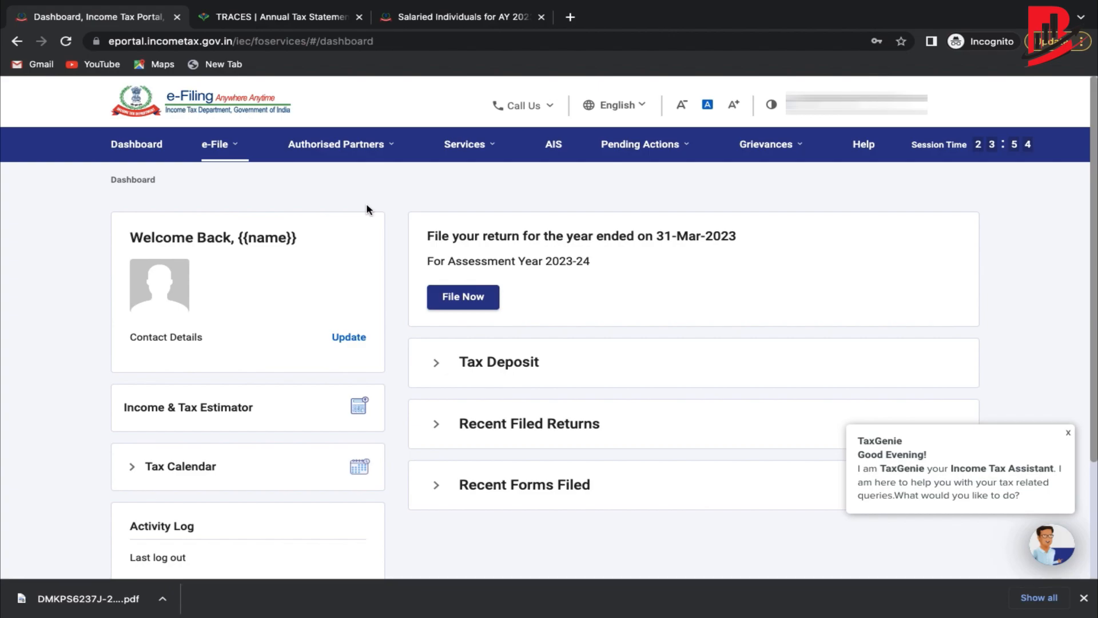
Start a new online filing for AY 2023-24 (Current A.Y.) via File Now.
click(214, 152)
click(455, 299)
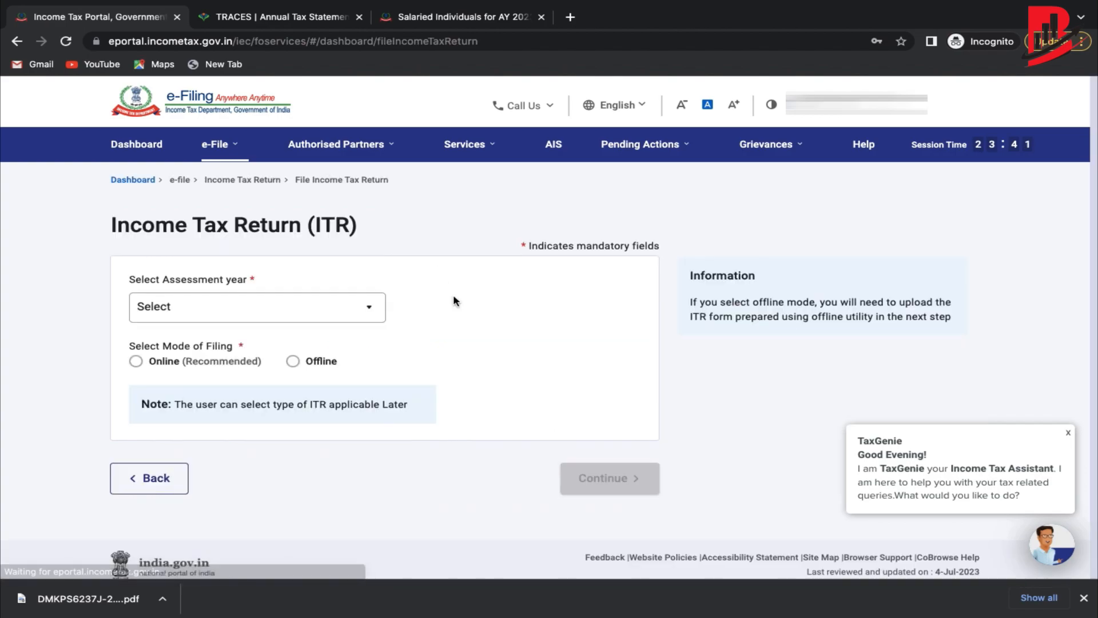
click(383, 316)
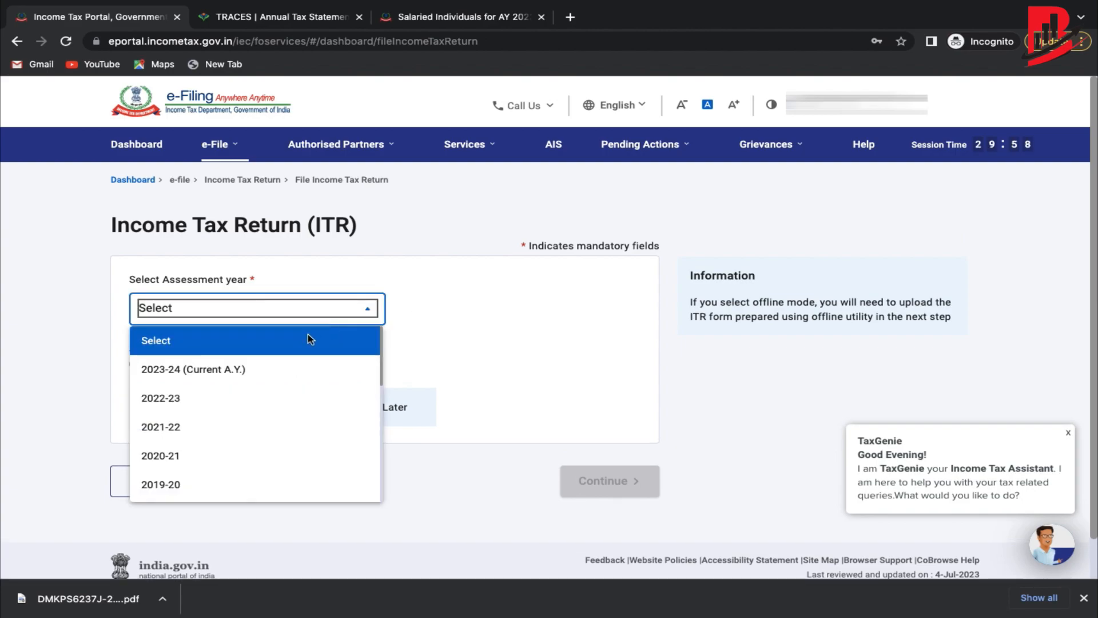
click(270, 371)
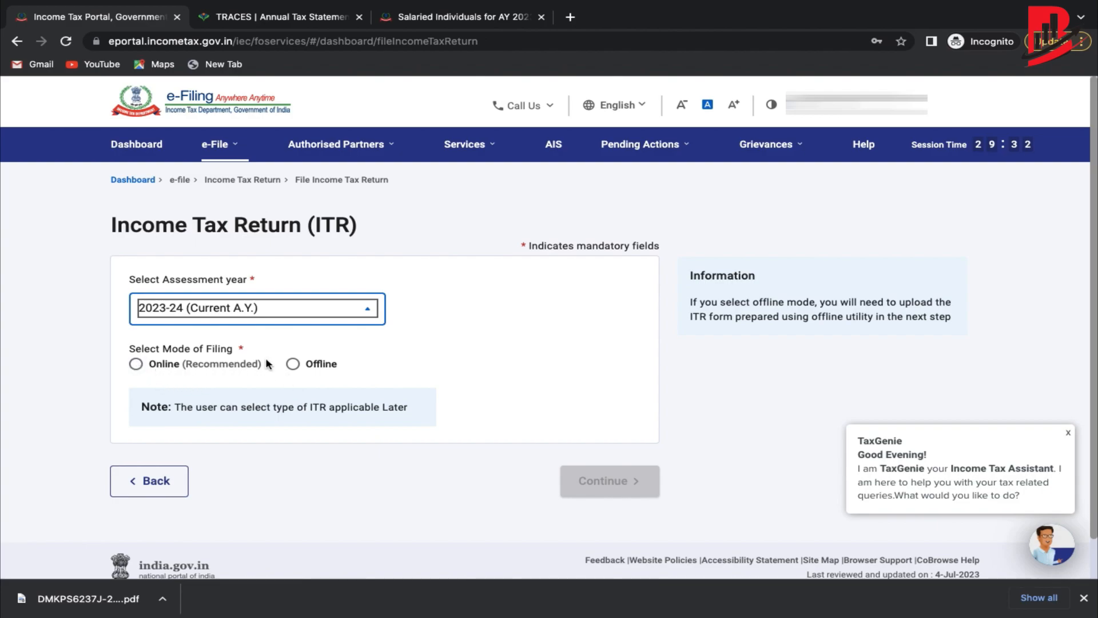
click(135, 364)
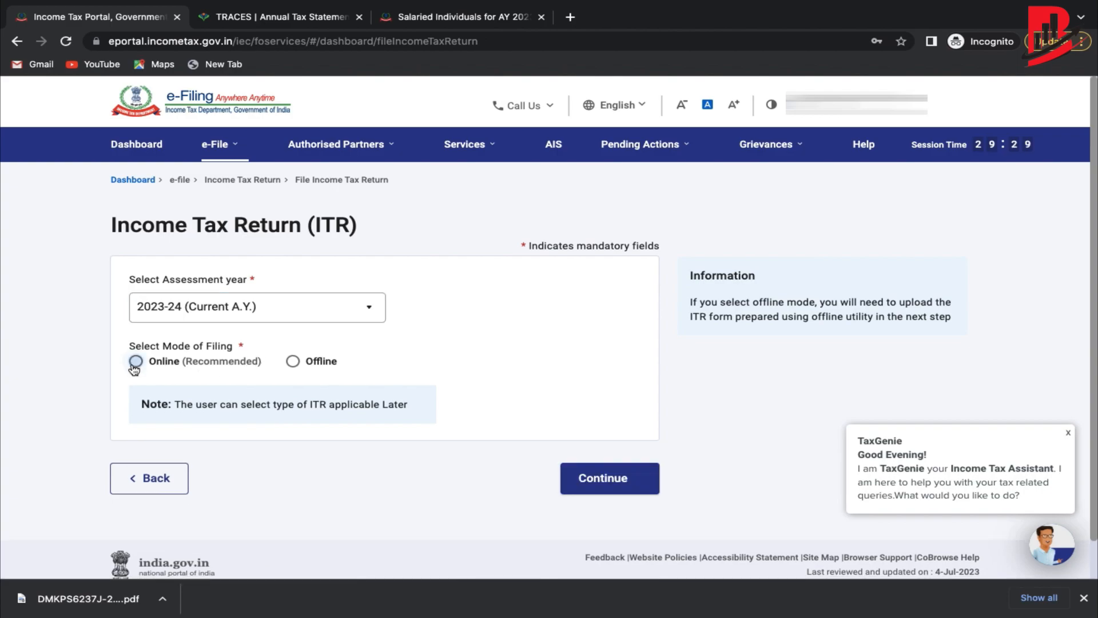
click(587, 482)
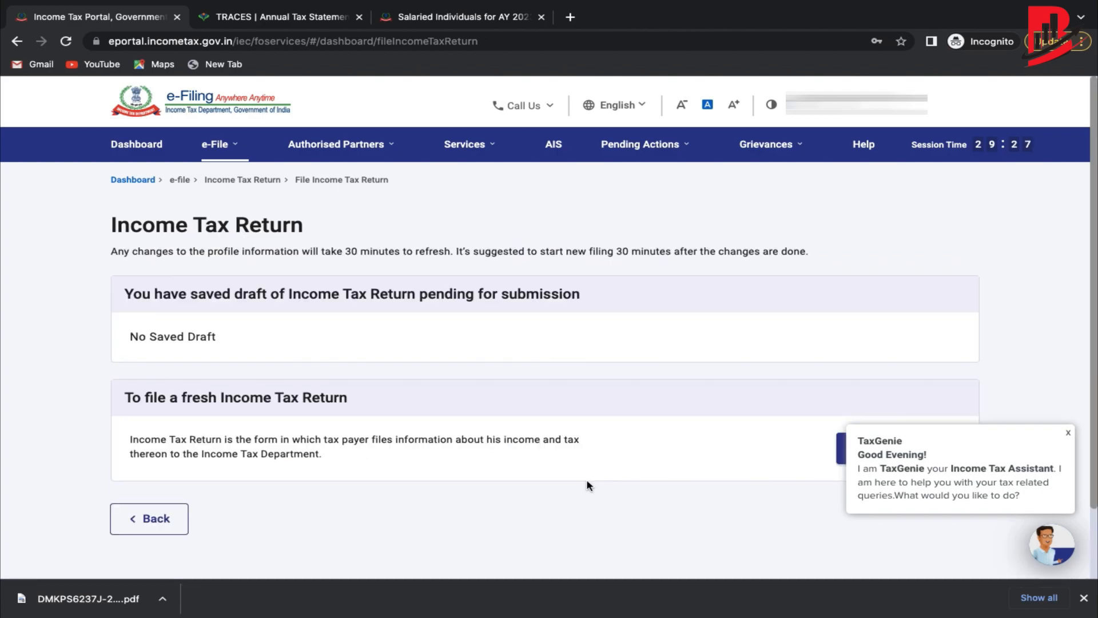
scroll(587, 482, down, 1)
click(898, 365)
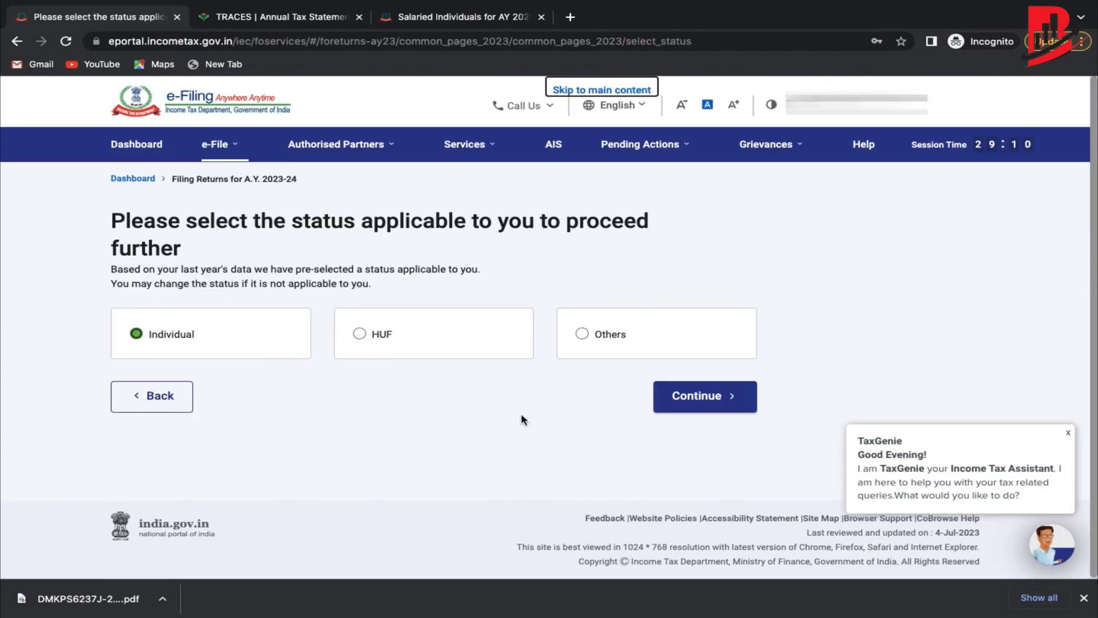
Confirm Individual status and cross-check the salaried guidance and TRACES statement tabs.
click(686, 400)
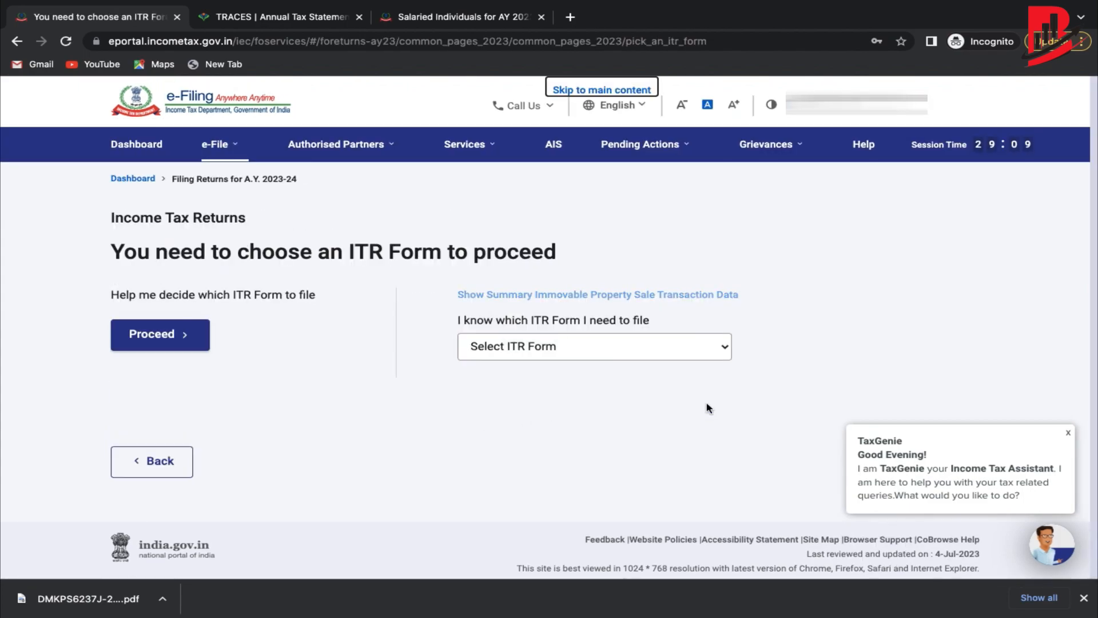
click(657, 357)
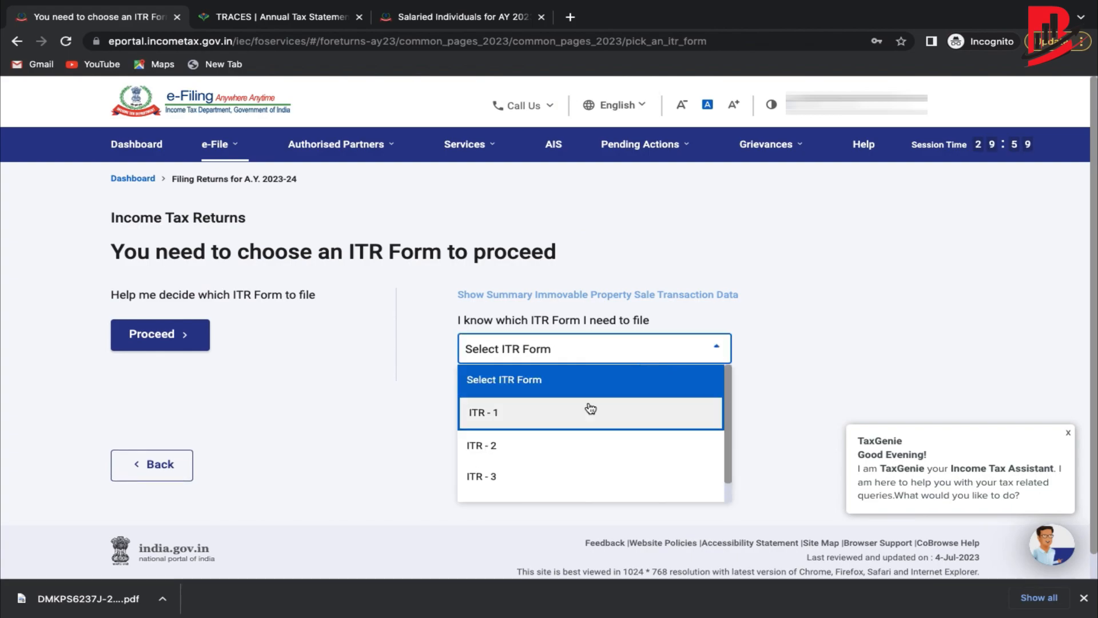
click(485, 18)
scroll(535, 283, down, 20)
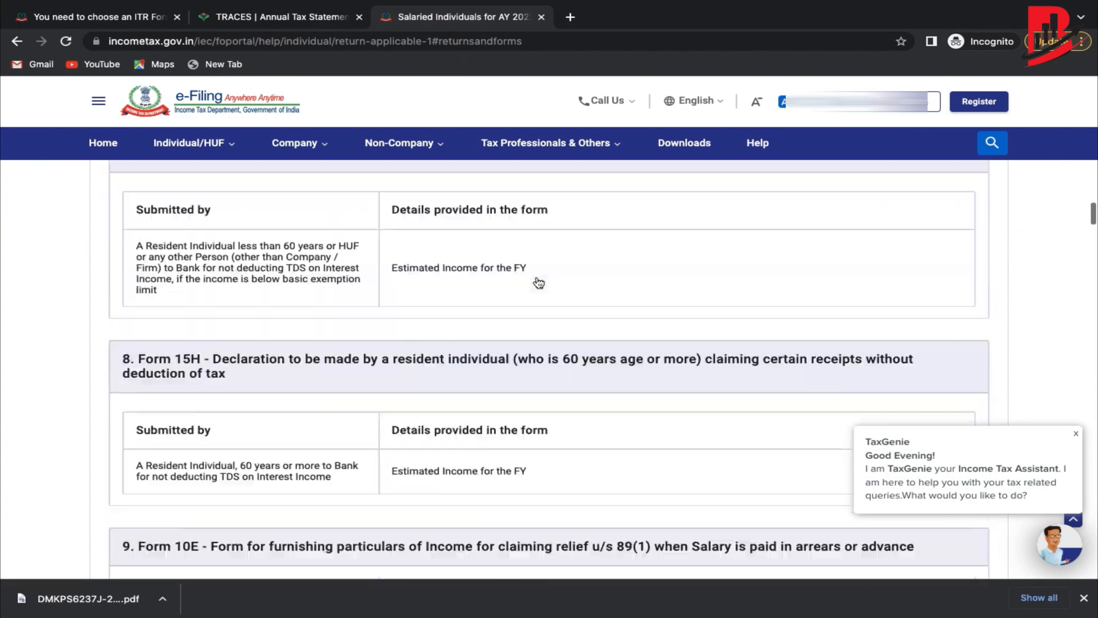
scroll(539, 282, up, 20)
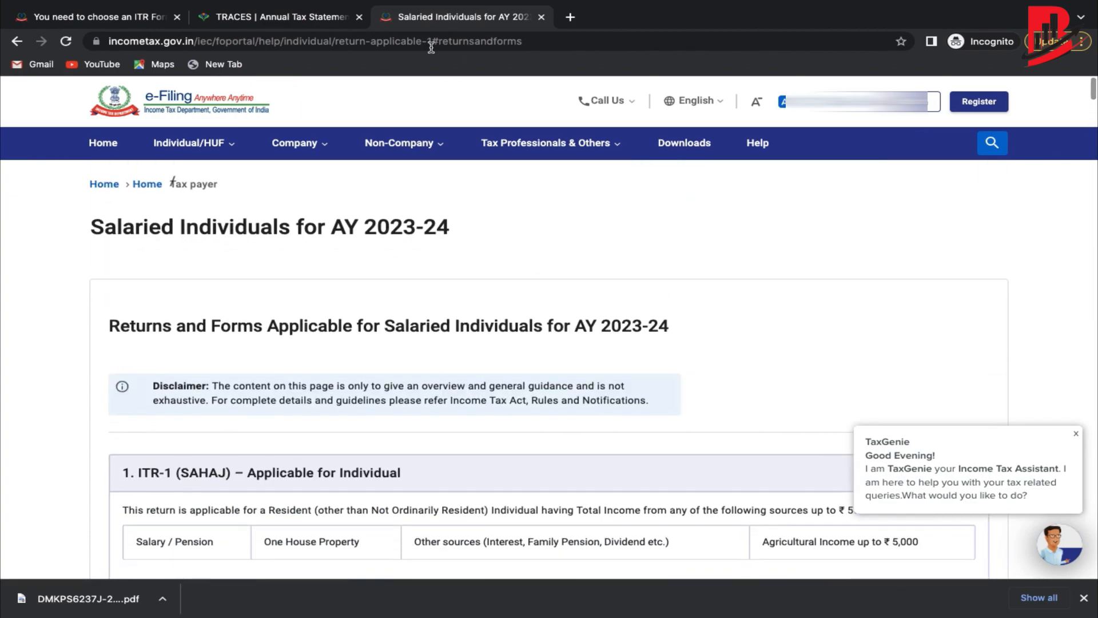
click(322, 15)
click(160, 18)
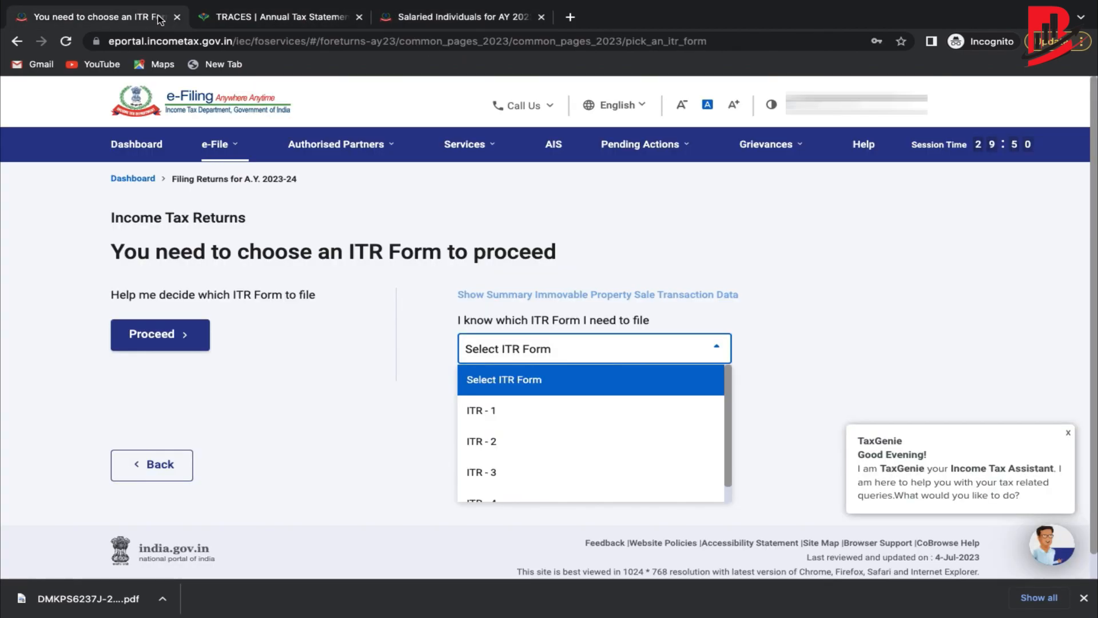
Choose ITR-1 from the form list and proceed with it.
click(540, 410)
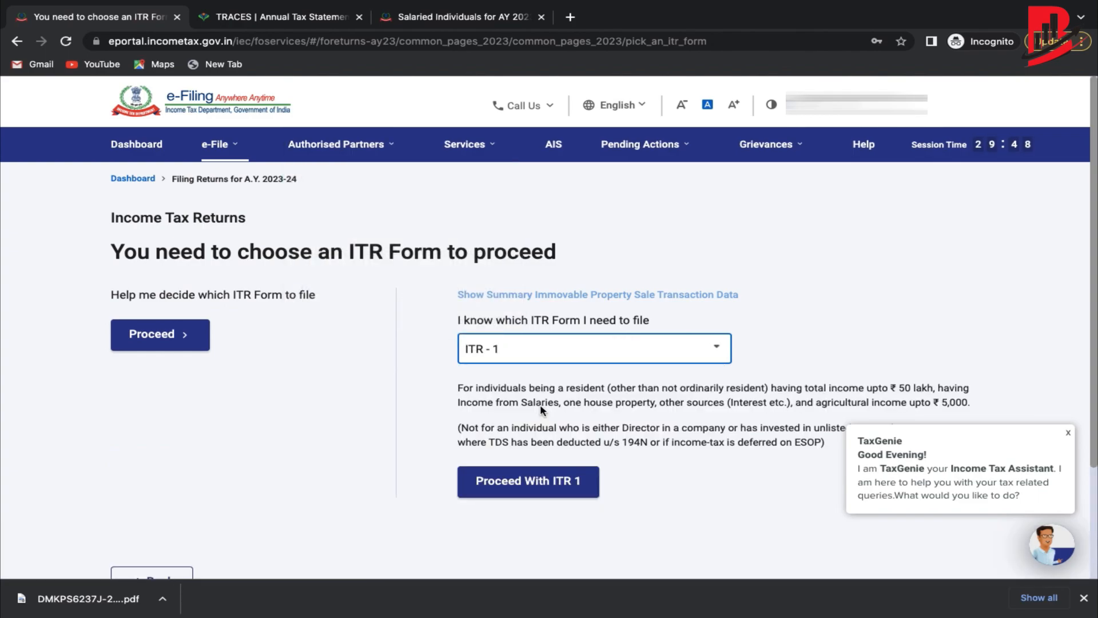
scroll(537, 400, down, 2)
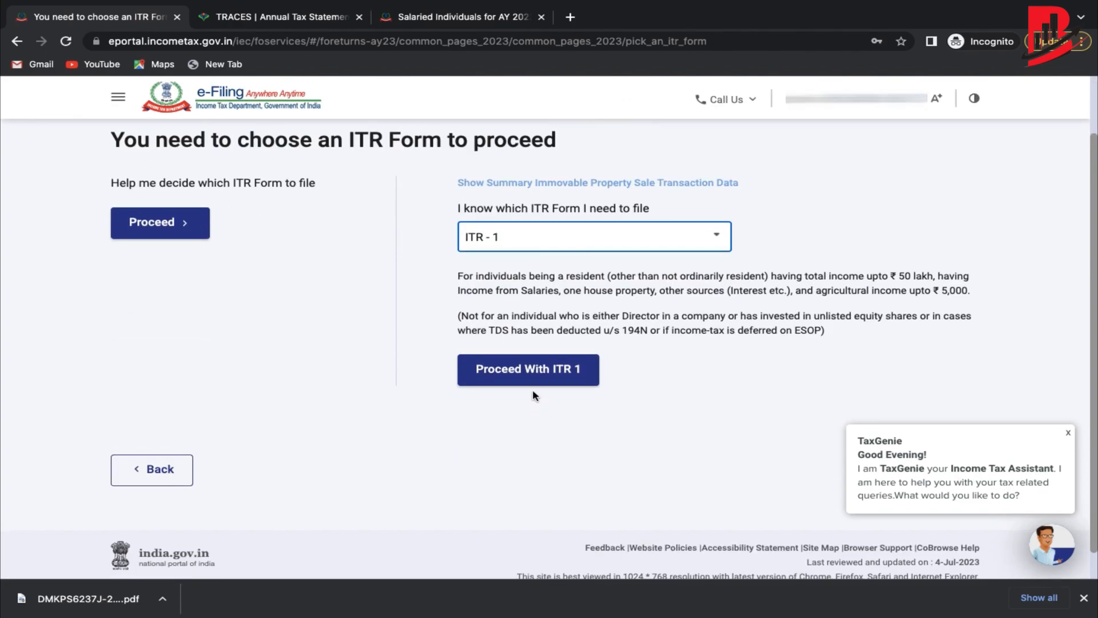
click(522, 369)
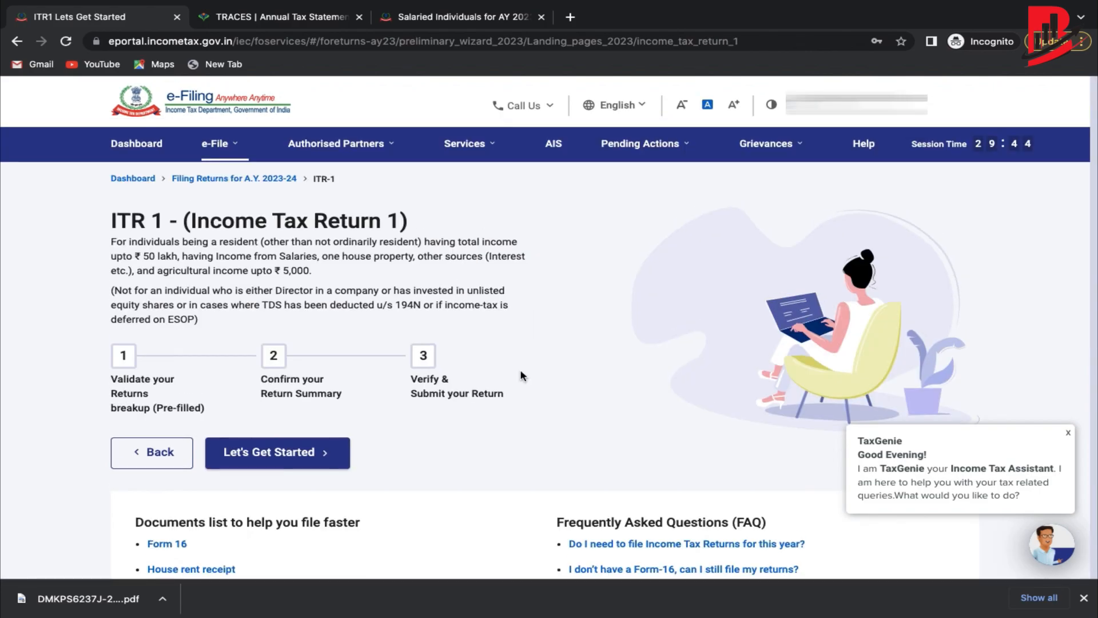
Start ITR-1 and submit the Seventh Proviso 139(1) clause (iv) filing reason.
scroll(522, 375, down, 2)
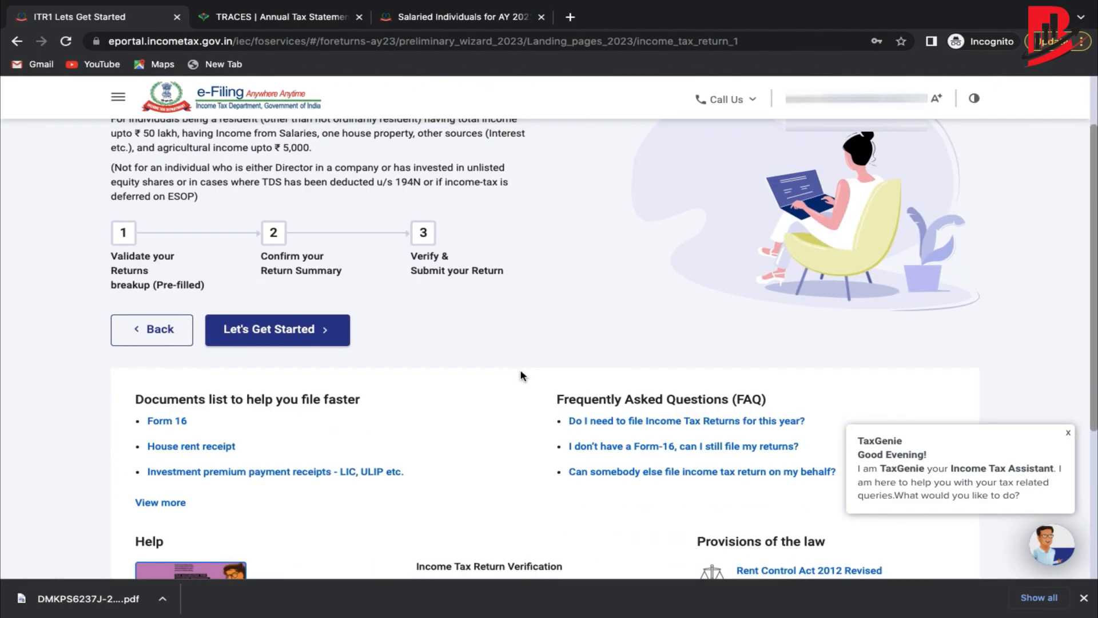
scroll(521, 375, up, 1)
scroll(194, 314, down, 1)
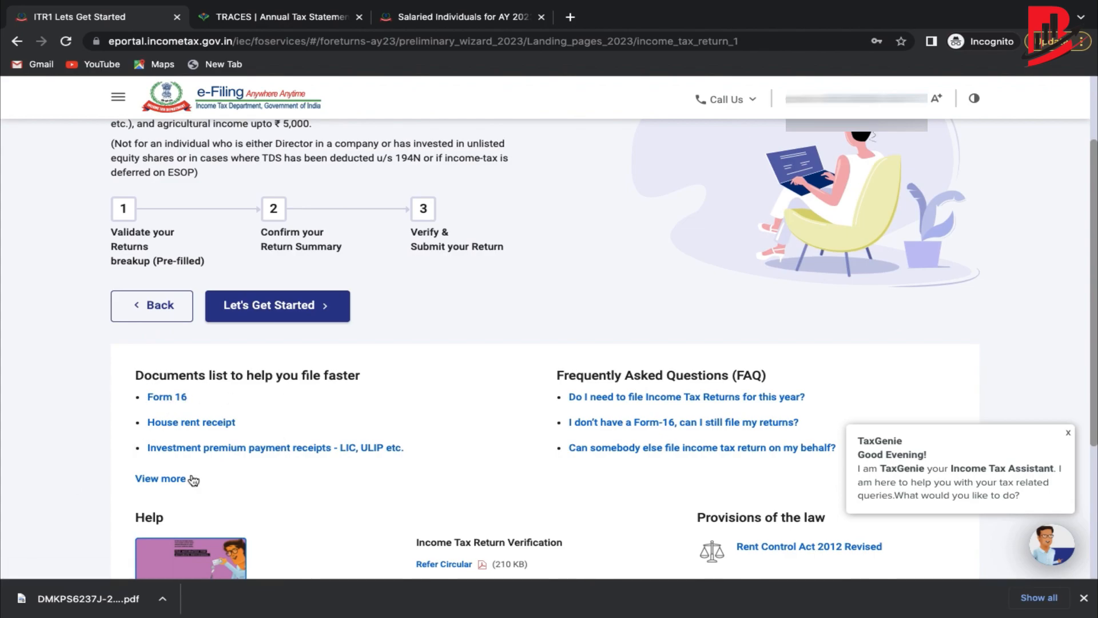
scroll(288, 460, down, 1)
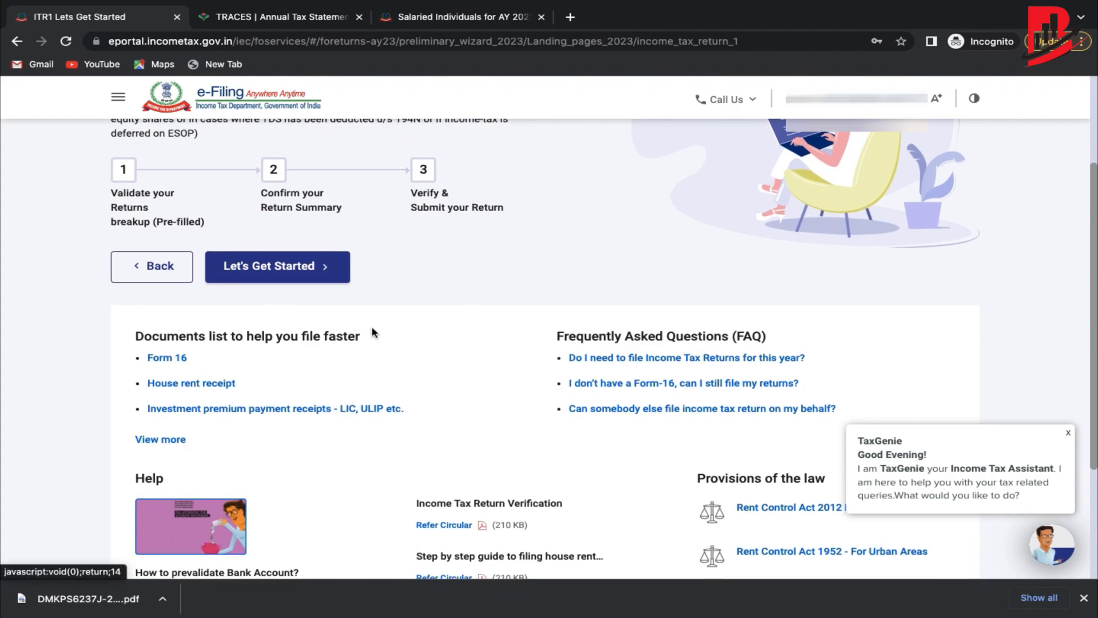
scroll(383, 324, up, 1)
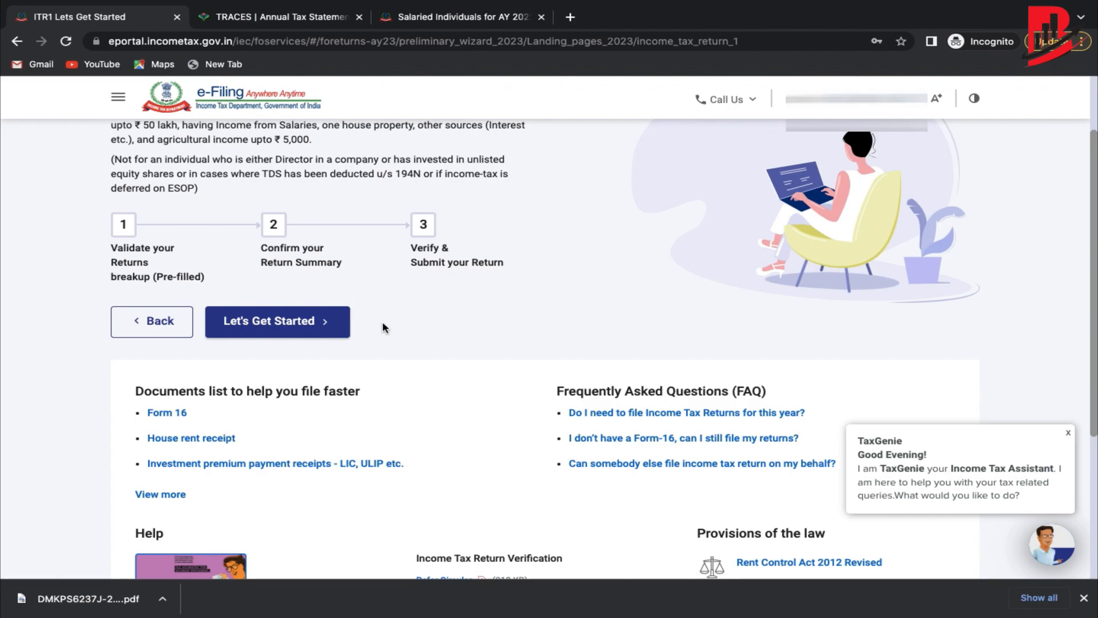
click(277, 322)
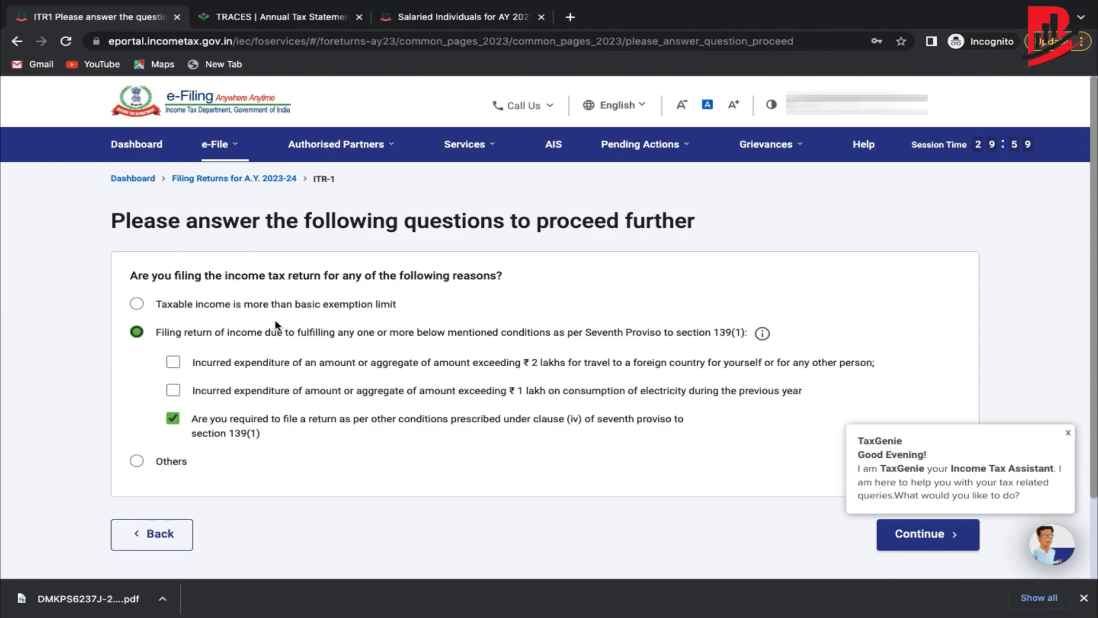
scroll(275, 325, down, 2)
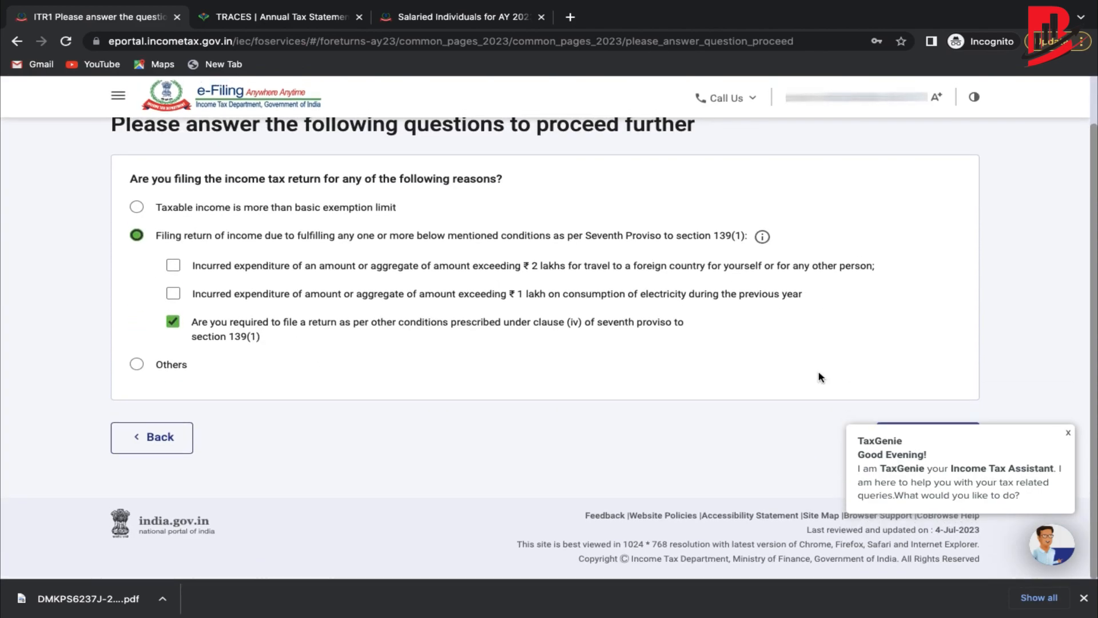
click(1068, 433)
click(909, 439)
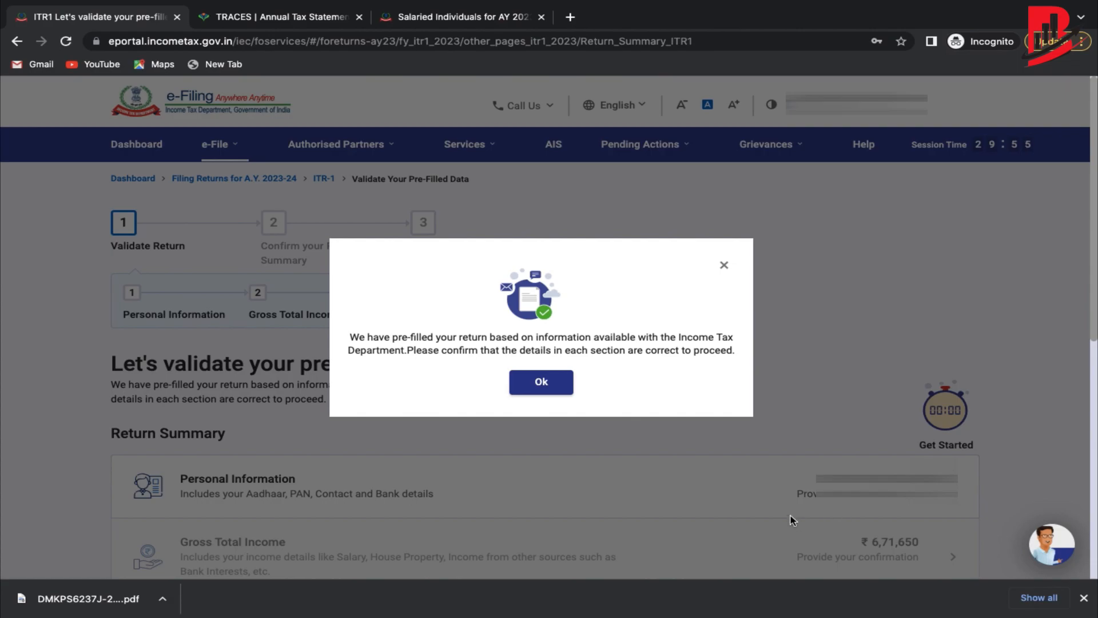
Dismiss the pre-filled return notice and open Personal Information from the Return Summary.
click(567, 389)
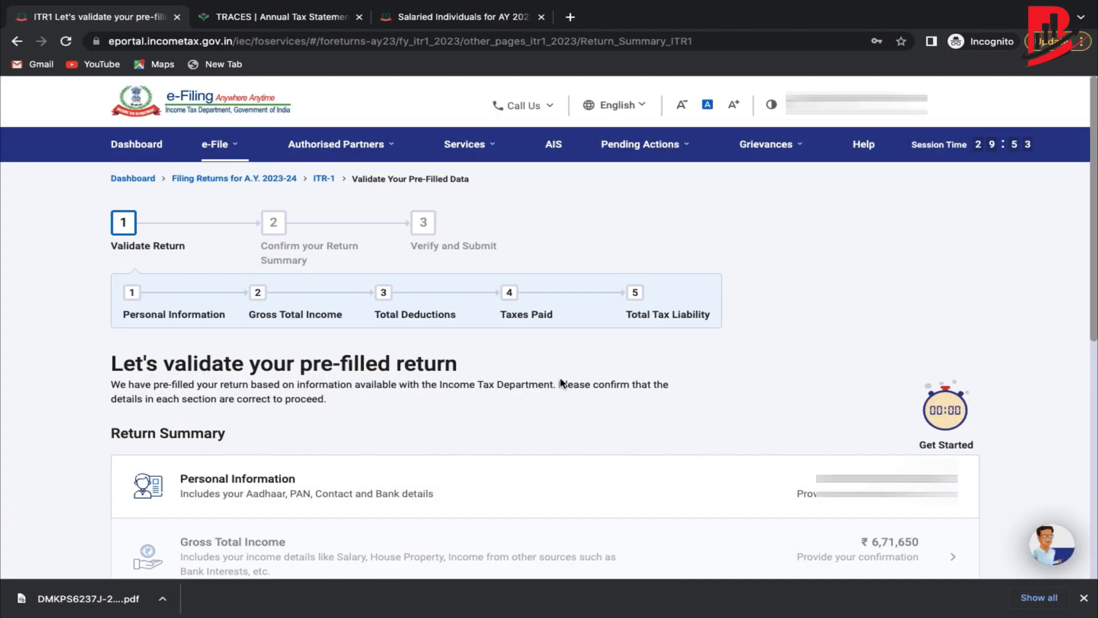
scroll(561, 383, down, 4)
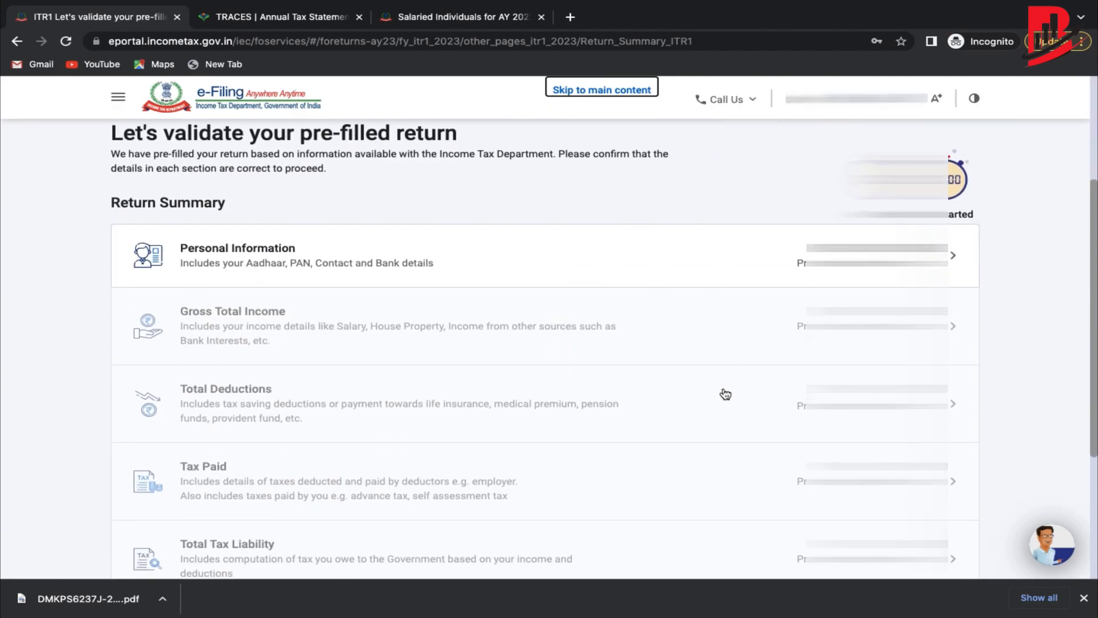
scroll(725, 394, down, 2)
scroll(725, 393, up, 2)
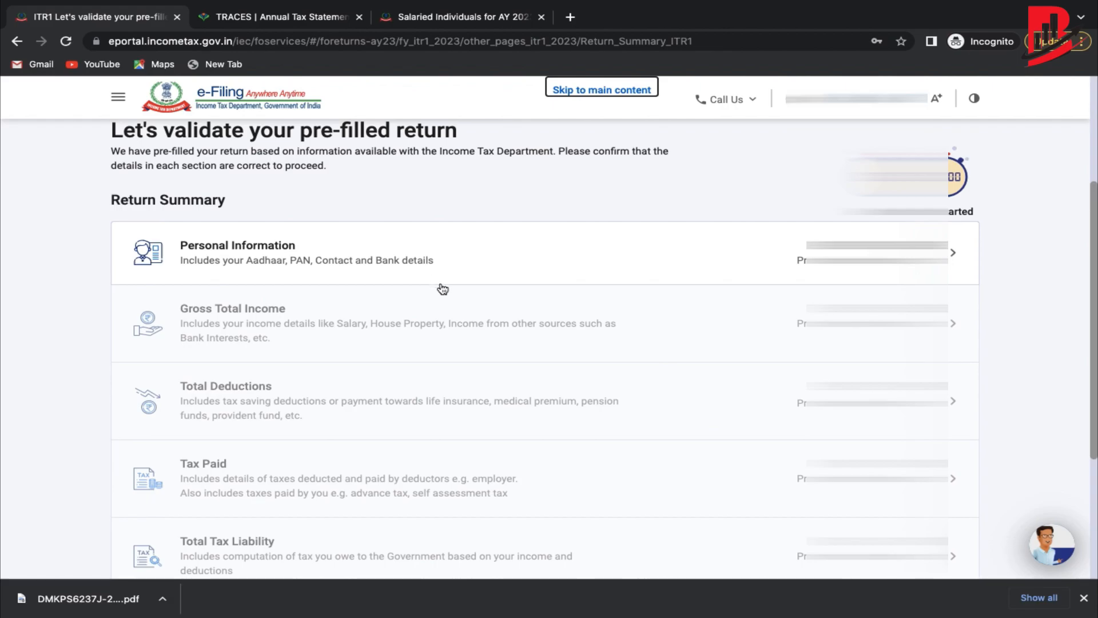
scroll(413, 399, down, 2)
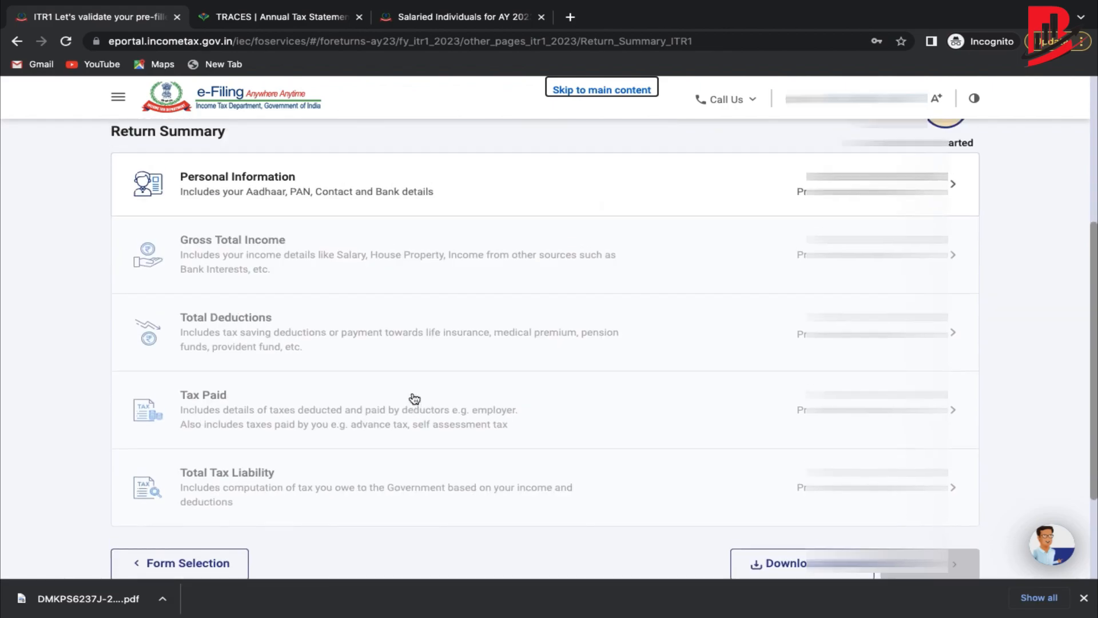
scroll(413, 400, up, 2)
click(323, 251)
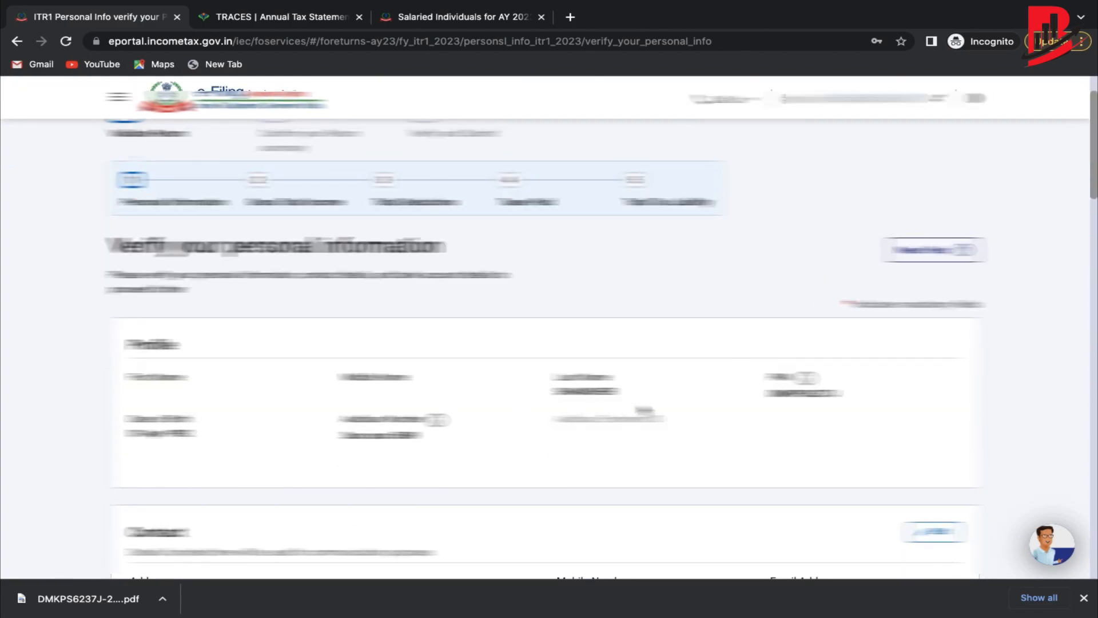
Set the Nature of Employment to Others.
scroll(697, 414, down, 8)
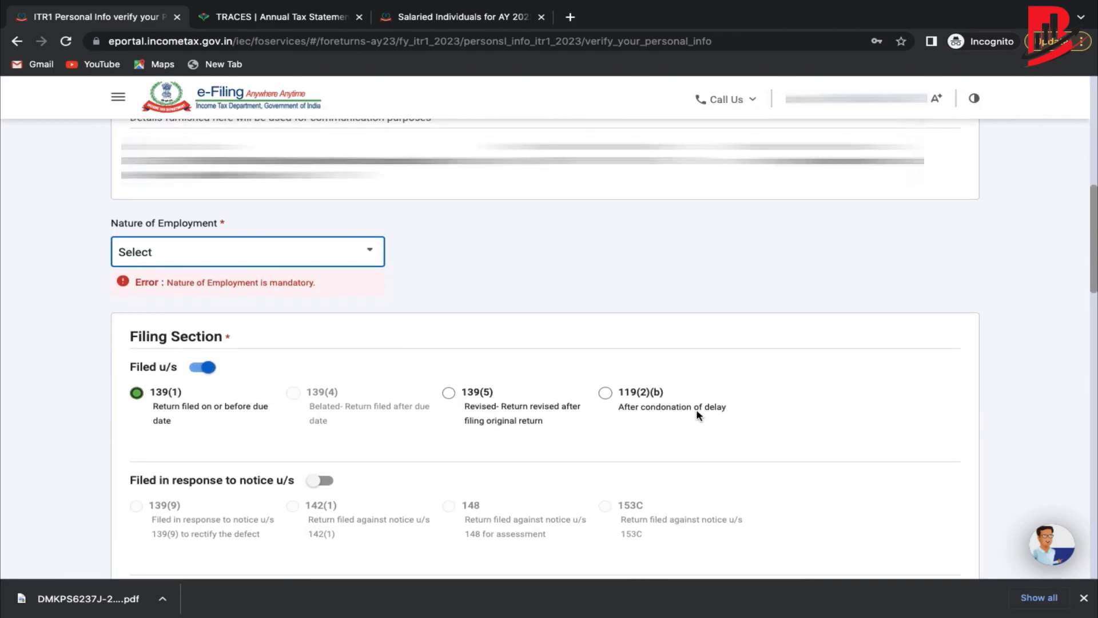
click(311, 252)
scroll(292, 340, down, 4)
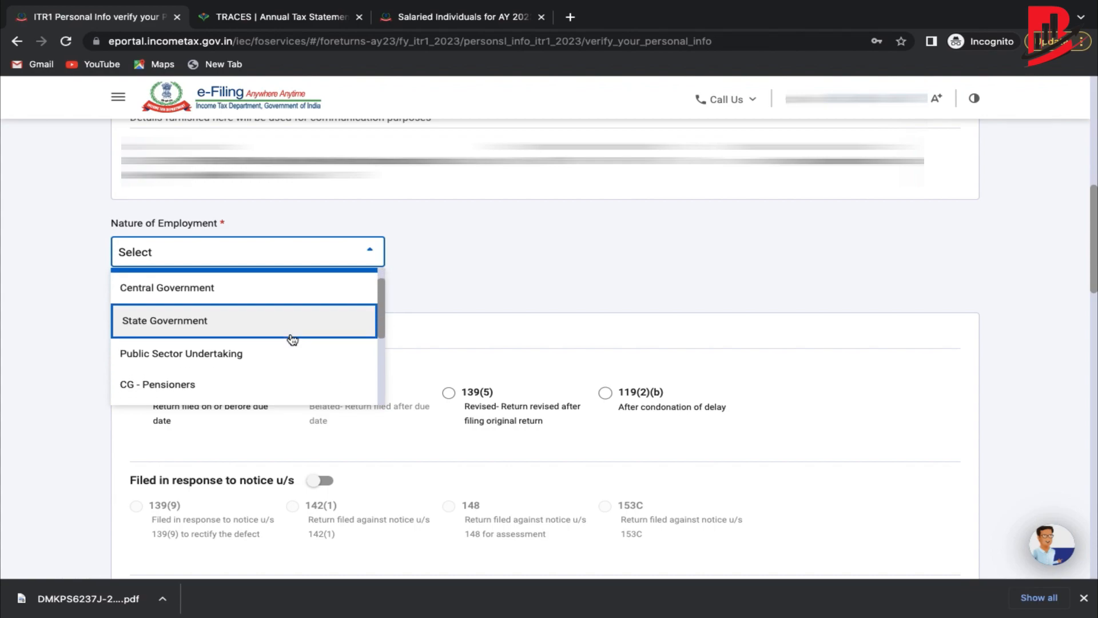
scroll(293, 340, down, 2)
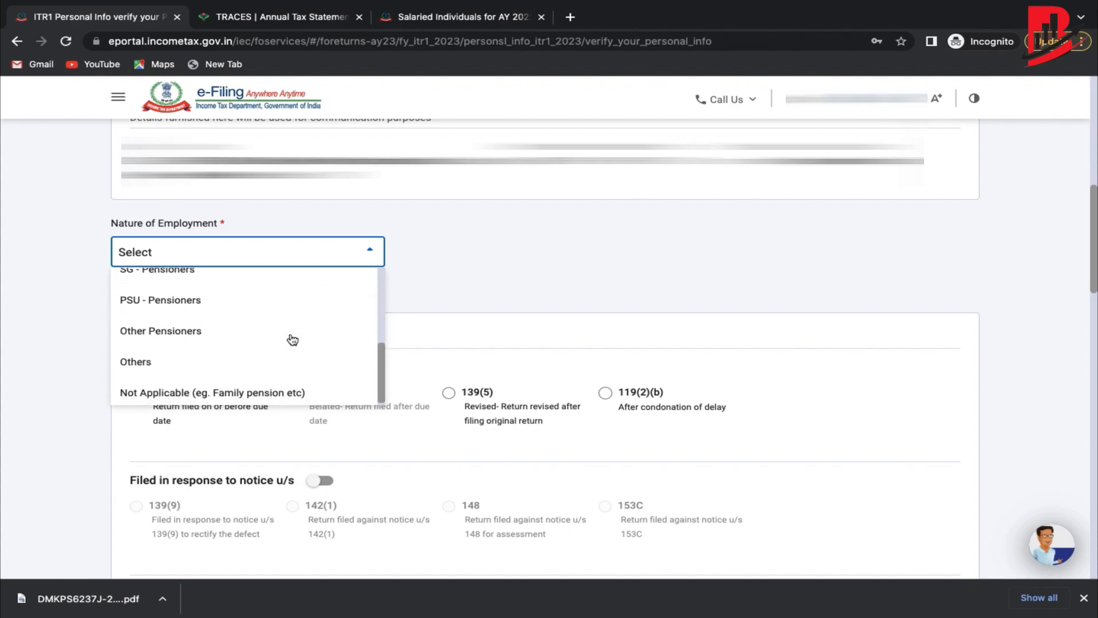
click(155, 357)
Highlight the new tax regime question, which stays answered No.
scroll(400, 379, down, 4)
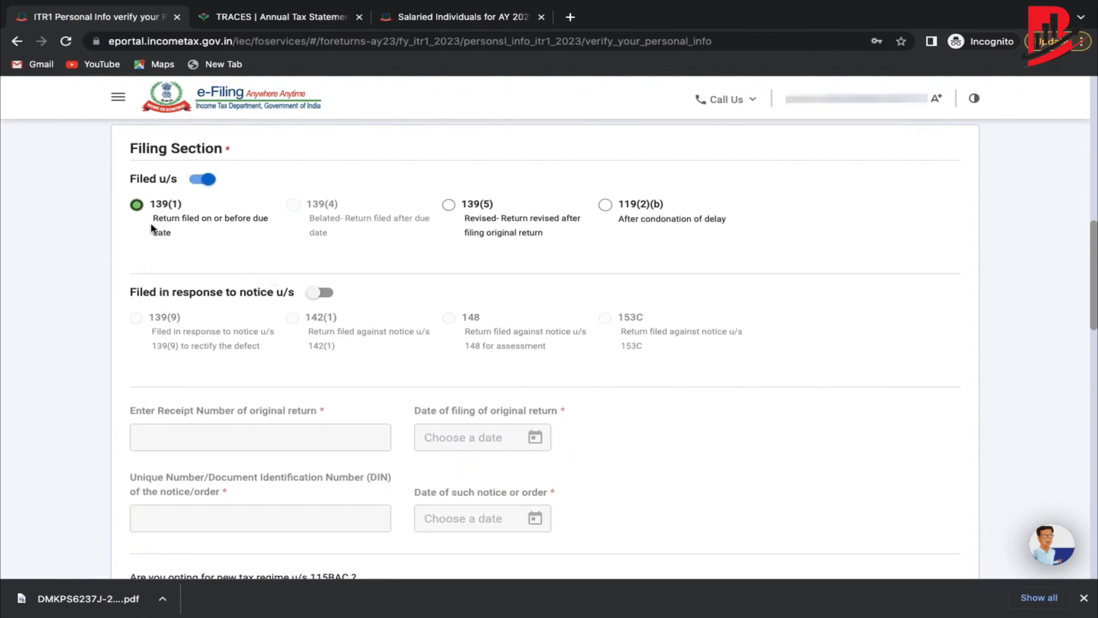
scroll(151, 228, down, 5)
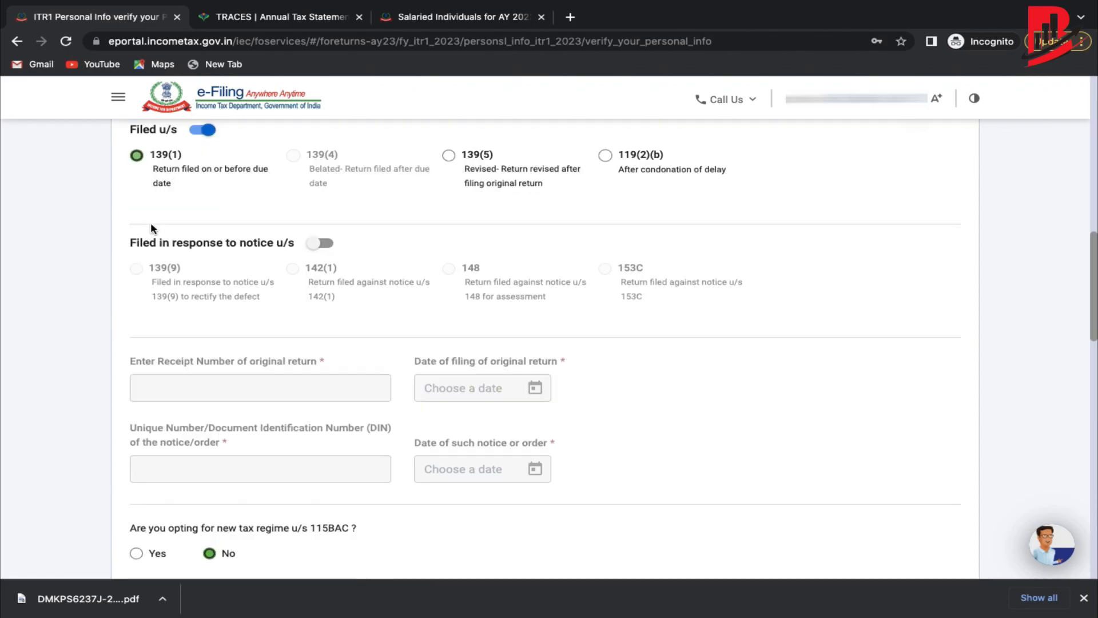
scroll(151, 227, down, 2)
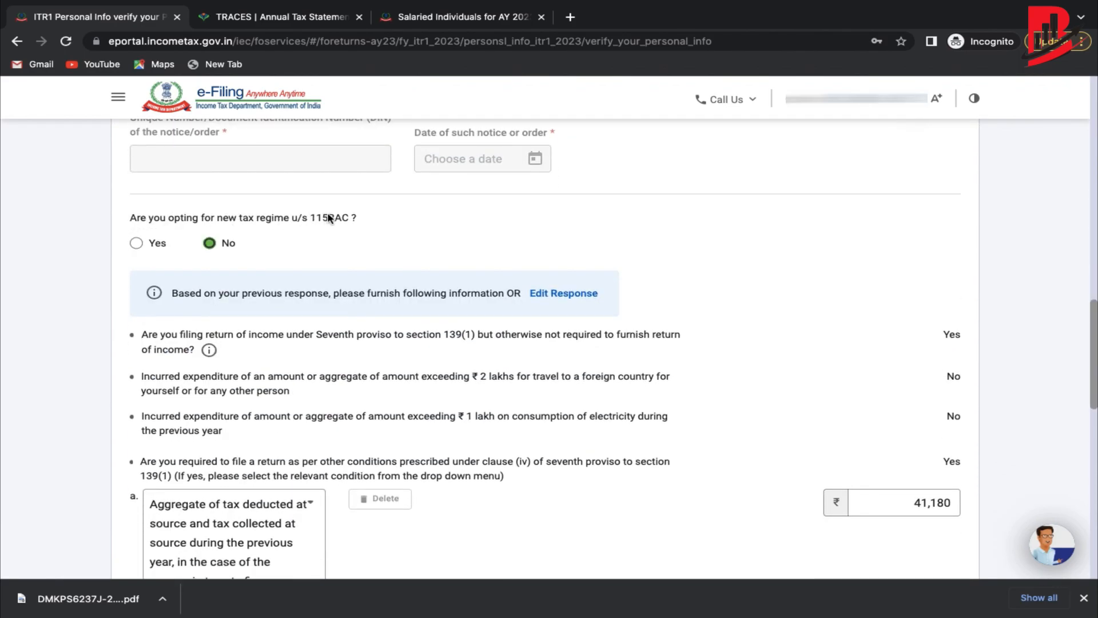
drag(385, 211, 122, 221)
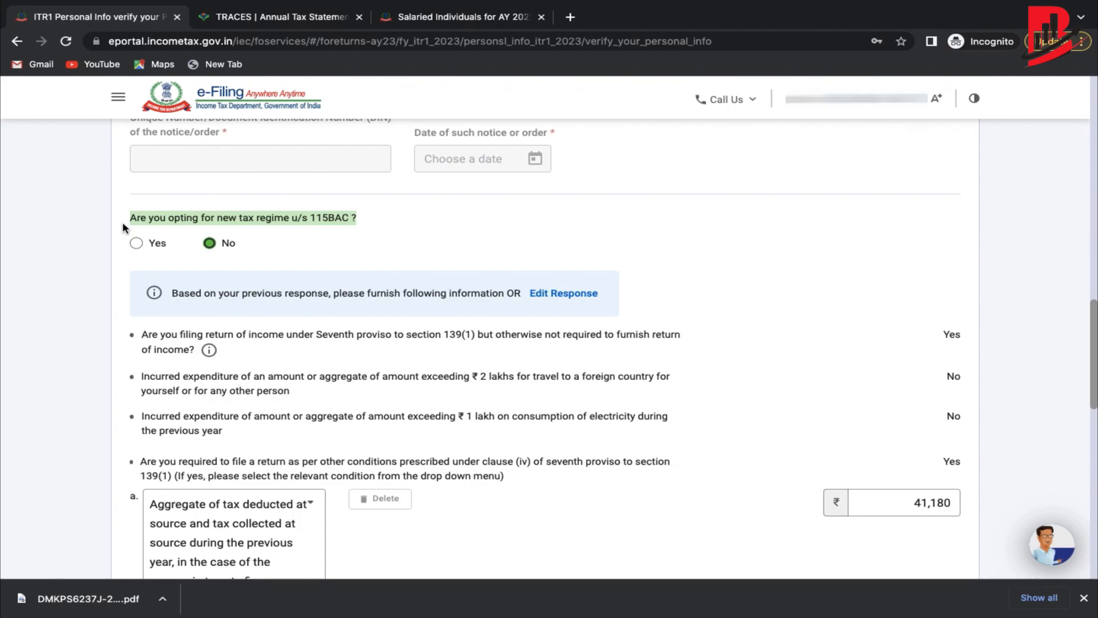
scroll(250, 234, down, 6)
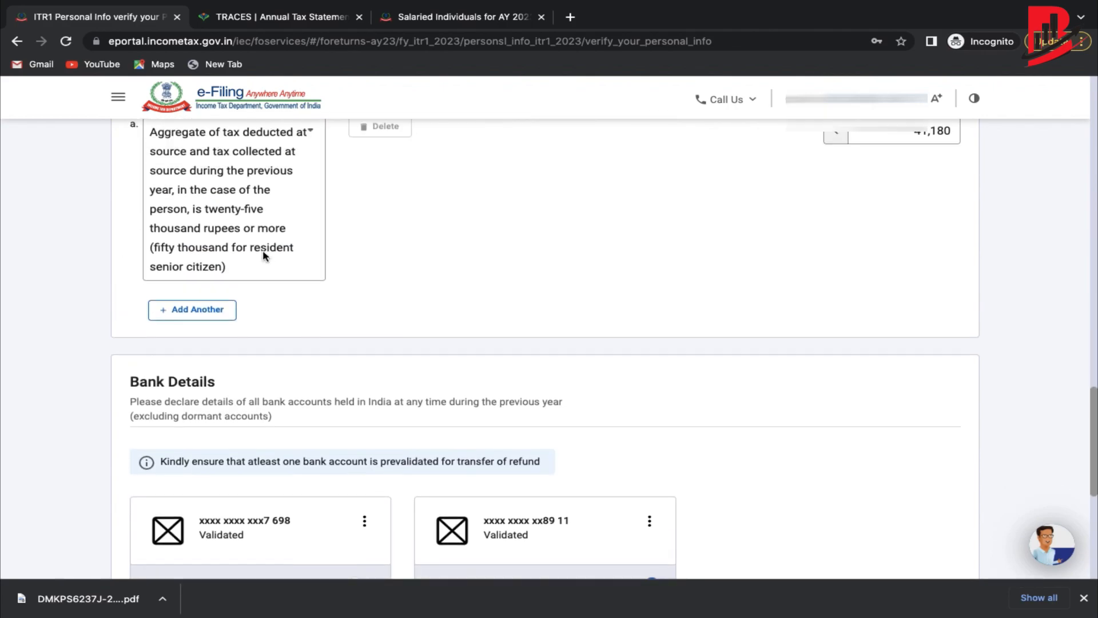
Review the TDS condition and both bank accounts, then confirm the Personal Information section.
scroll(263, 254, up, 4)
scroll(263, 255, up, 1)
scroll(263, 251, down, 3)
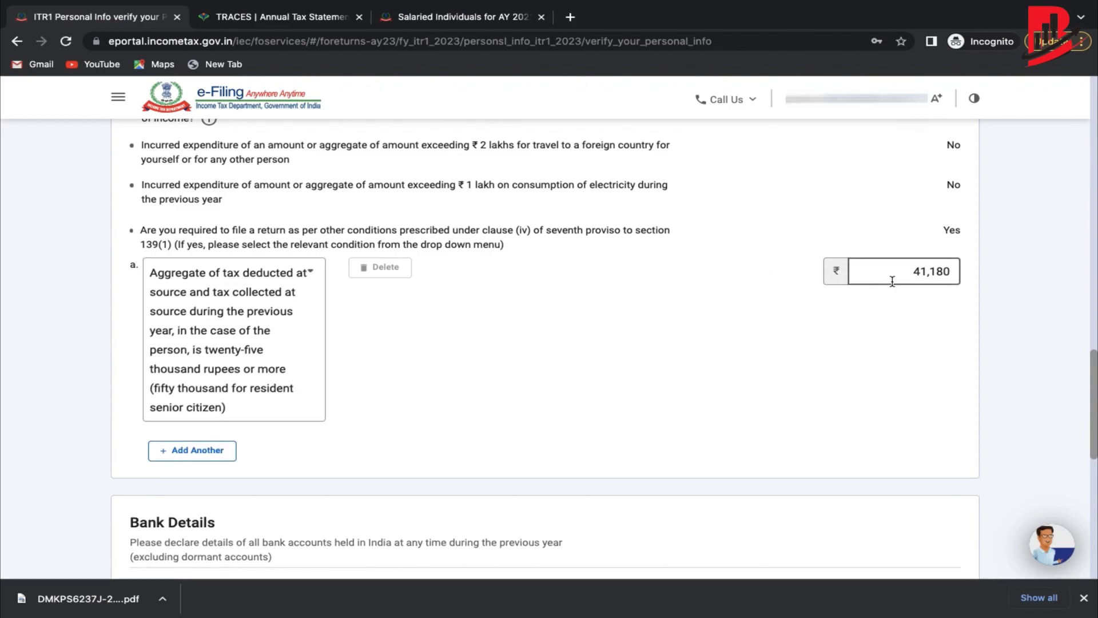
scroll(892, 281, down, 1)
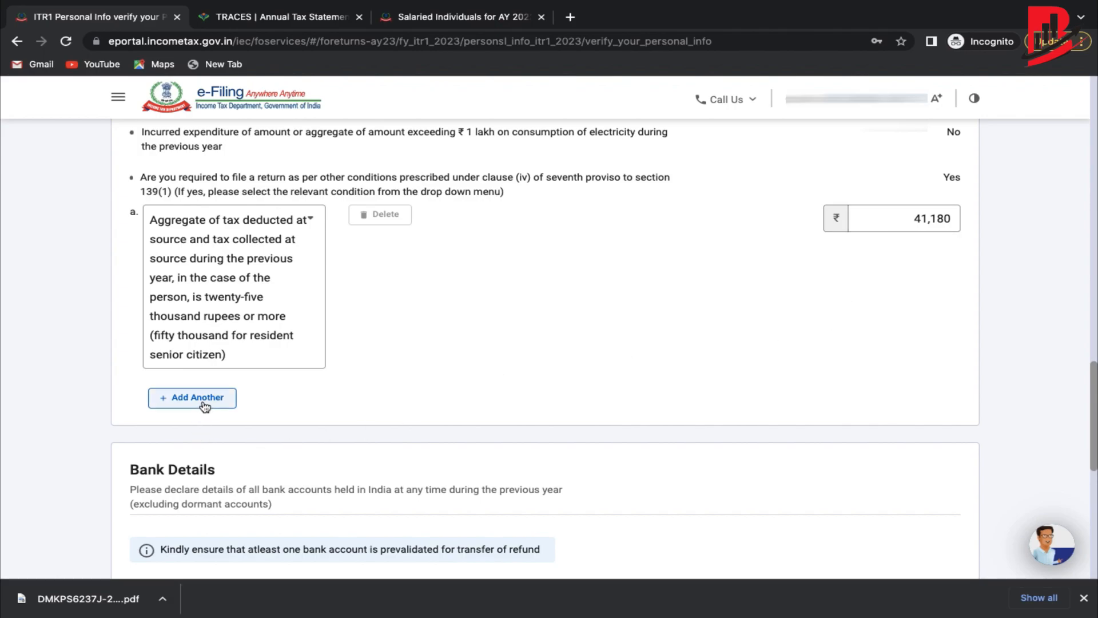
scroll(629, 340, down, 5)
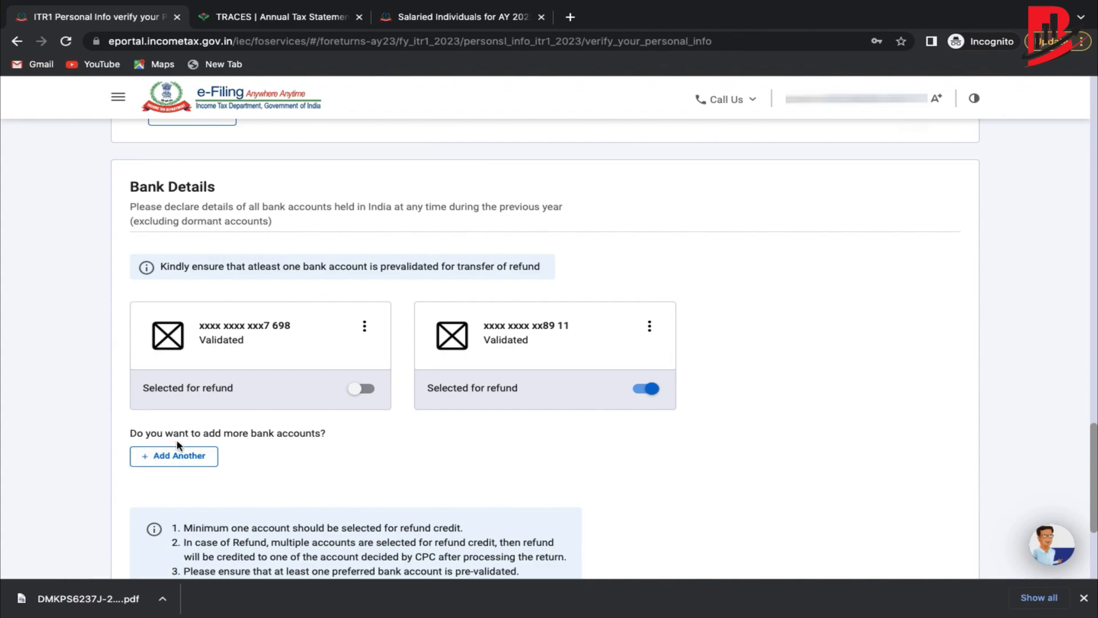
scroll(178, 445, down, 2)
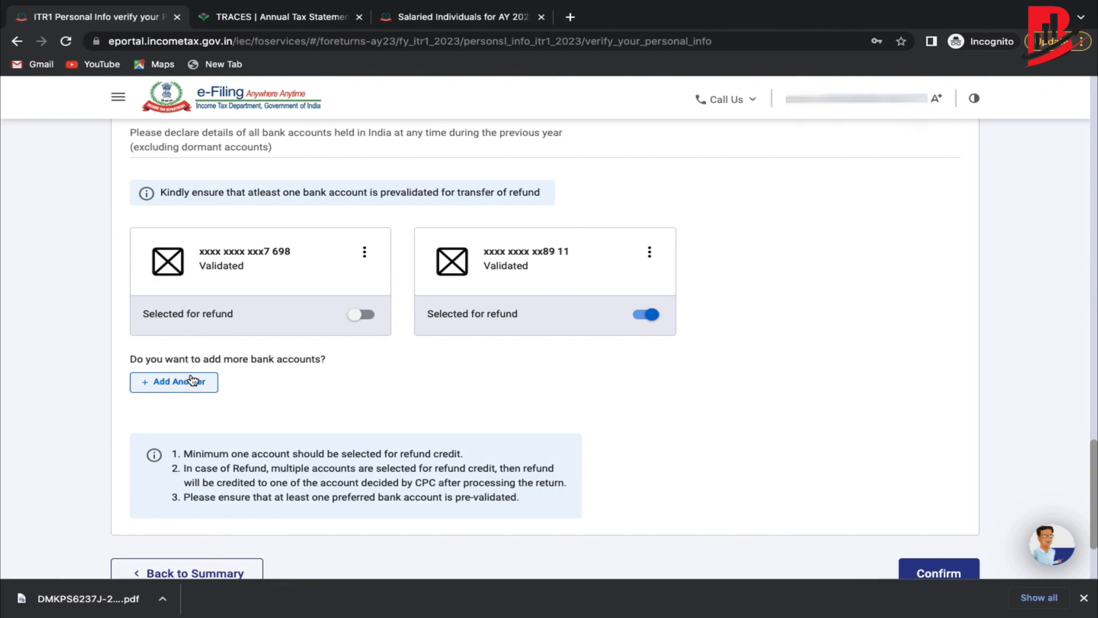
scroll(193, 379, down, 2)
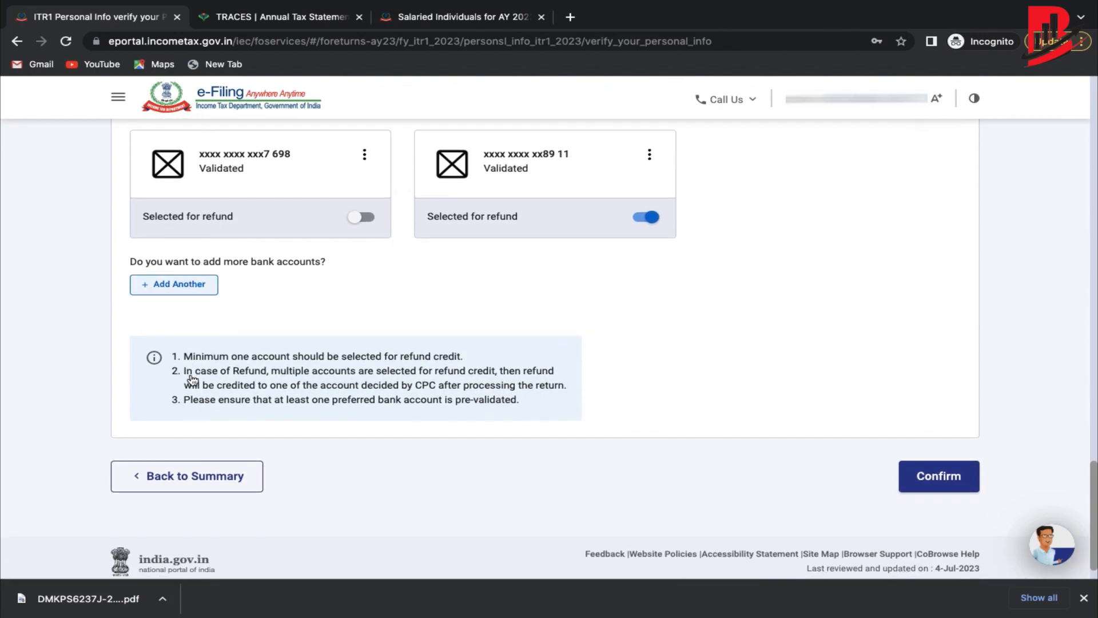
click(912, 475)
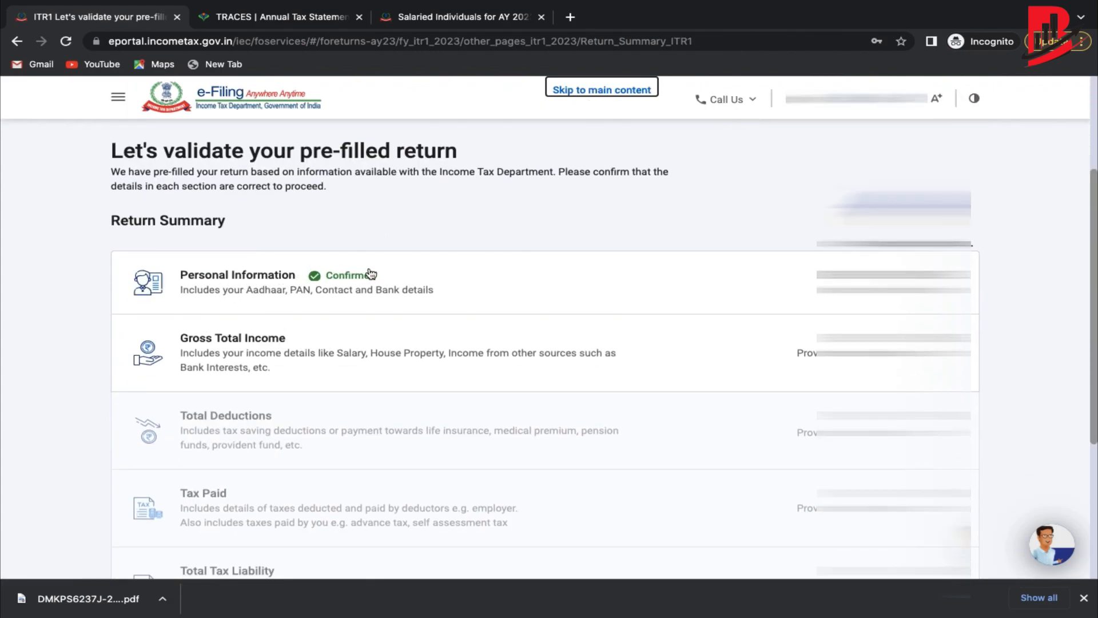
Open the Gross Total Income section and scroll through the salary exemption questions.
scroll(371, 275, down, 1)
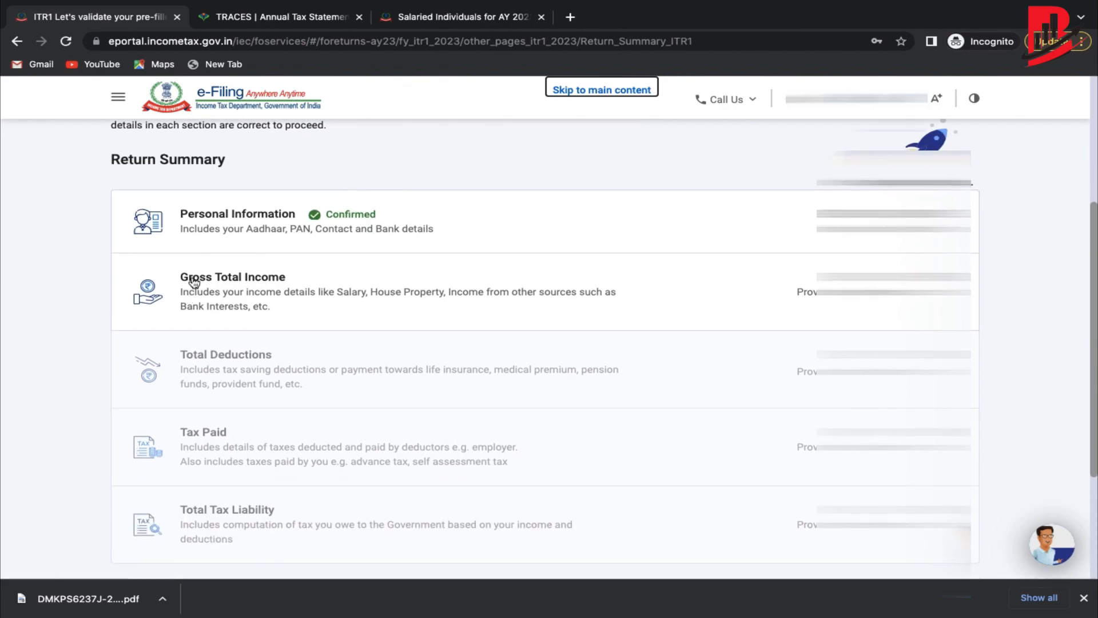
click(725, 276)
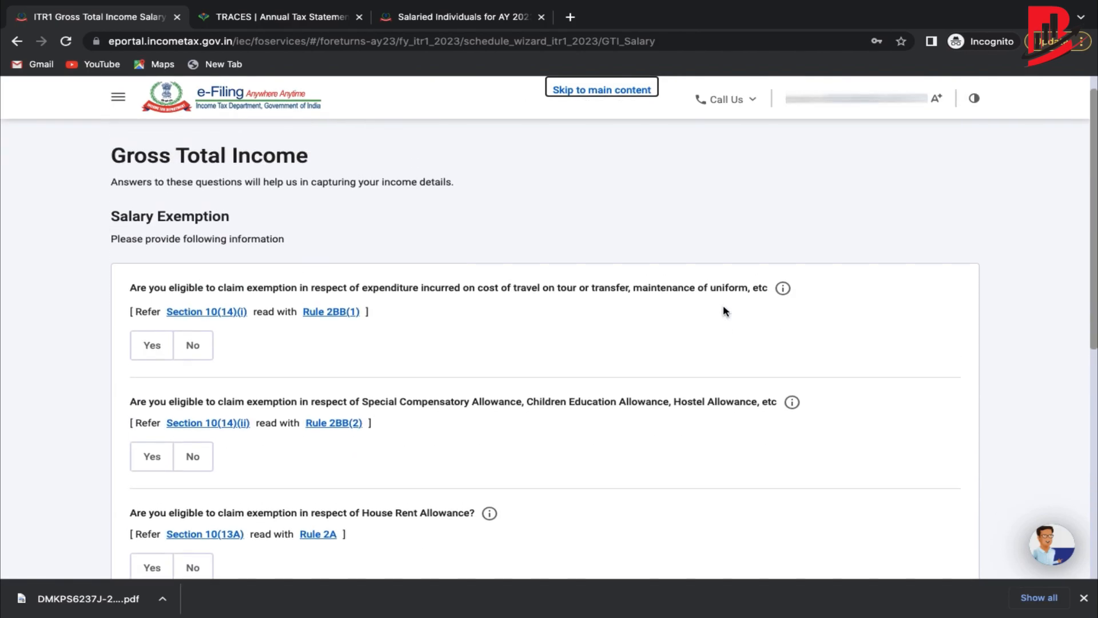
scroll(622, 309, down, 1)
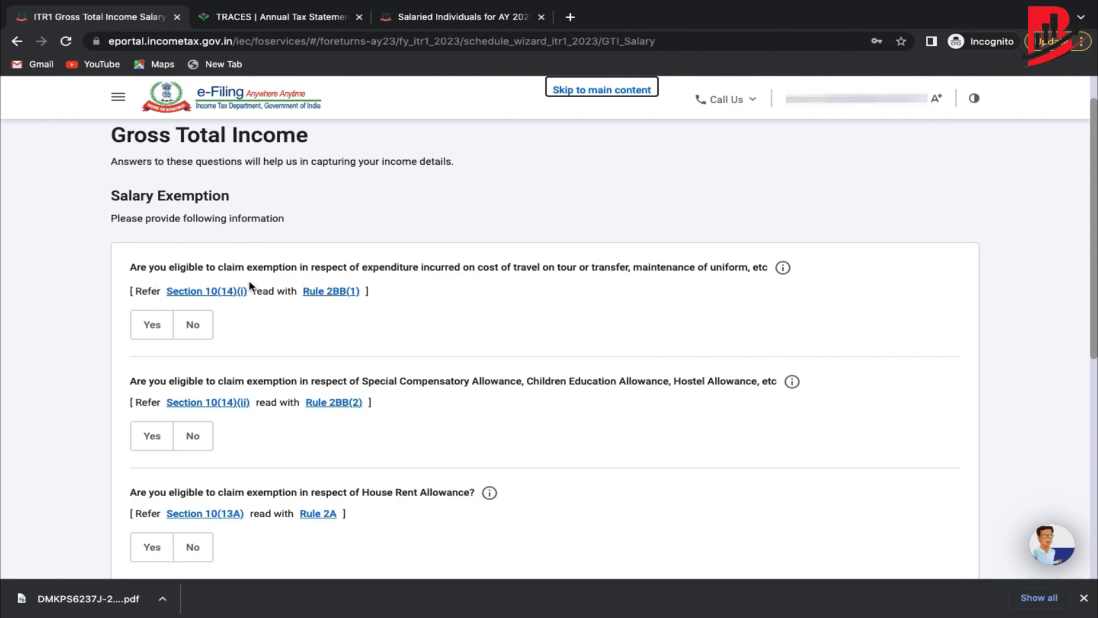
scroll(171, 327, down, 1)
scroll(171, 327, down, 2)
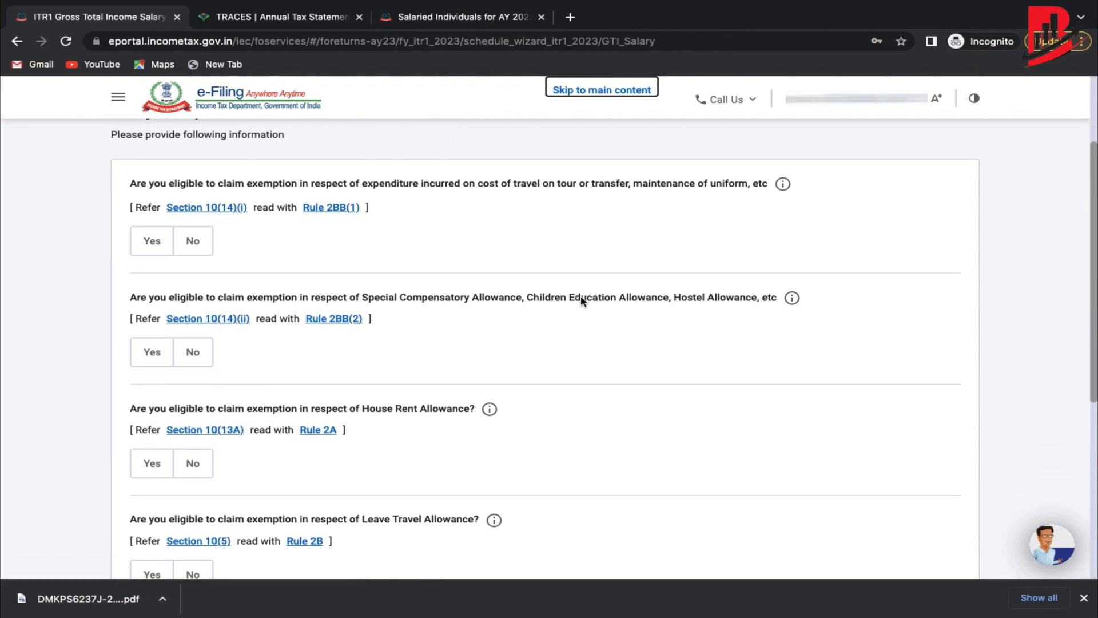
scroll(581, 300, down, 4)
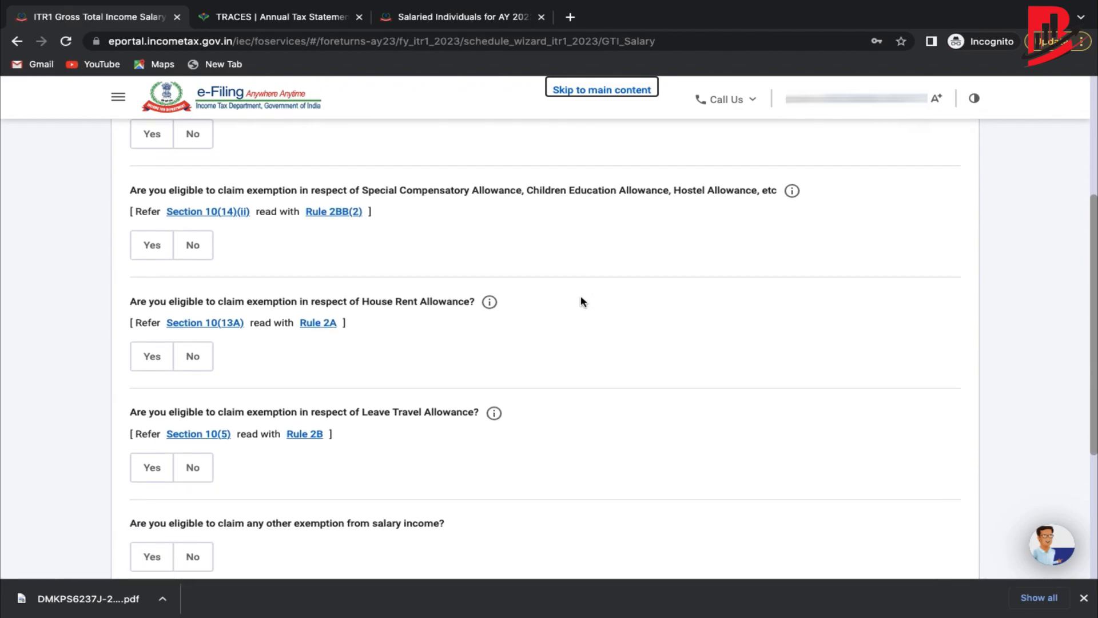
scroll(582, 301, down, 1)
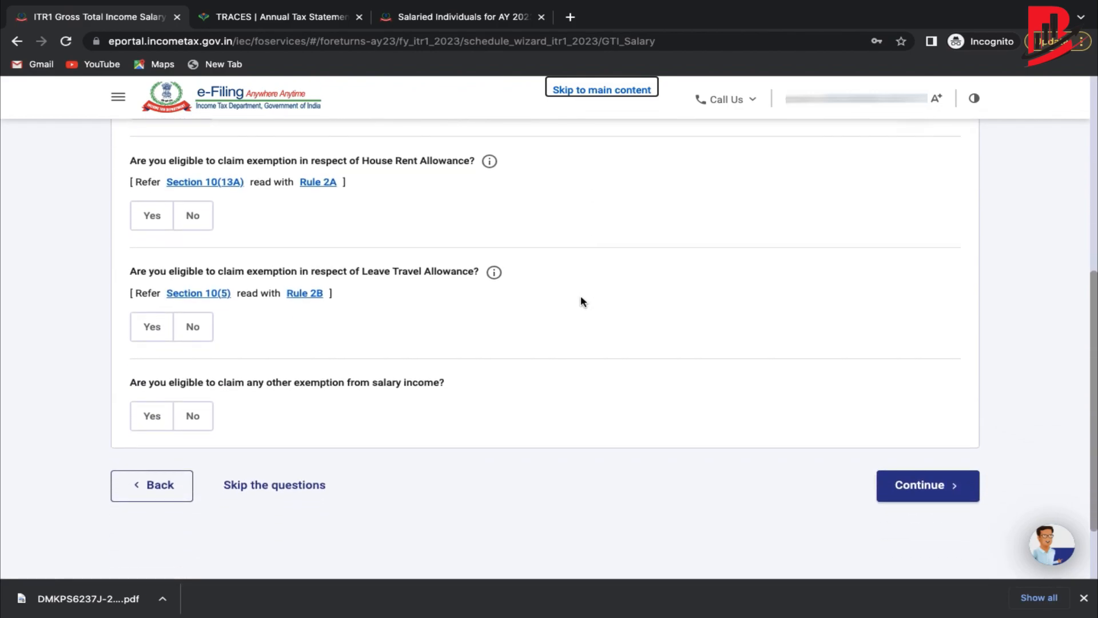
Answer No to other salary exemptions and skip the remaining exemption questions.
click(193, 416)
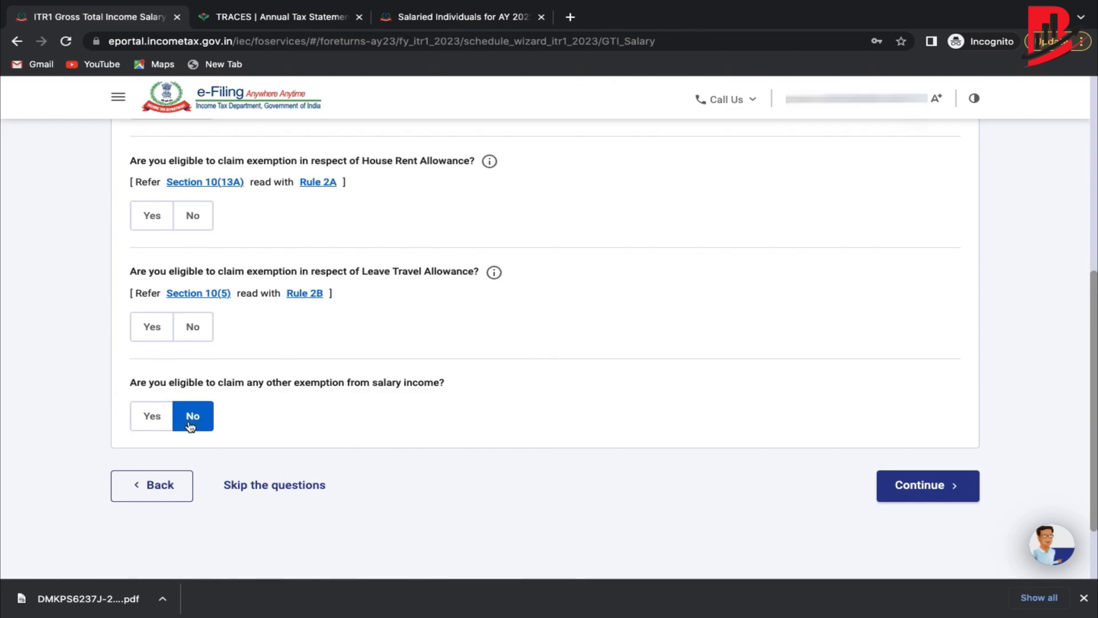
click(292, 485)
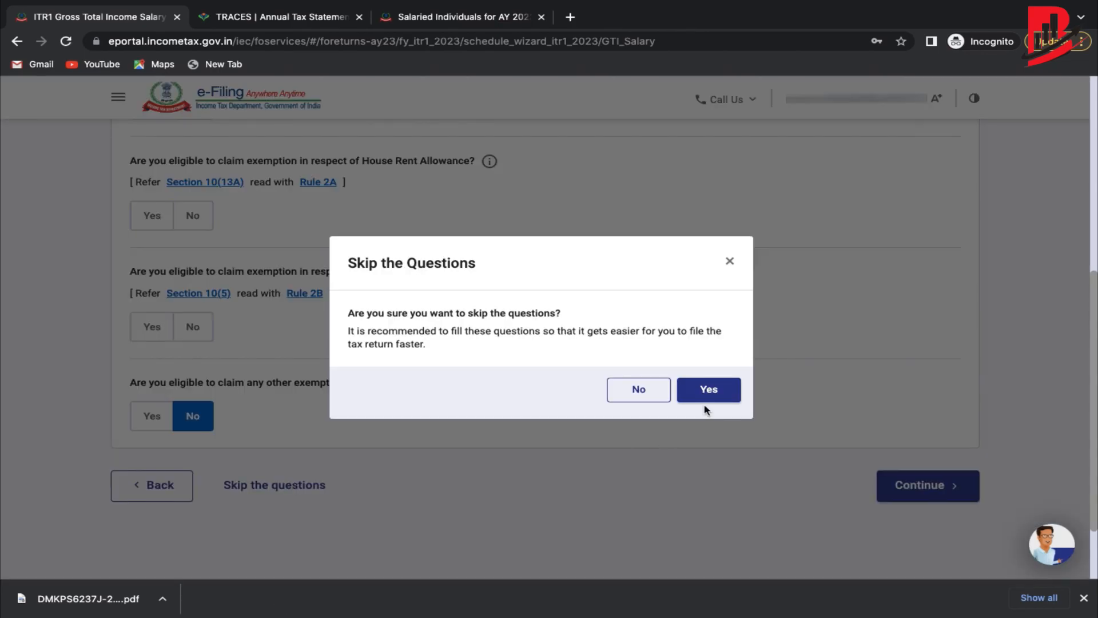
click(715, 388)
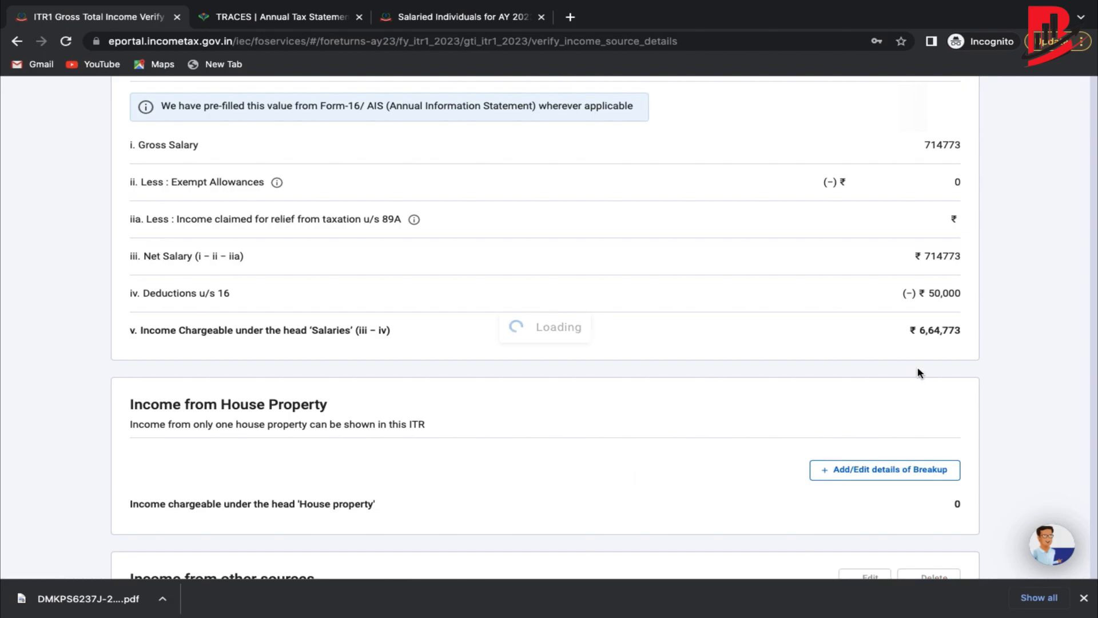
scroll(681, 282, up, 3)
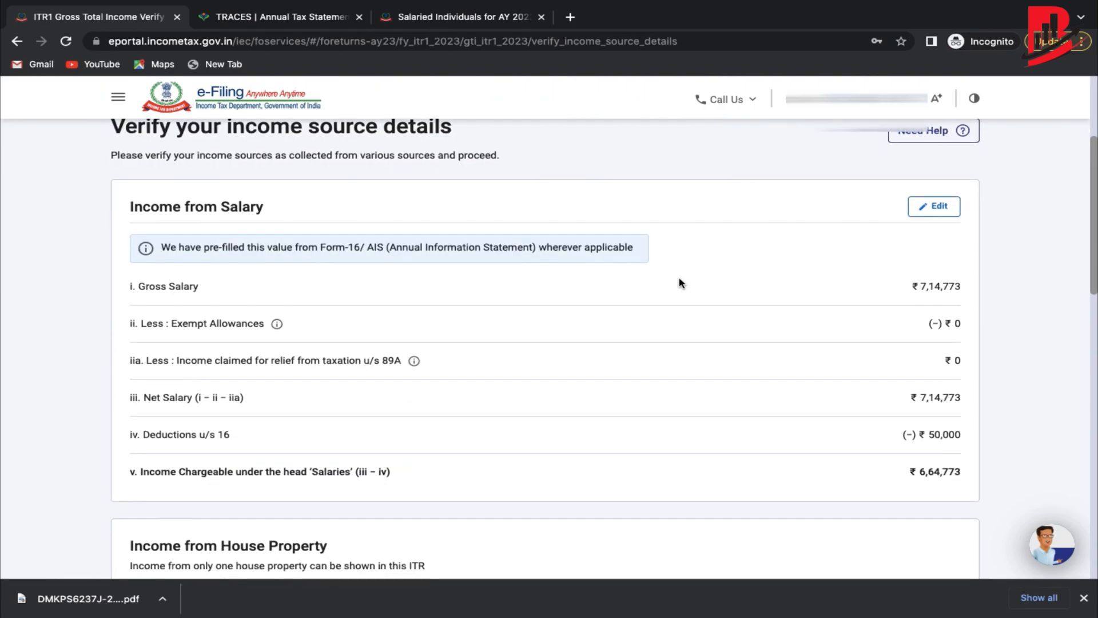
scroll(680, 282, down, 1)
scroll(680, 282, up, 5)
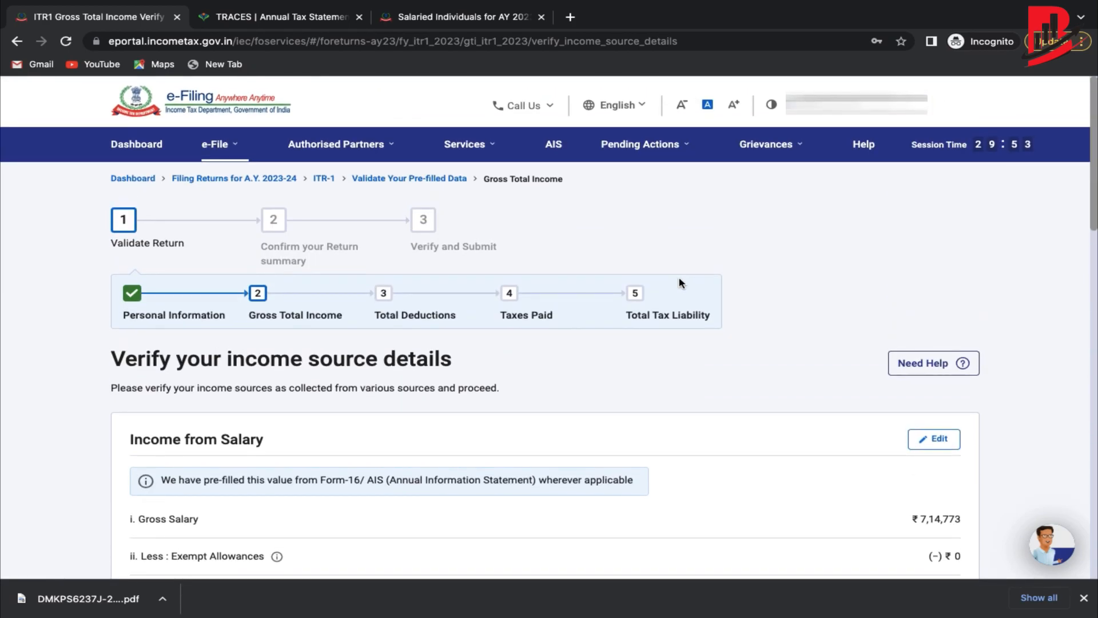
scroll(681, 282, down, 4)
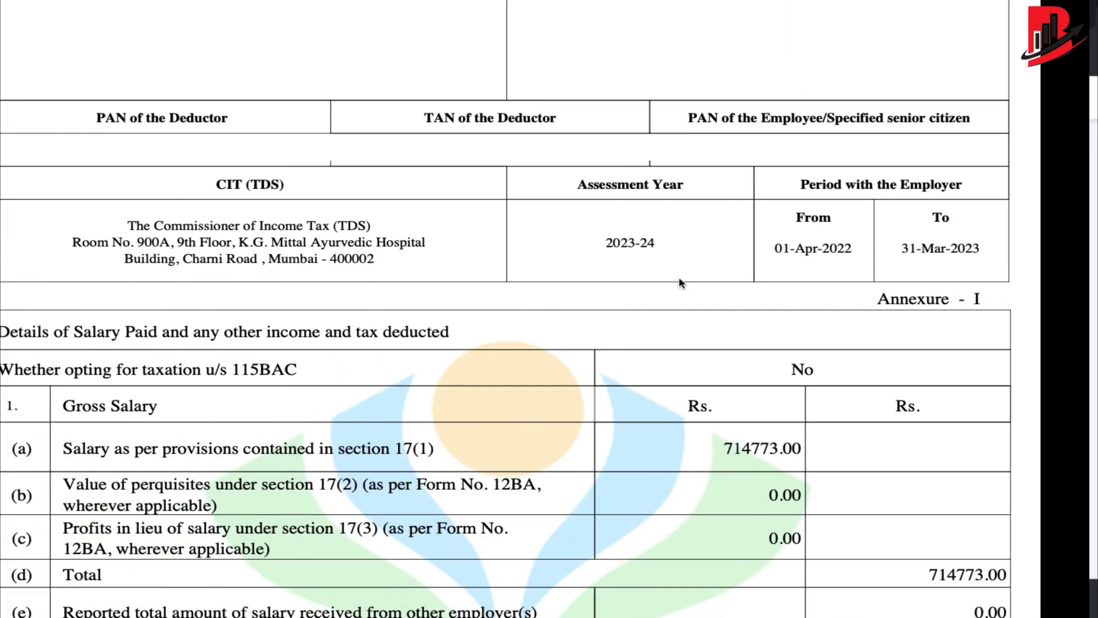
scroll(679, 279, up, 1)
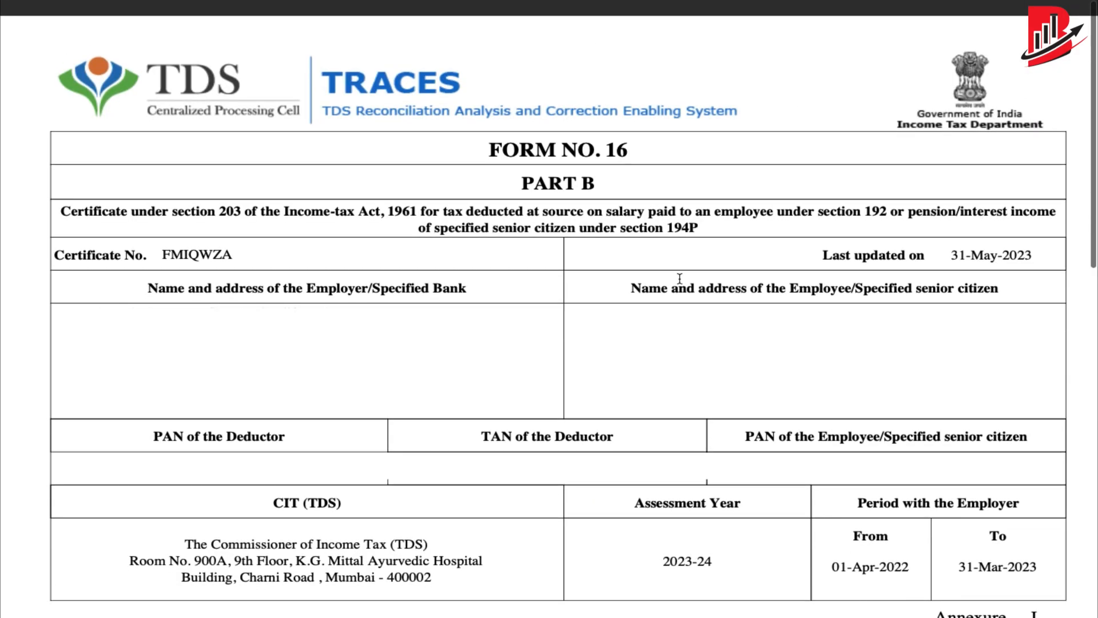
scroll(680, 279, down, 10)
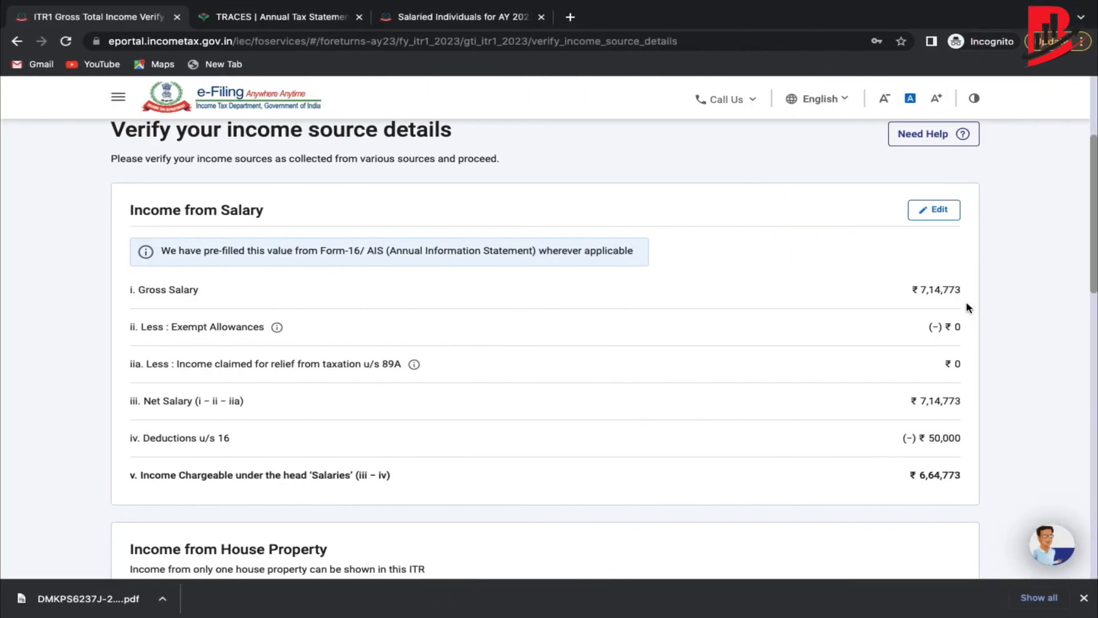
scroll(967, 303, down, 1)
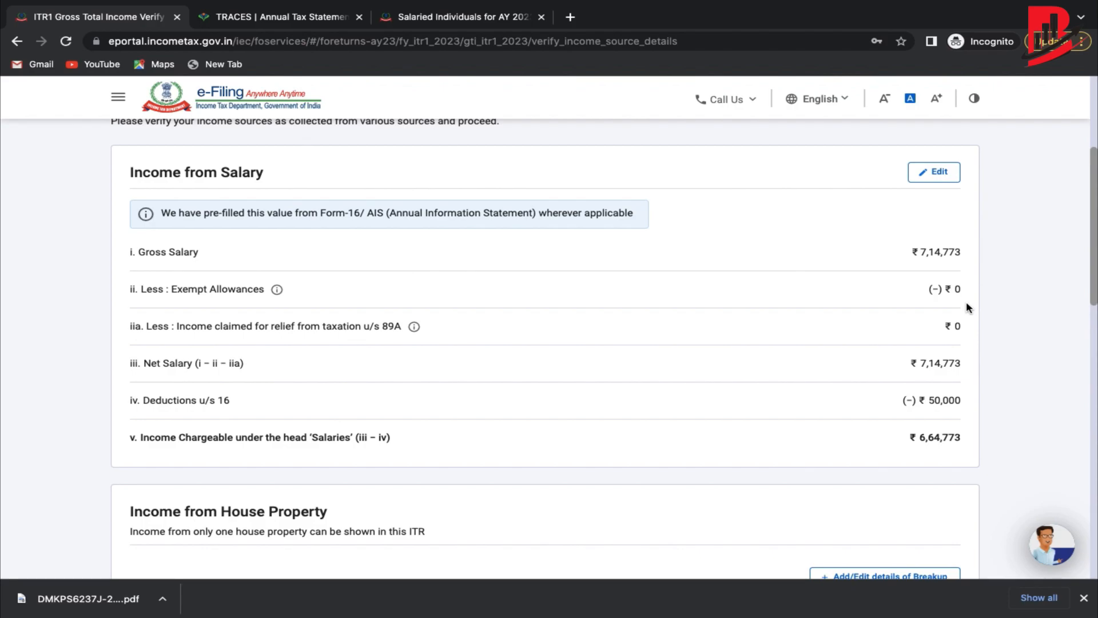
scroll(967, 307, down, 1)
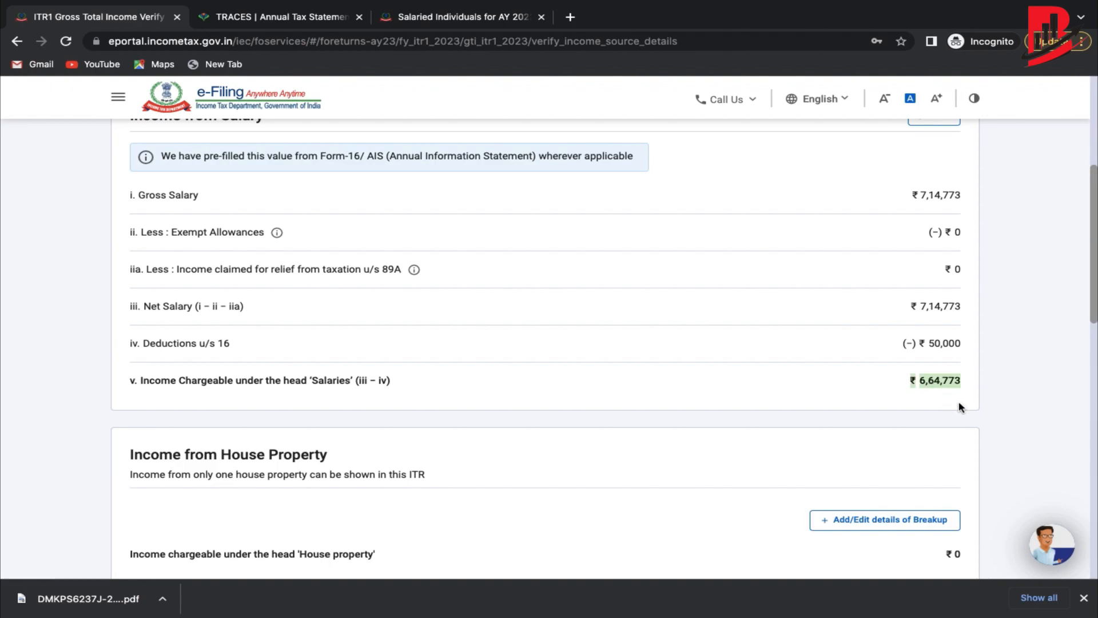
scroll(960, 406, down, 1)
scroll(960, 407, up, 3)
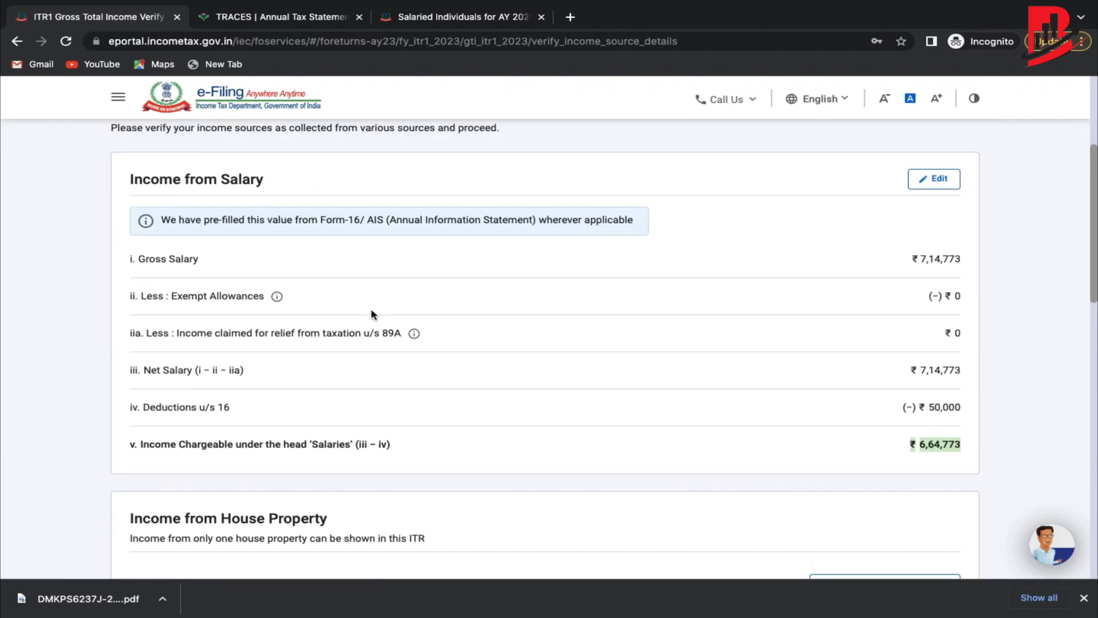
scroll(380, 296, down, 5)
scroll(379, 297, up, 1)
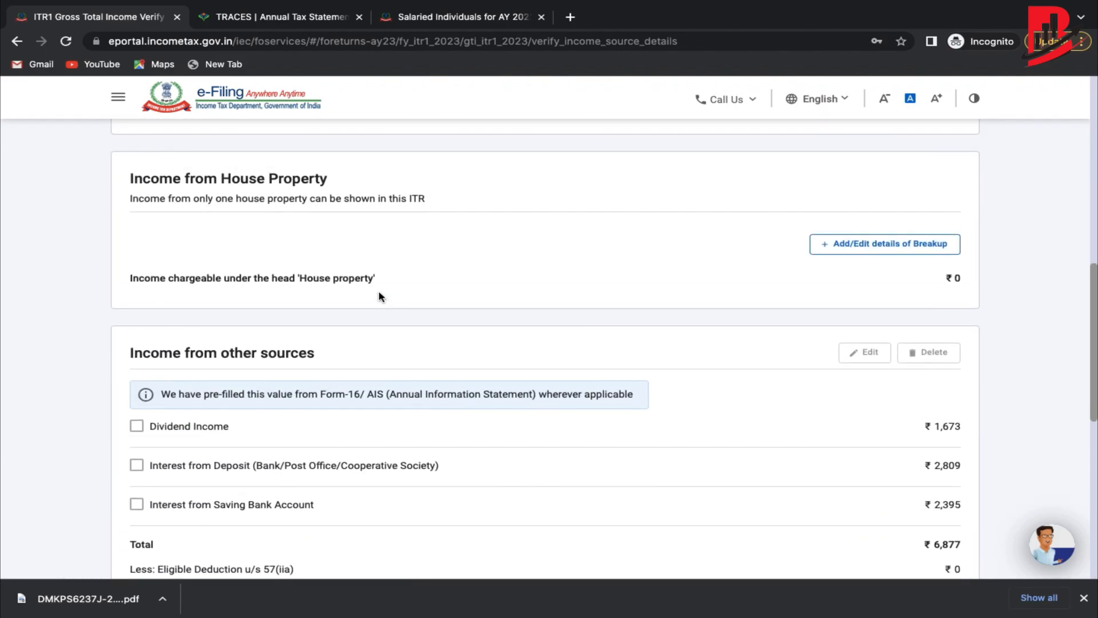
scroll(205, 233, up, 2)
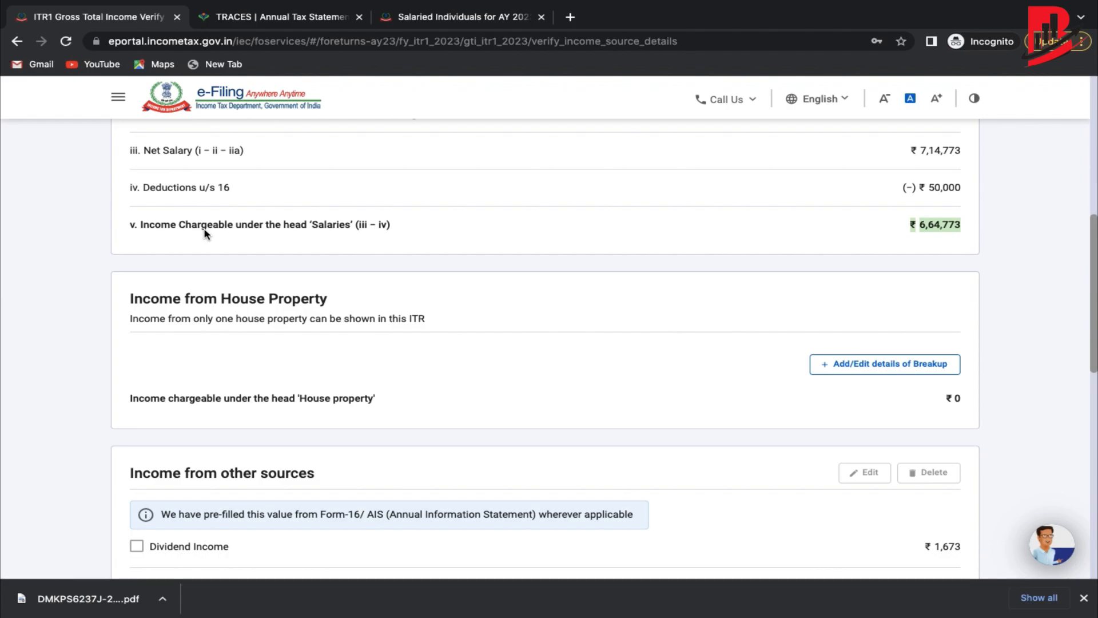
click(899, 371)
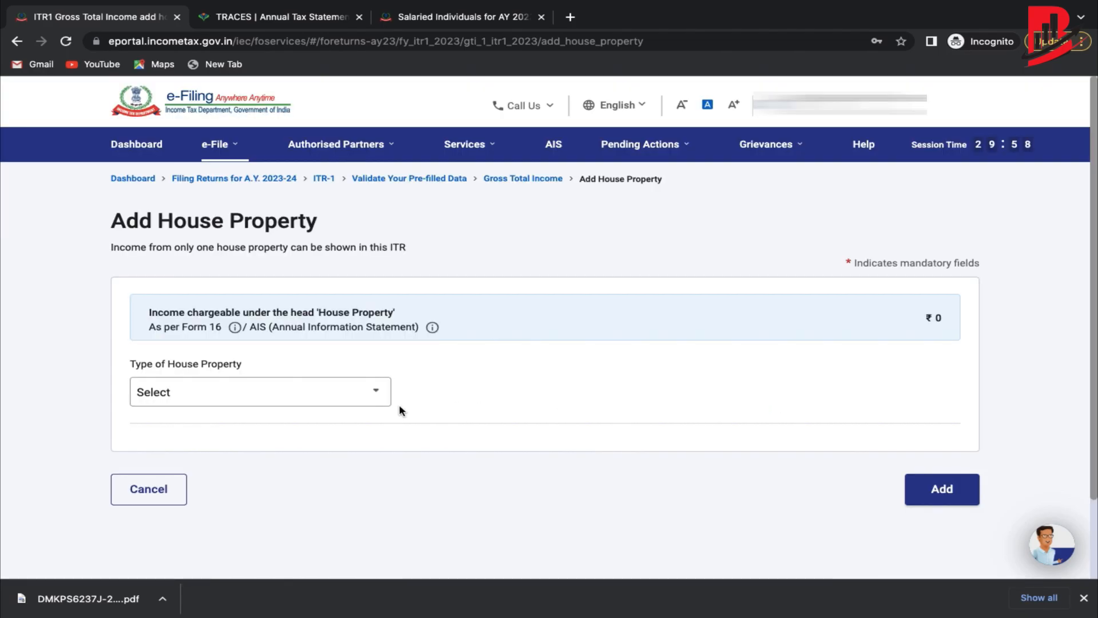
click(312, 390)
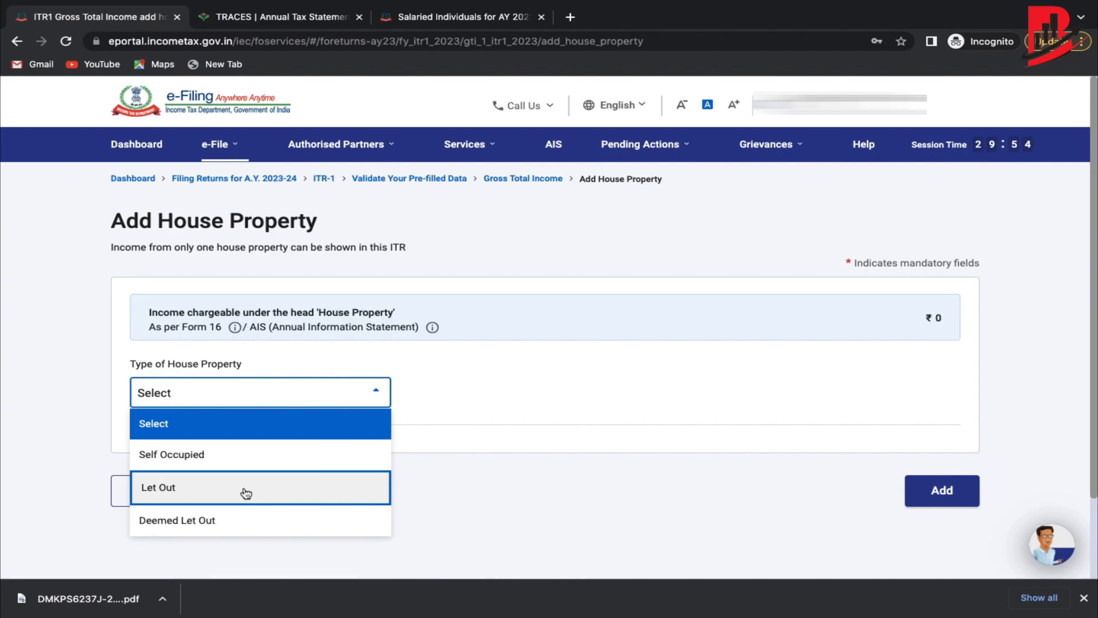
click(272, 489)
scroll(715, 438, down, 1)
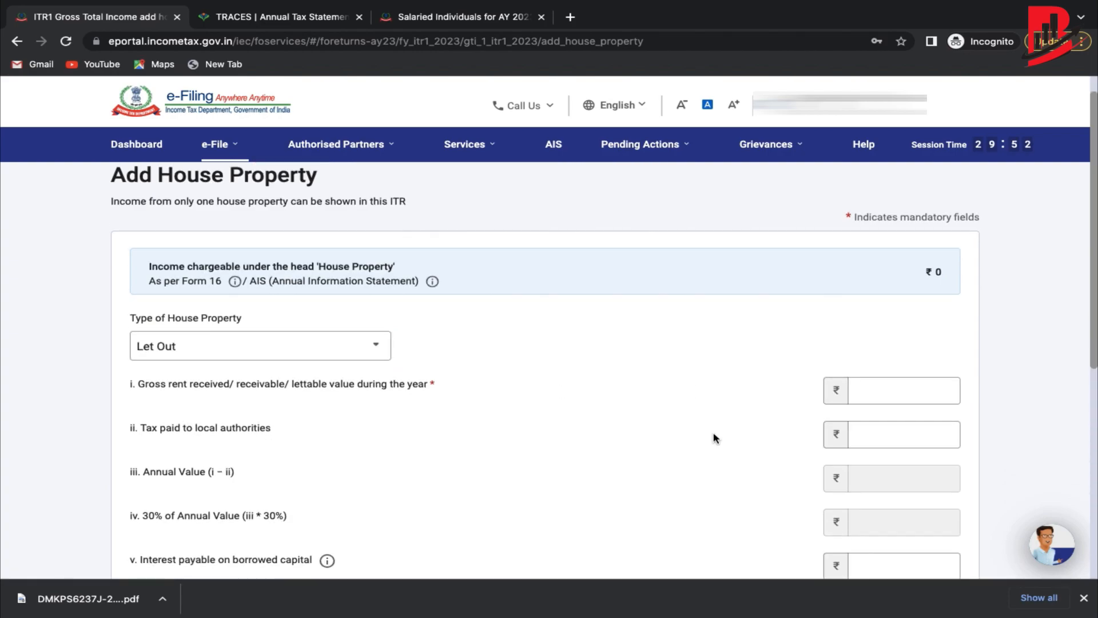
scroll(715, 438, down, 2)
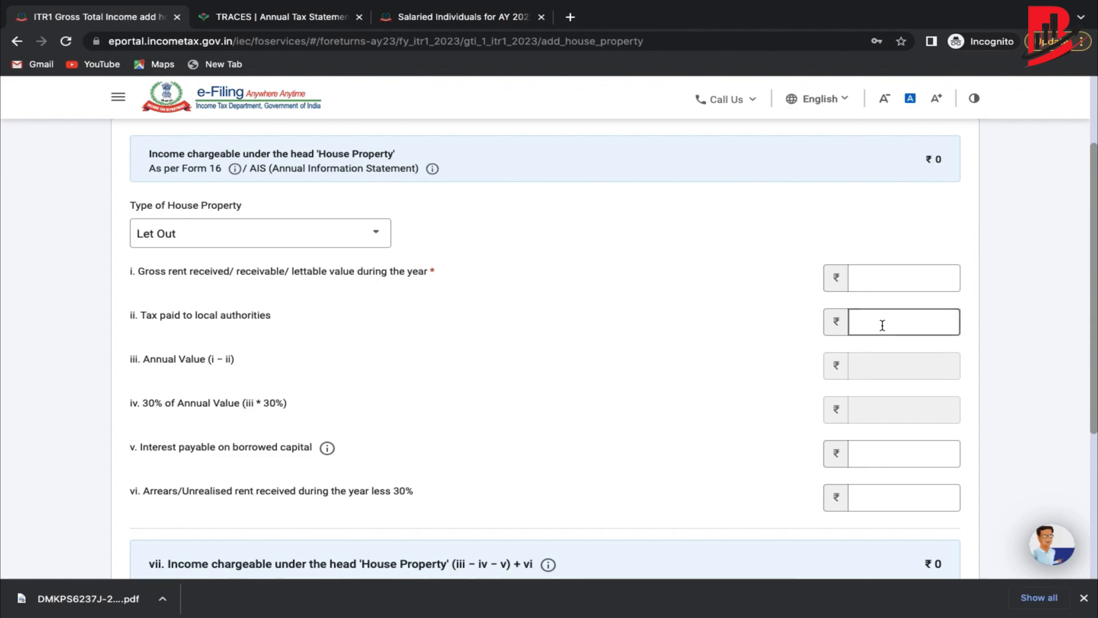
scroll(882, 352, down, 2)
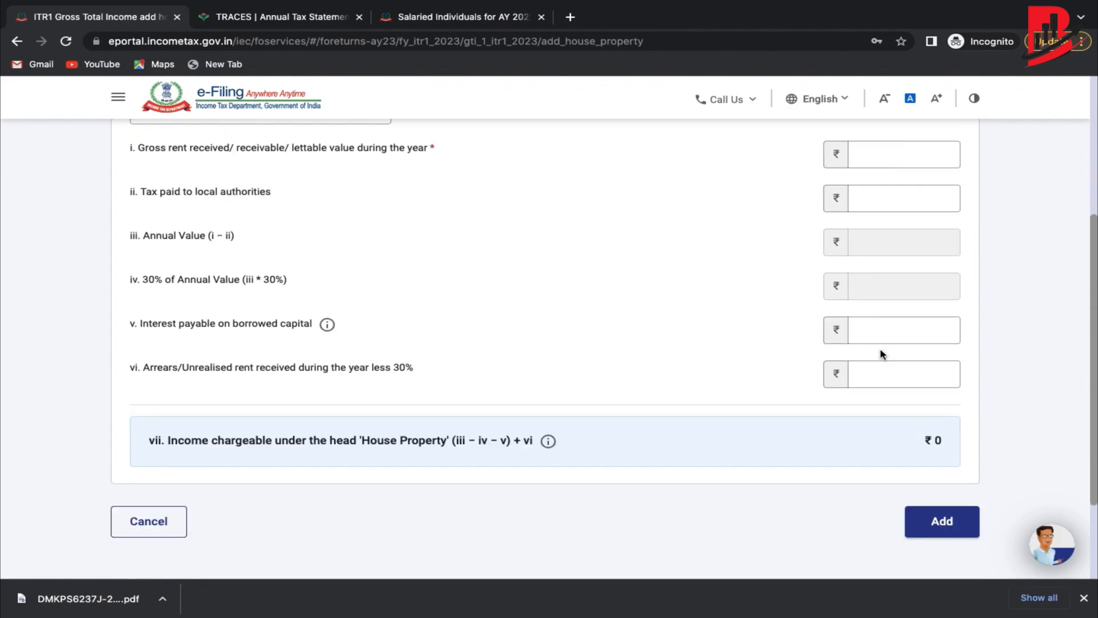
scroll(882, 354, down, 1)
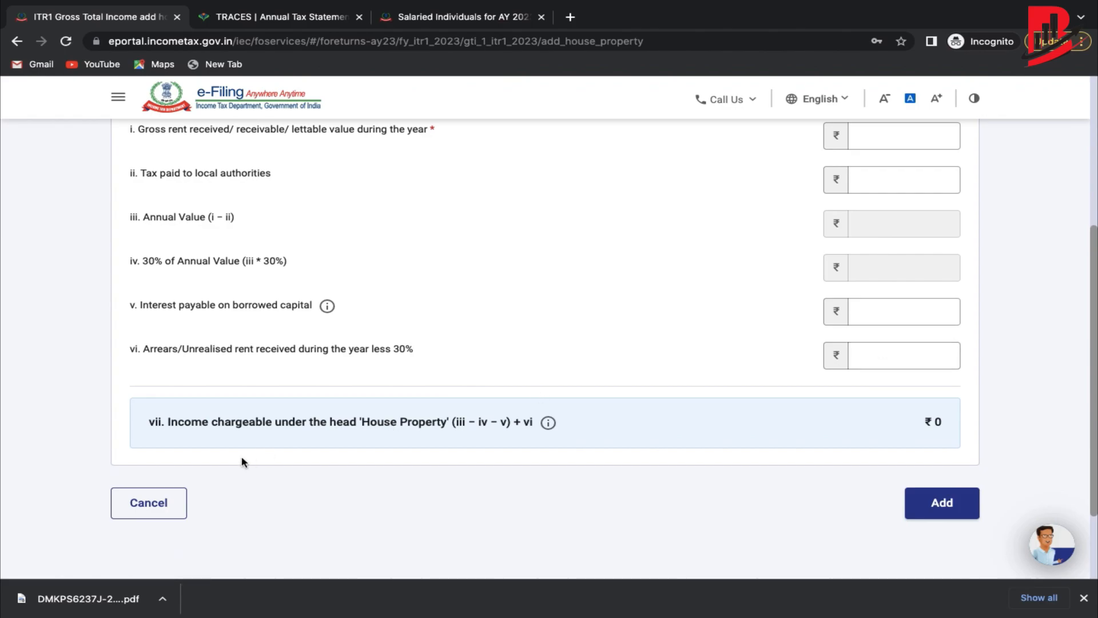
click(169, 509)
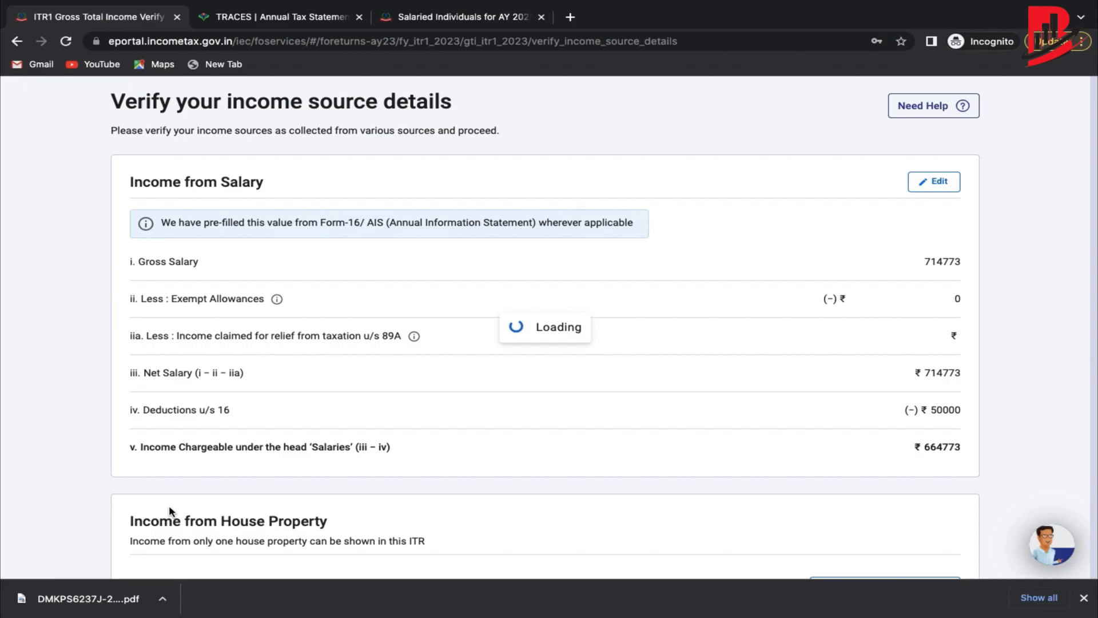
scroll(411, 425, down, 5)
scroll(412, 426, down, 5)
scroll(410, 426, up, 3)
click(895, 381)
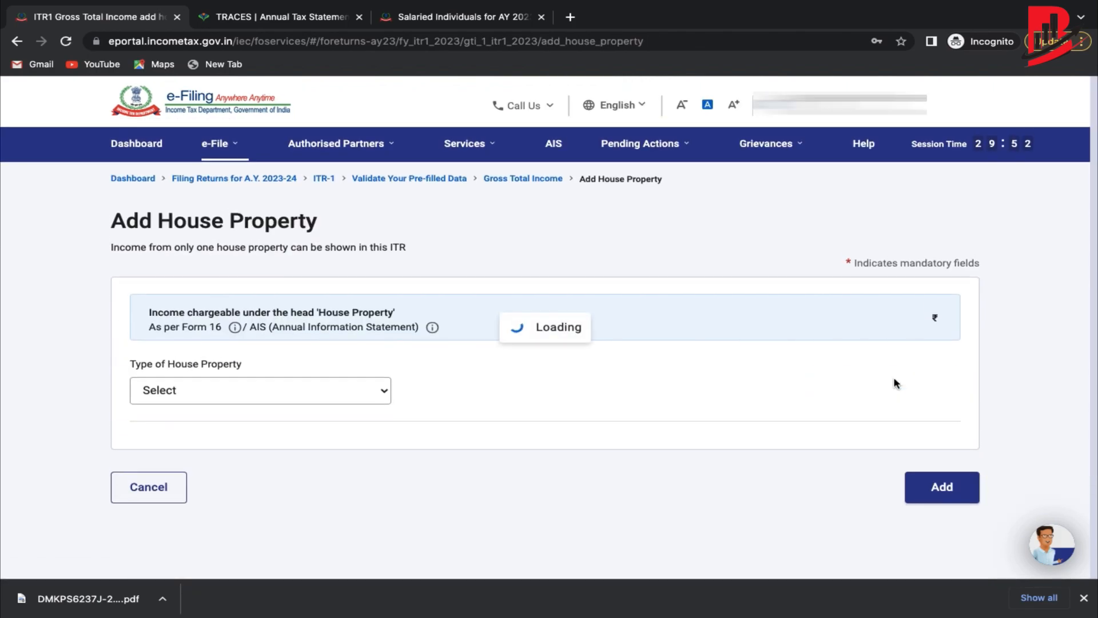
click(346, 398)
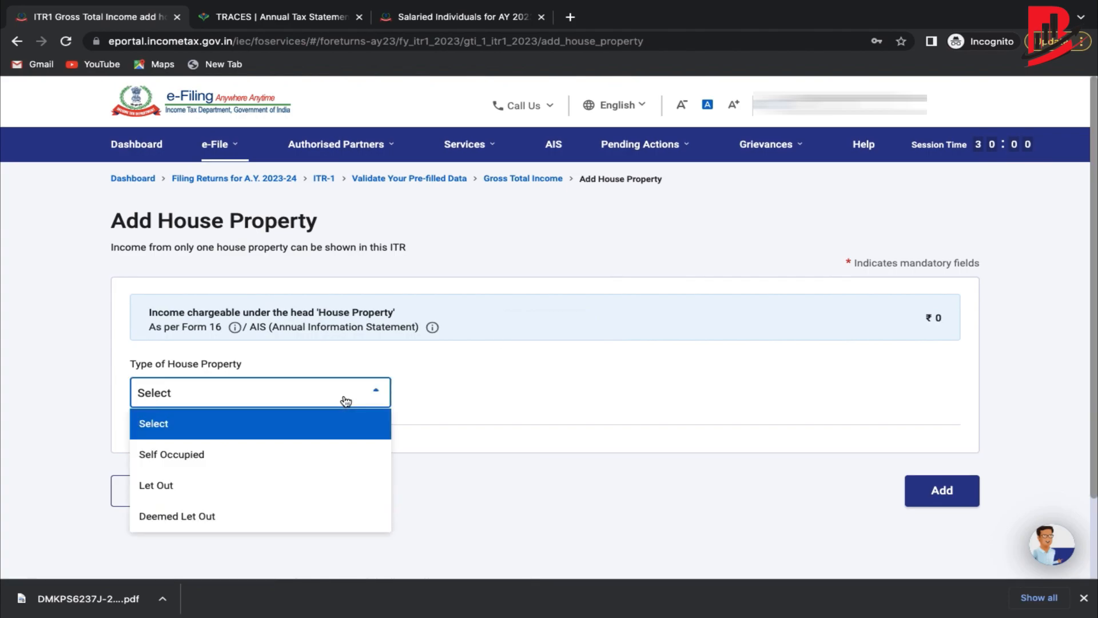
click(254, 457)
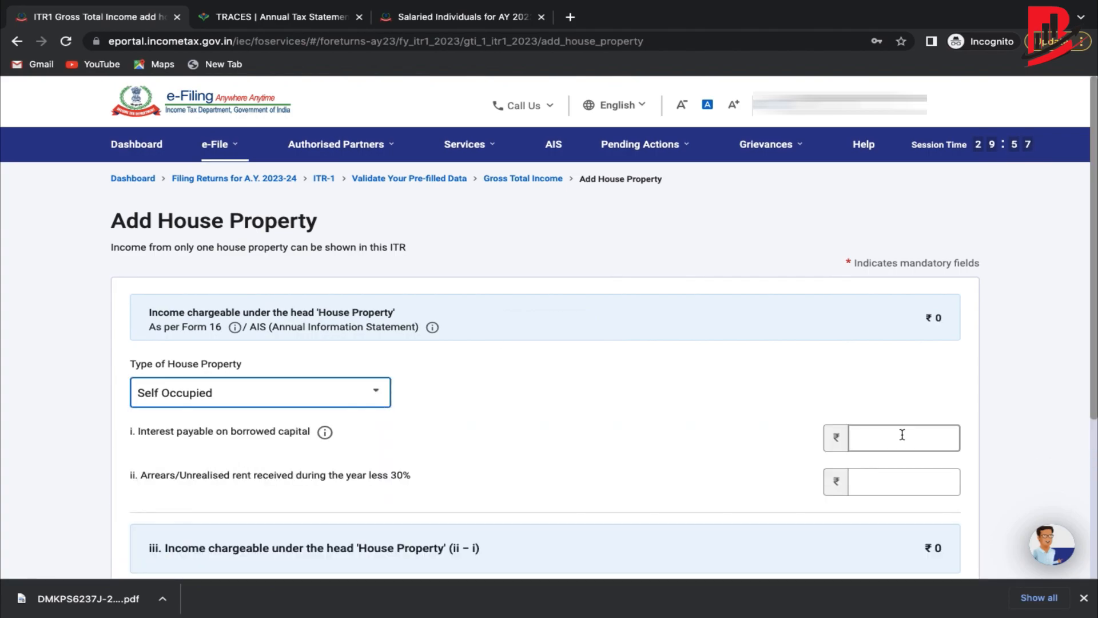
scroll(362, 343, down, 1)
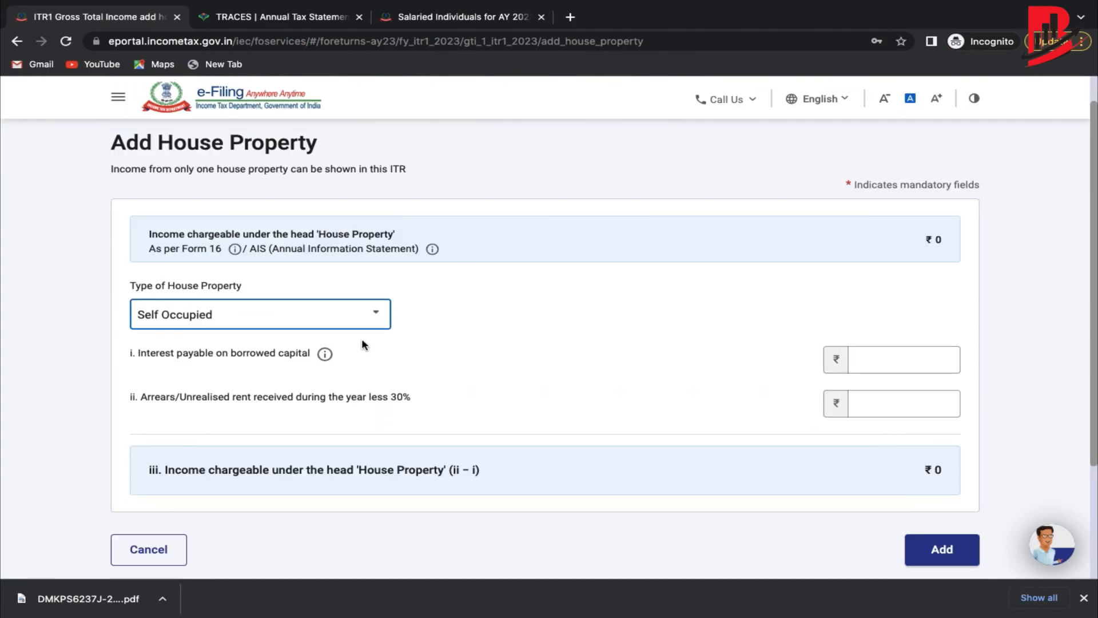
click(899, 364)
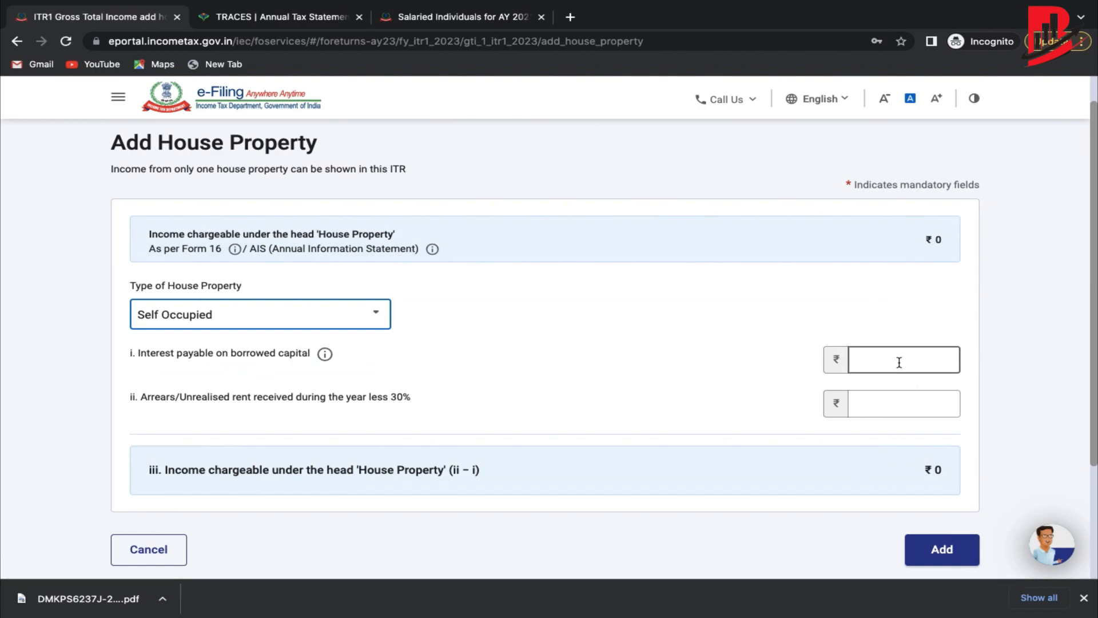
scroll(898, 363, down, 1)
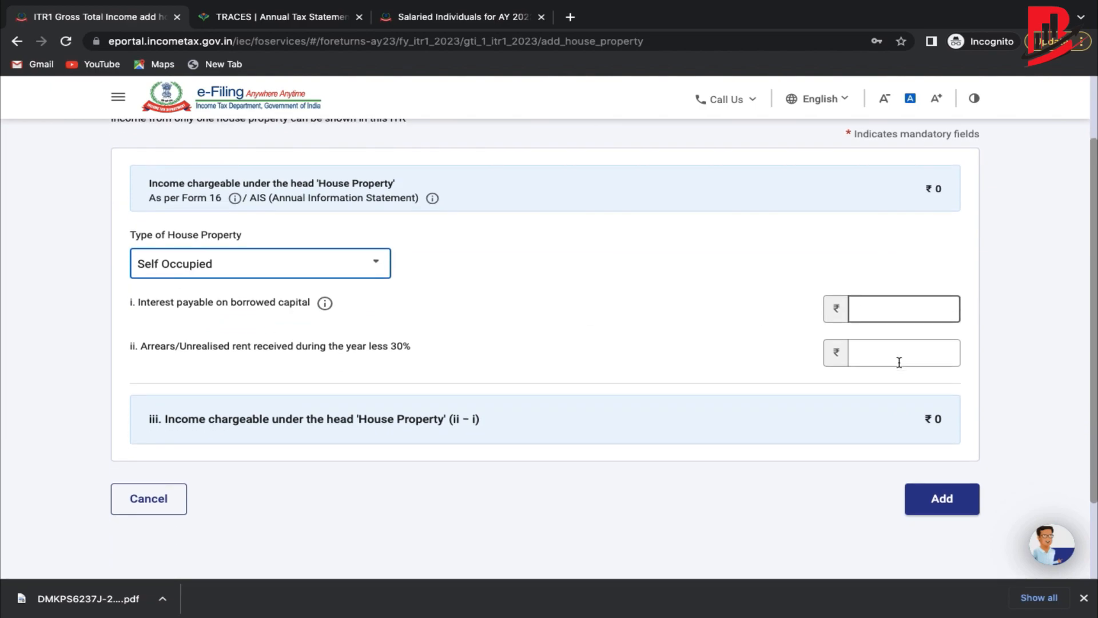
click(155, 497)
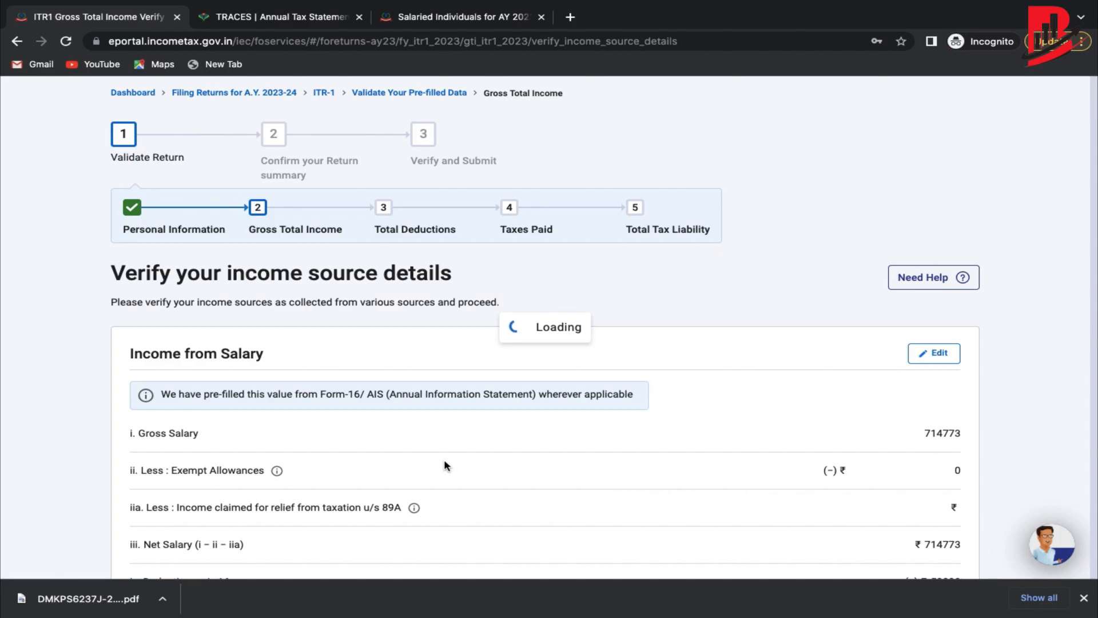
Tick dividends ₹1,673, deposit interest ₹2,809 and savings interest ₹2,395, making Gross Total Income ₹6,71,650.
scroll(662, 404, down, 6)
scroll(662, 405, up, 3)
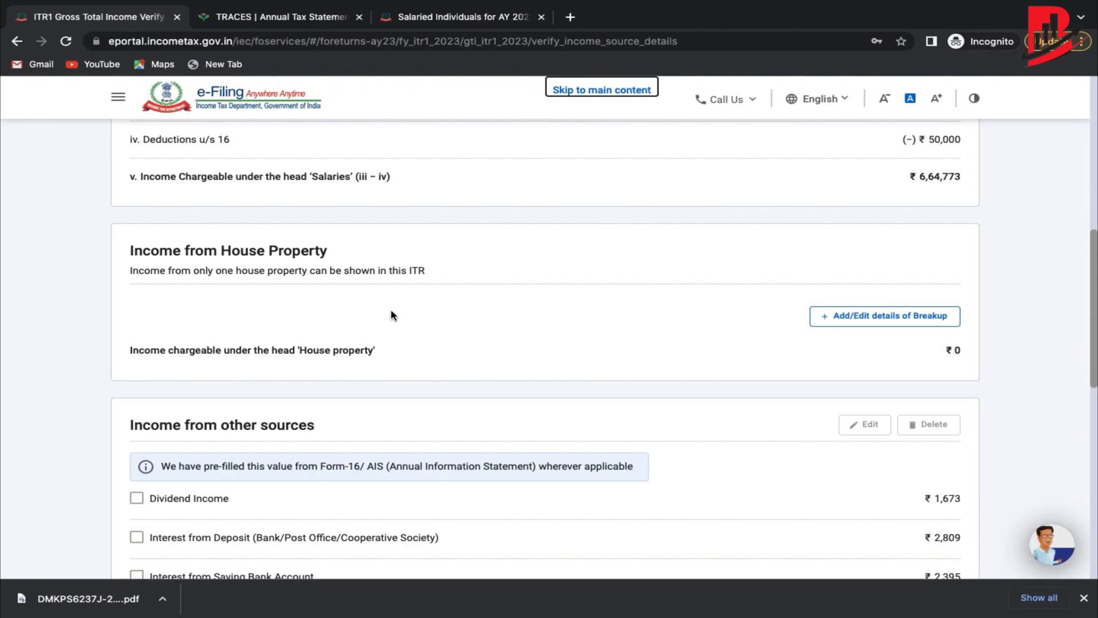
scroll(391, 311, down, 4)
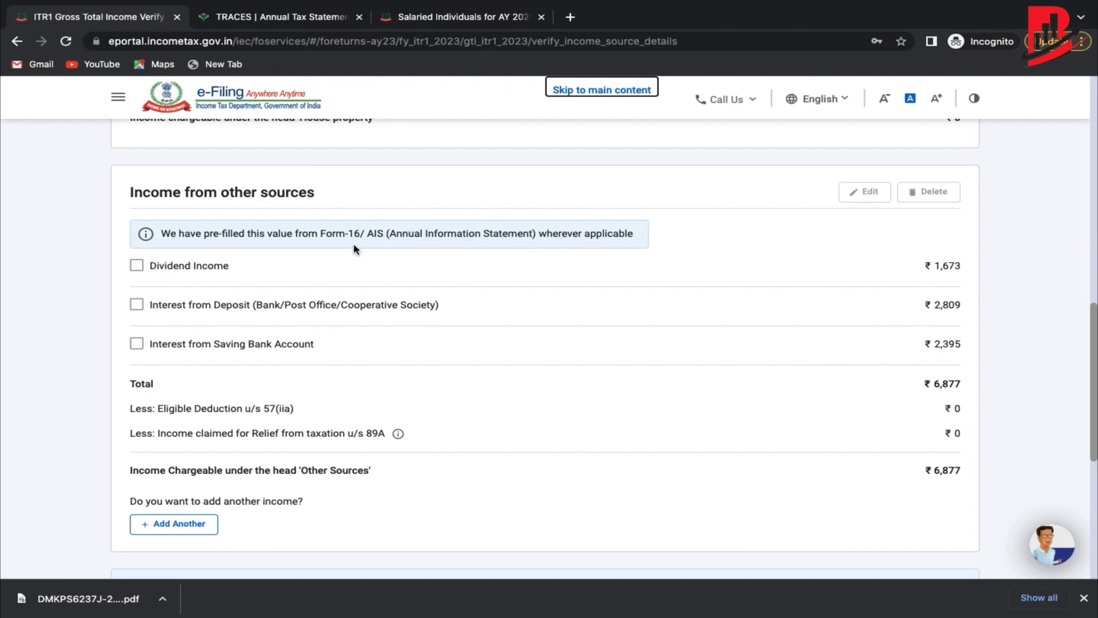
click(137, 266)
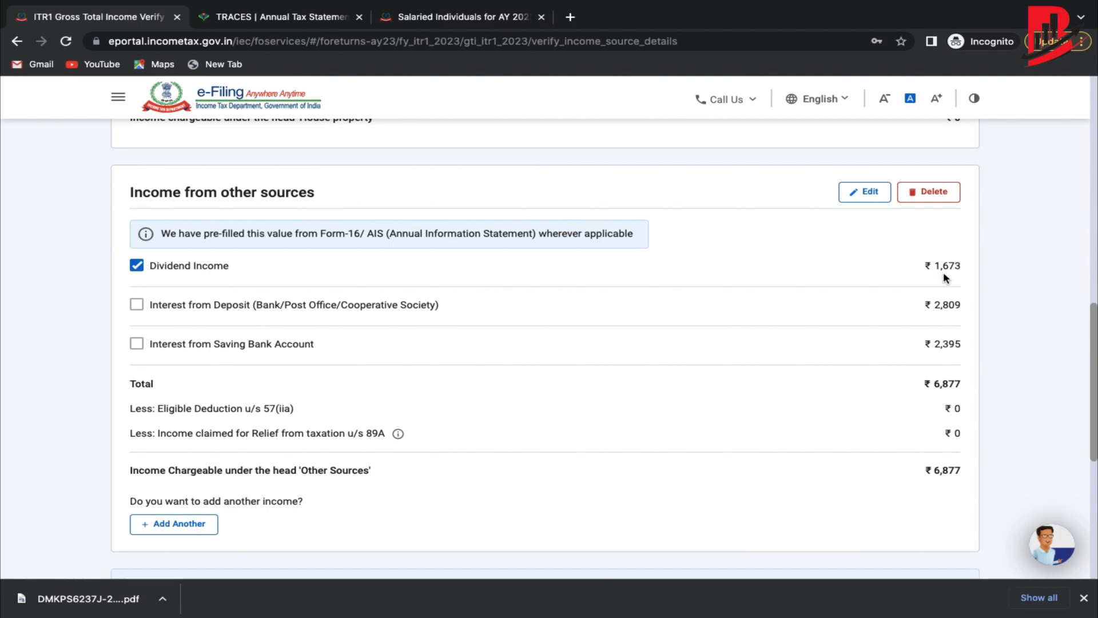
click(152, 307)
click(211, 343)
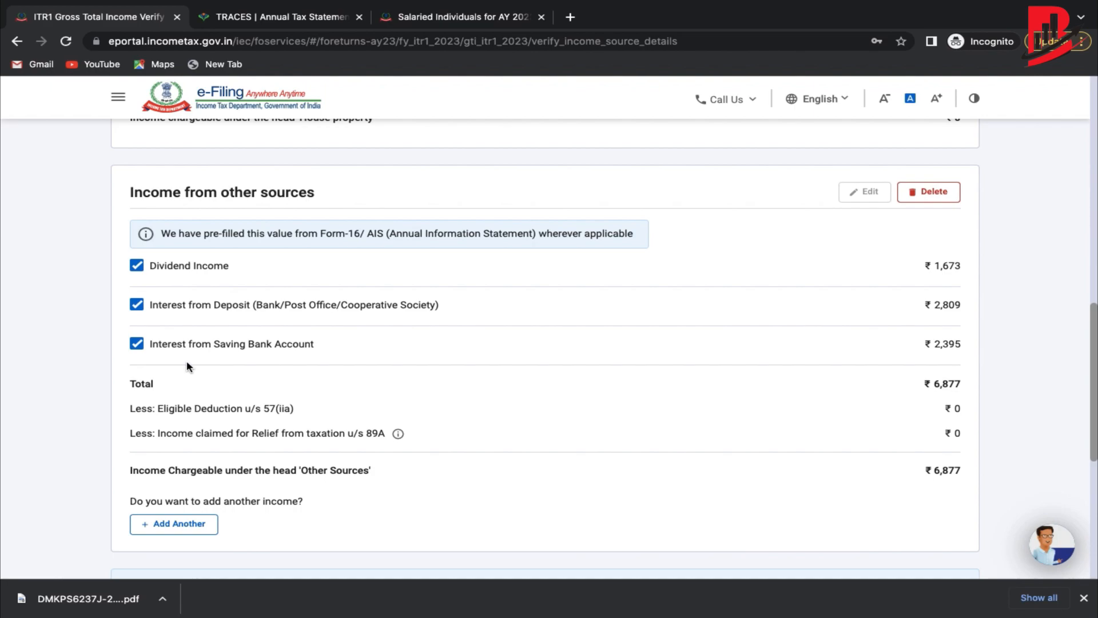
scroll(757, 327, down, 1)
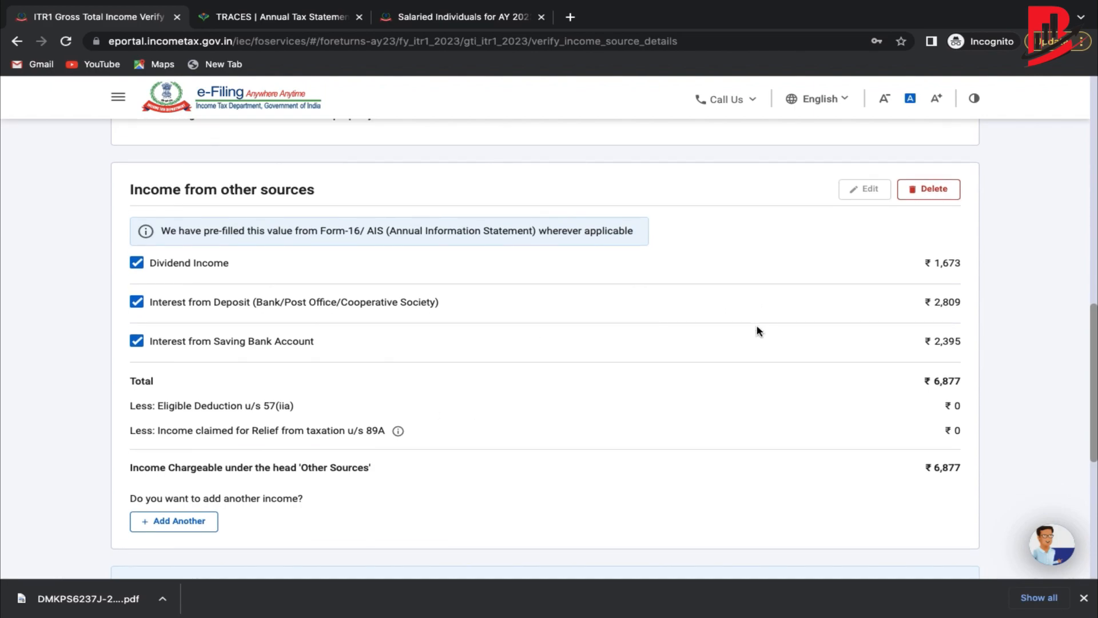
scroll(640, 472, down, 2)
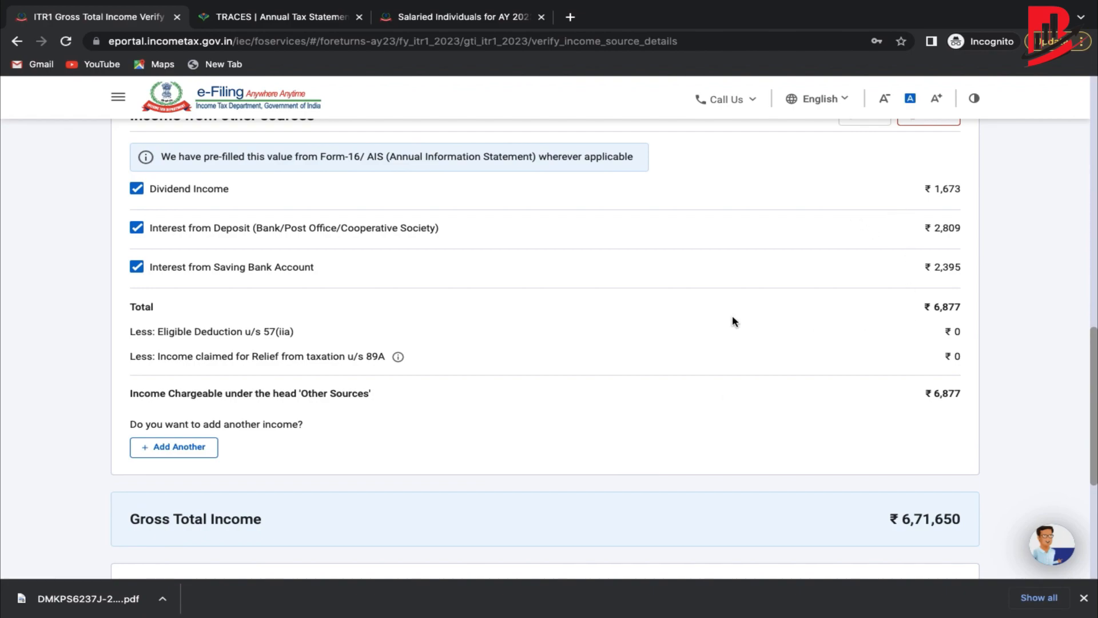
click(192, 452)
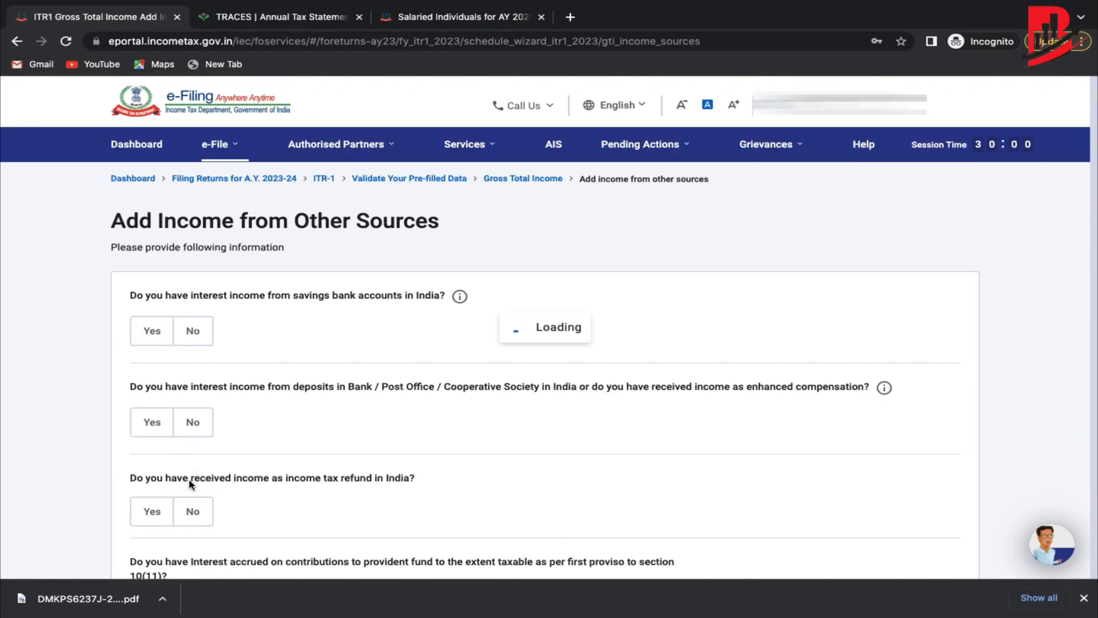
scroll(256, 436, down, 2)
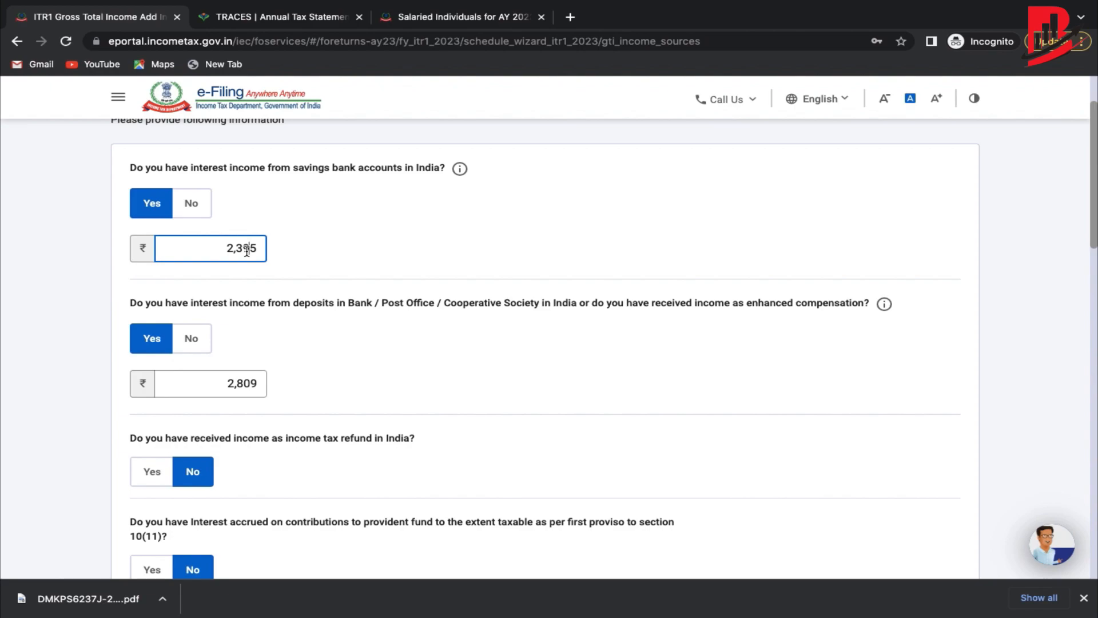
scroll(247, 250, down, 1)
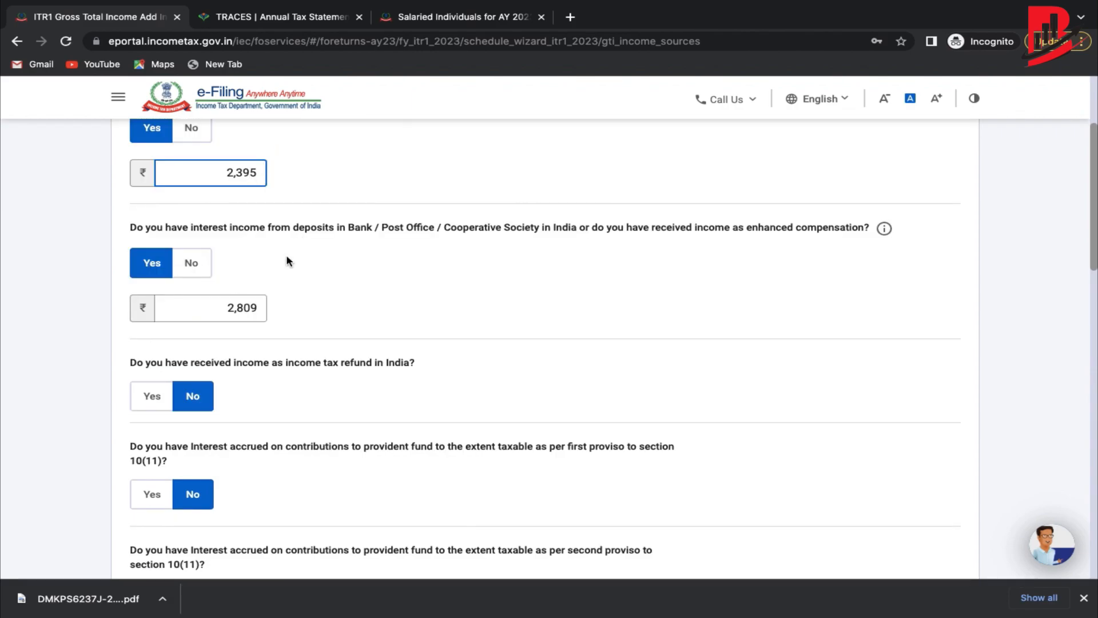
scroll(287, 265, down, 3)
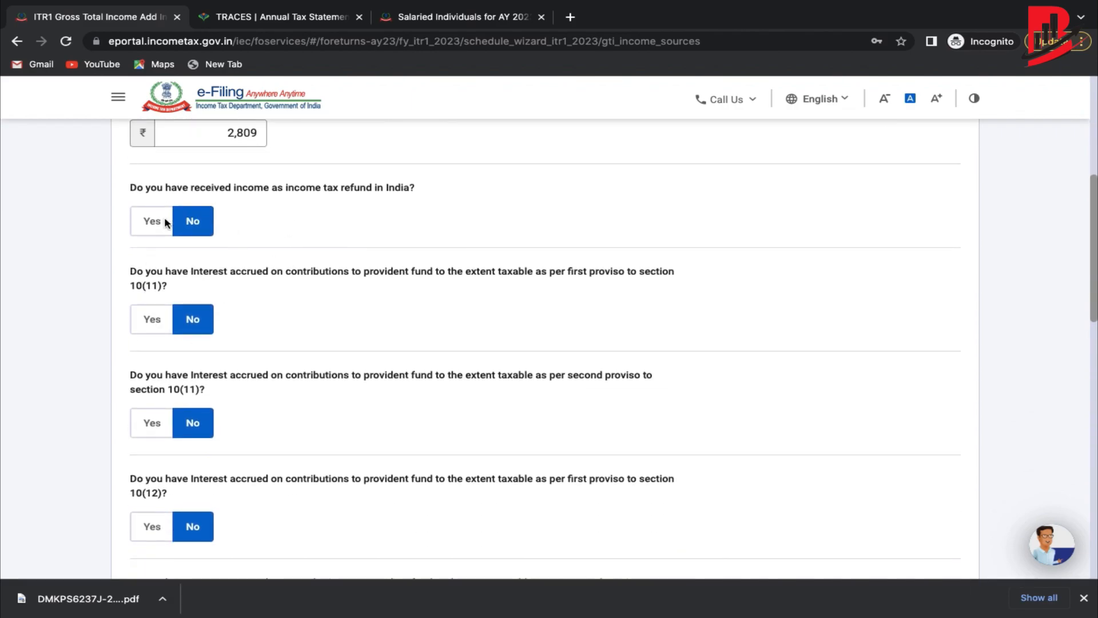
scroll(180, 420, down, 4)
scroll(180, 420, down, 7)
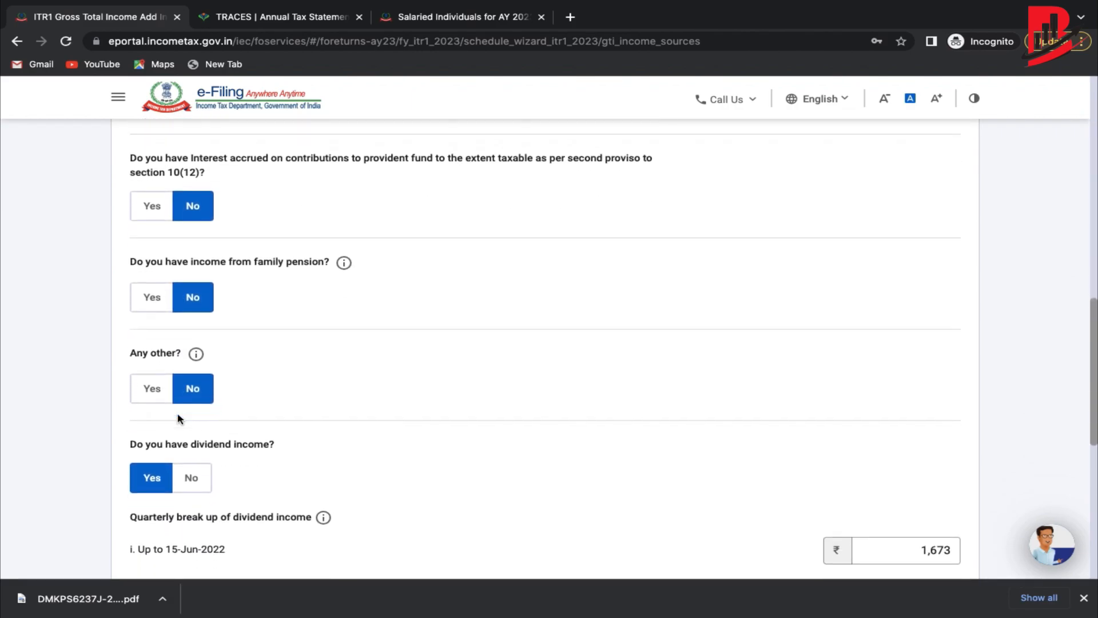
scroll(606, 273, down, 4)
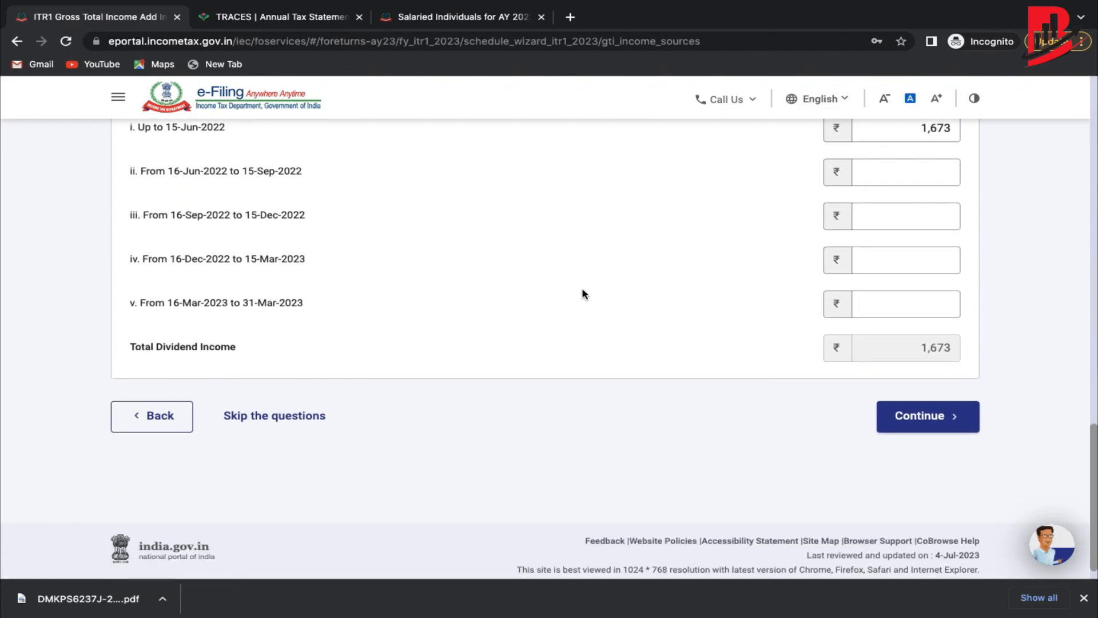
click(281, 430)
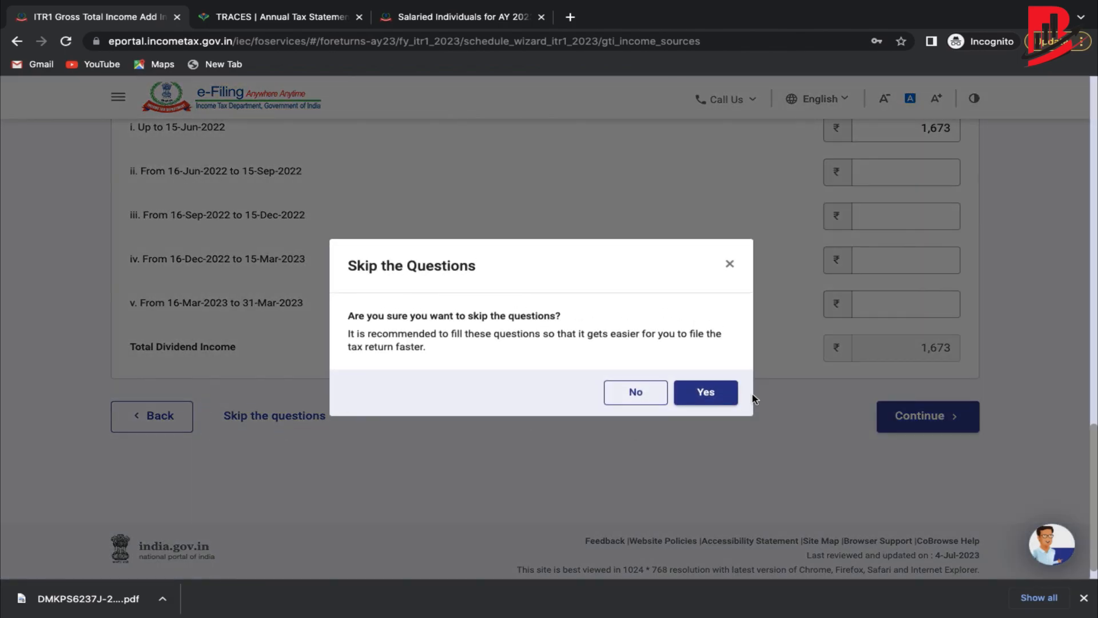
click(705, 392)
scroll(389, 366, down, 5)
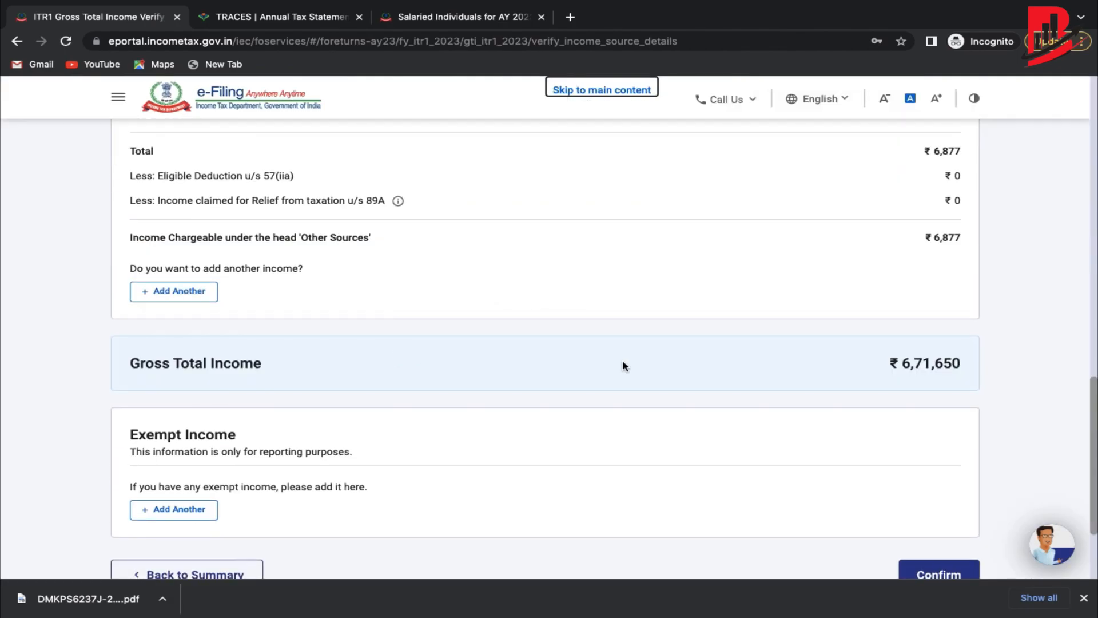
Confirm the Gross Total Income details.
scroll(623, 365, down, 3)
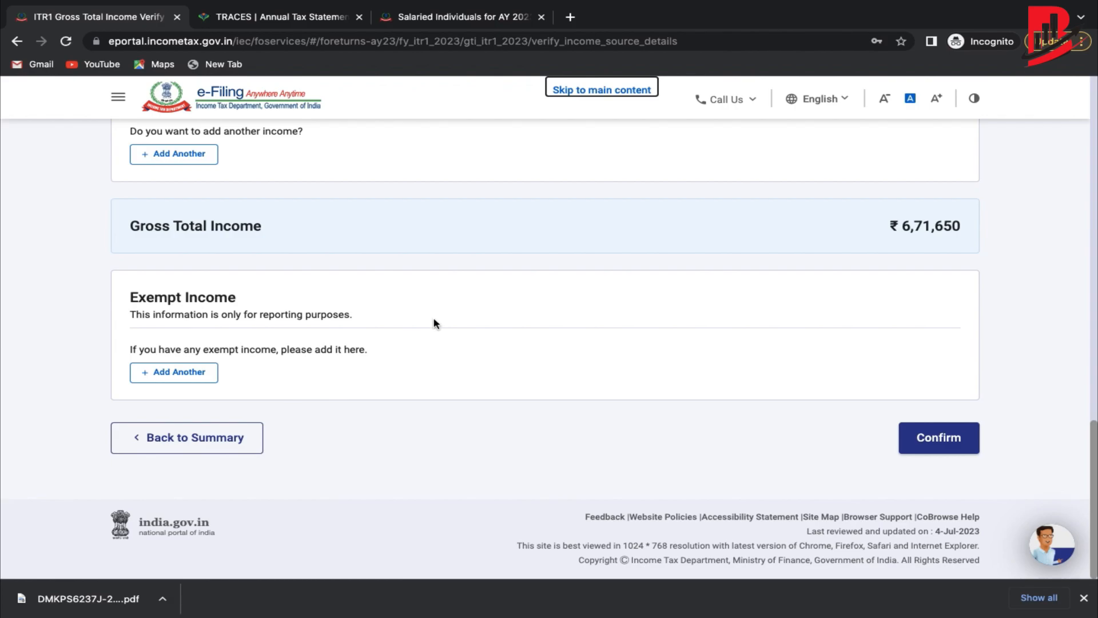
scroll(581, 363, up, 1)
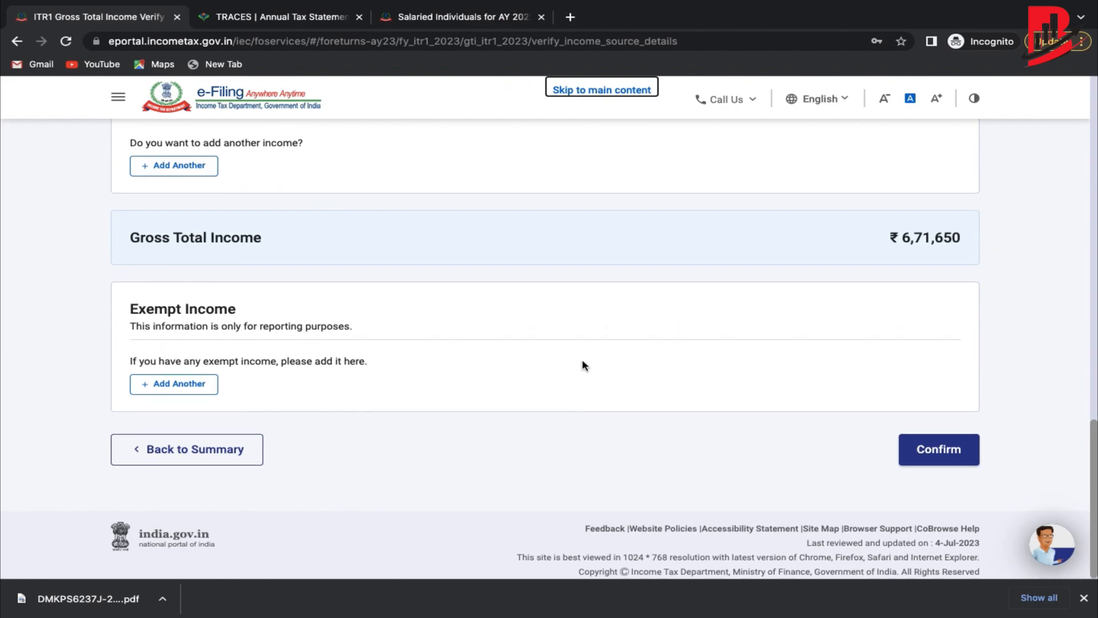
scroll(926, 424, up, 15)
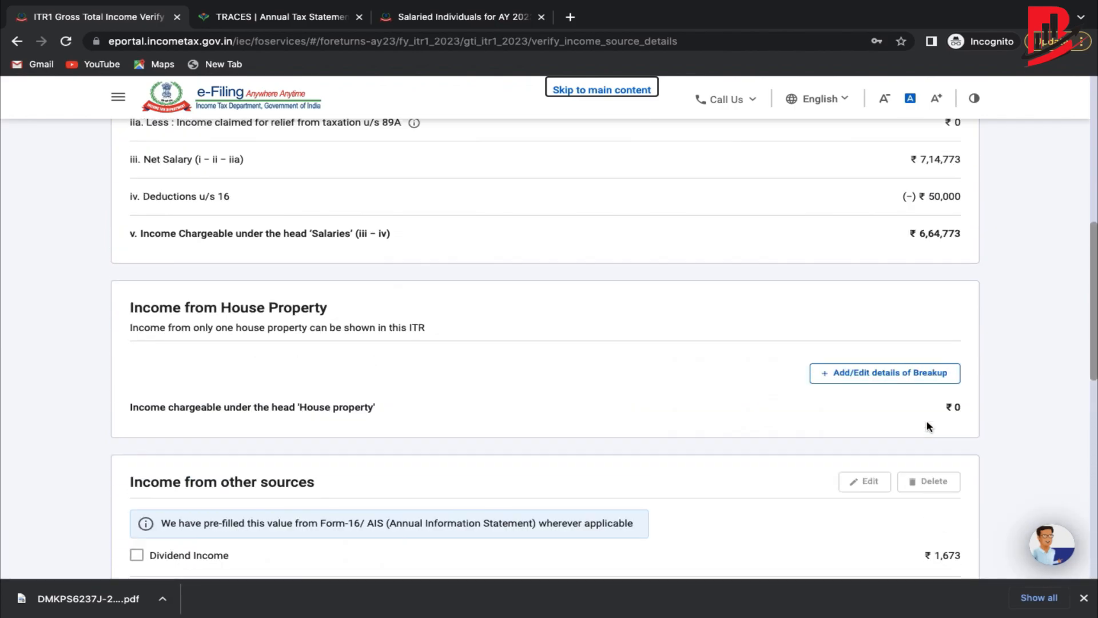
scroll(927, 426, down, 6)
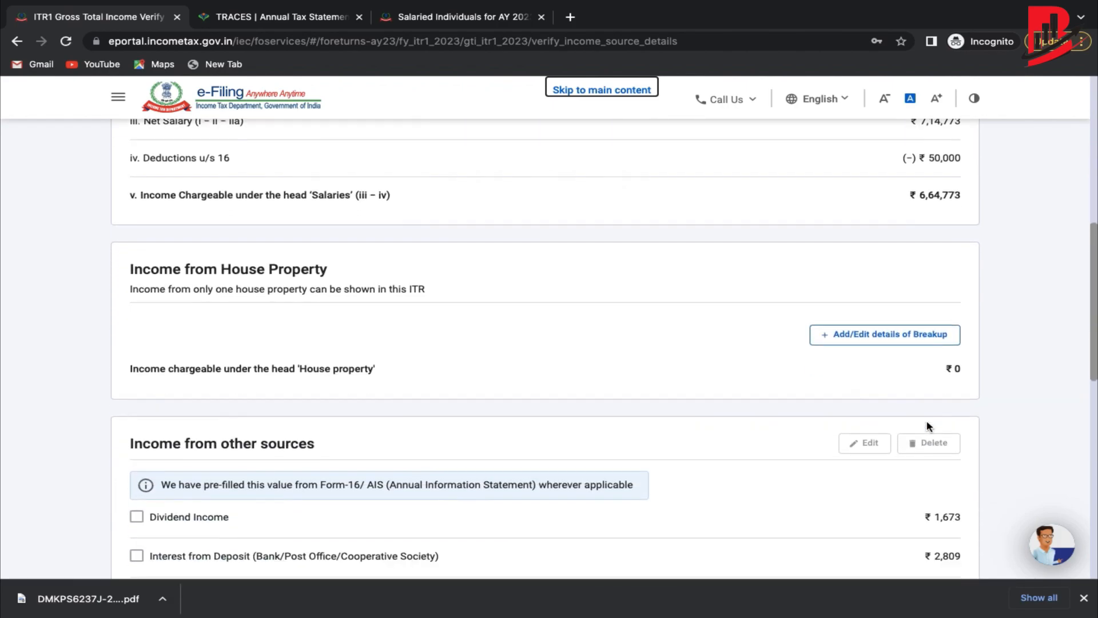
scroll(928, 426, down, 1)
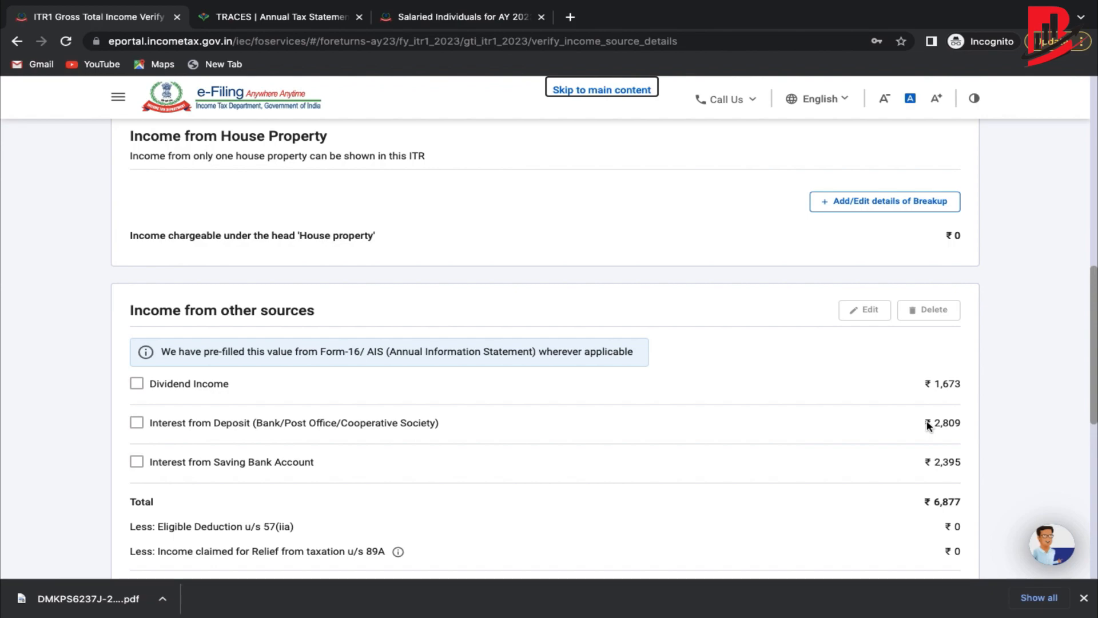
scroll(927, 424, down, 8)
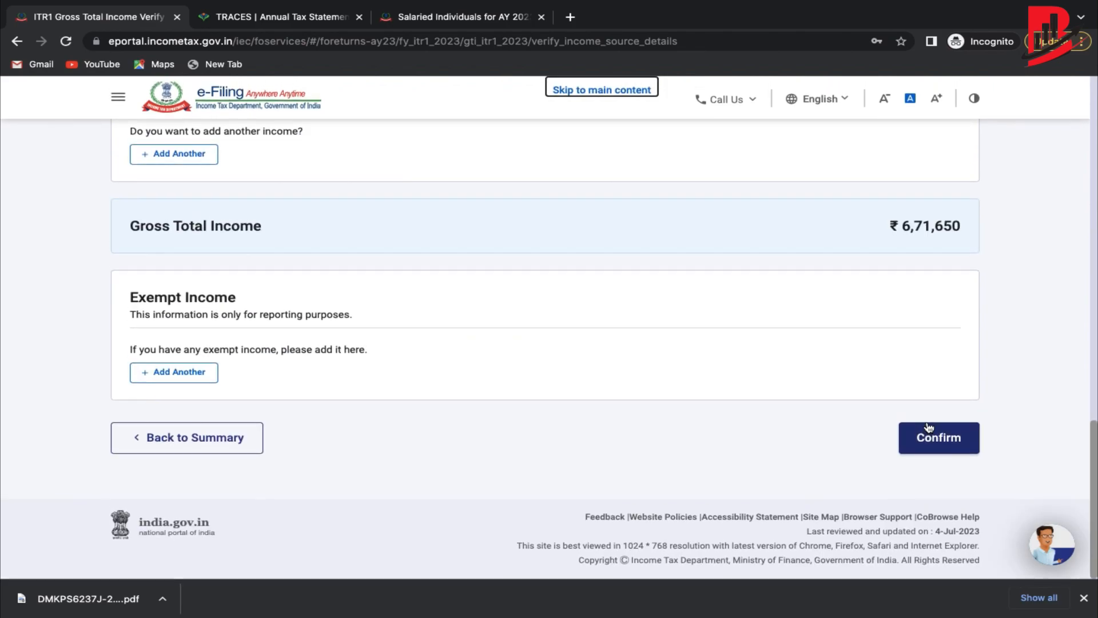
click(926, 432)
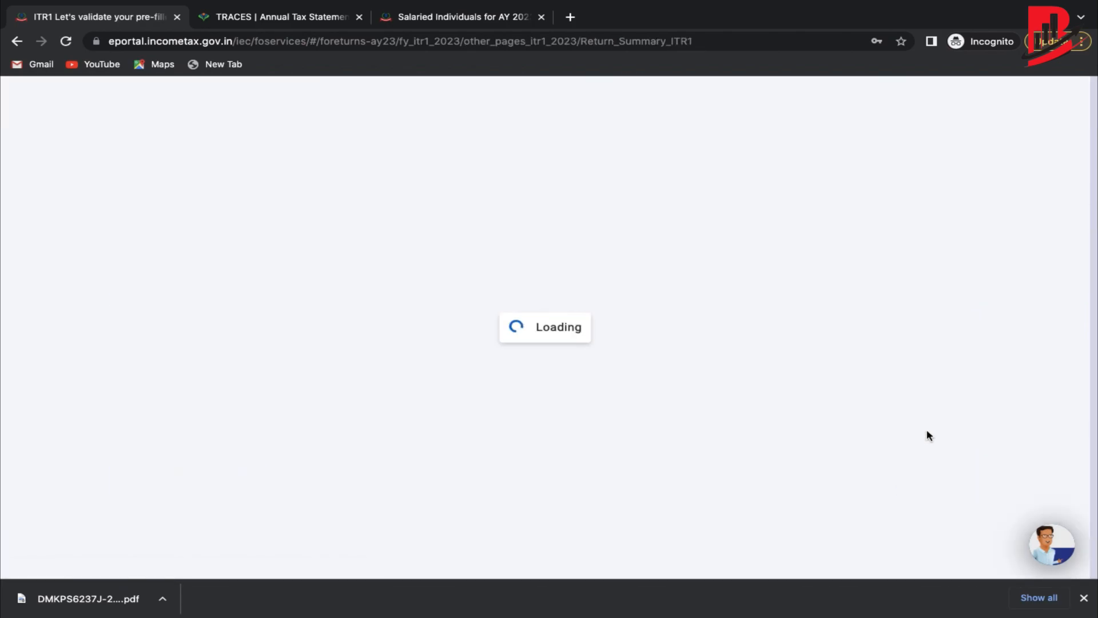
Open the Total Deductions section from the Return Summary.
scroll(633, 437, down, 4)
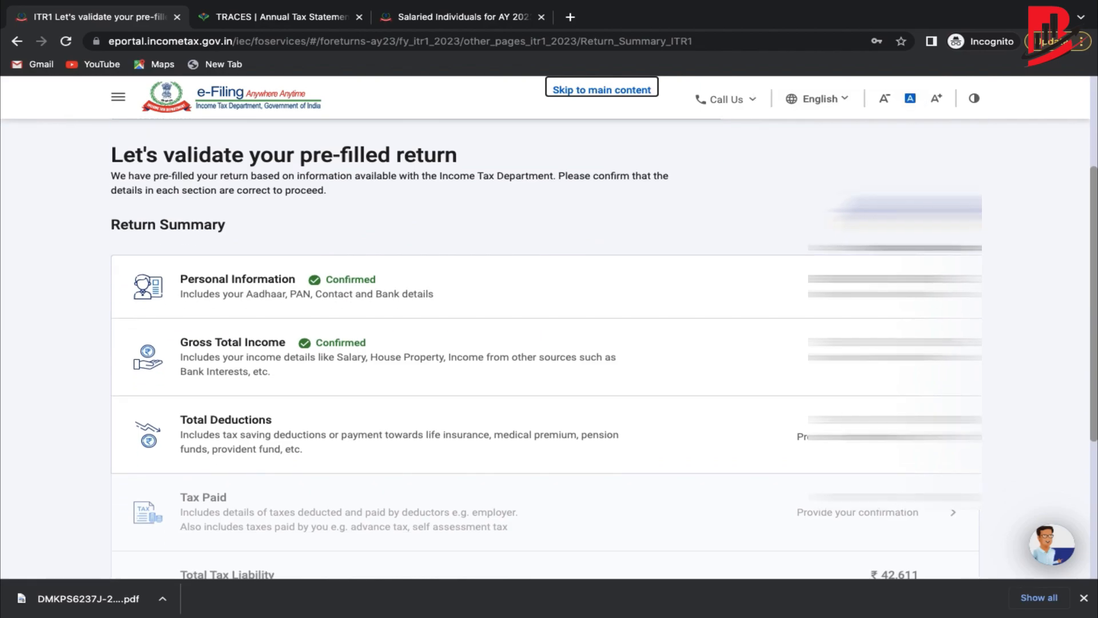
scroll(608, 437, down, 2)
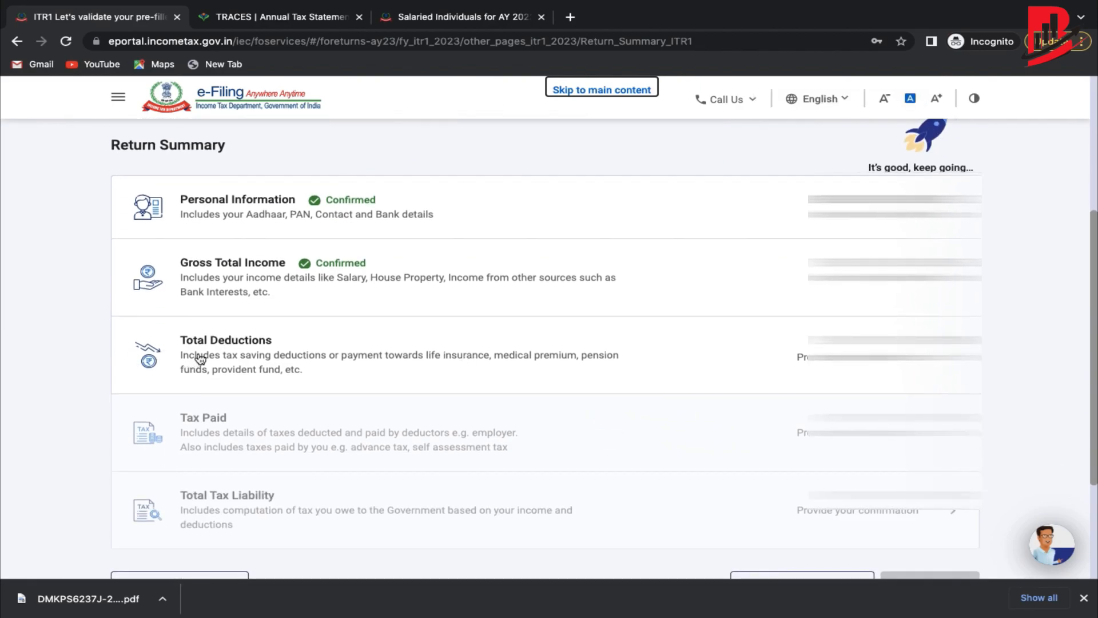
click(527, 347)
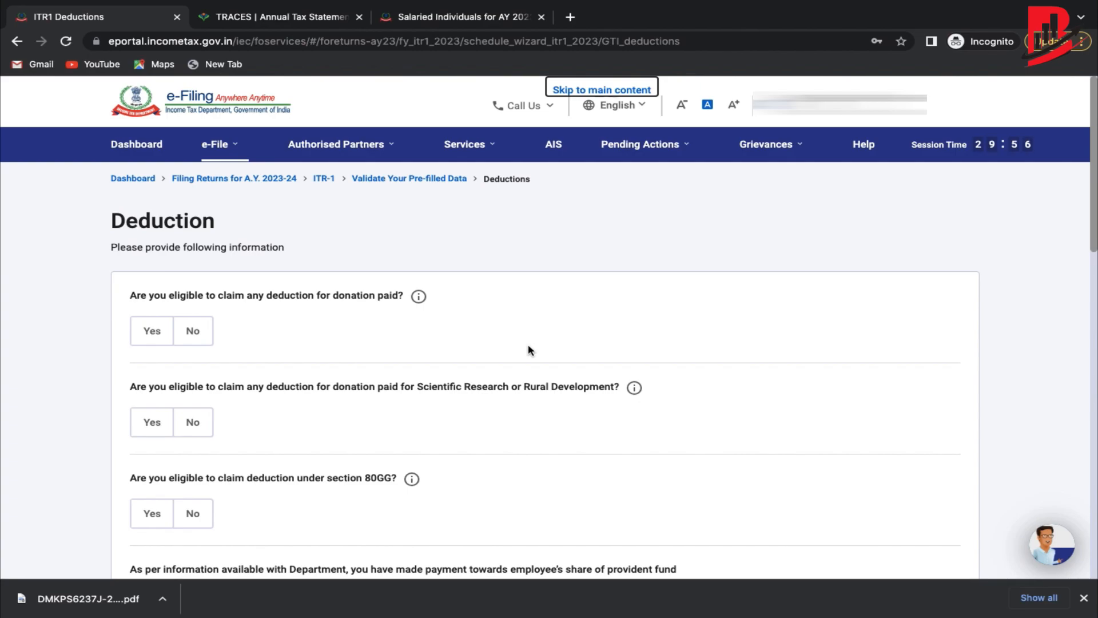
Answer the first deduction question, opting to claim the 80TTA savings interest deduction.
scroll(527, 344, down, 2)
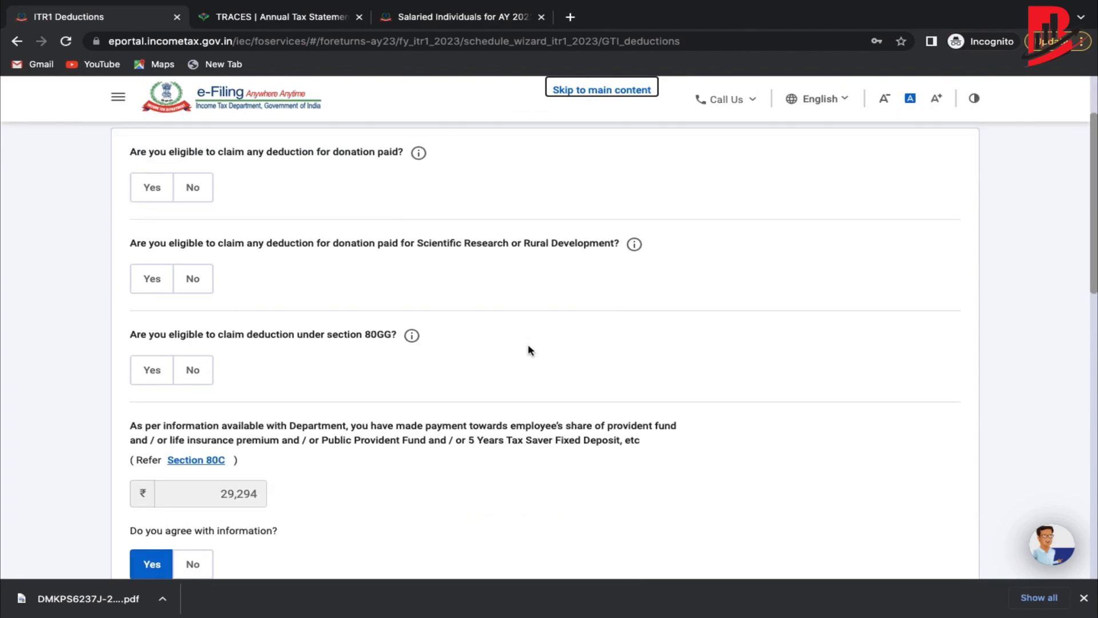
scroll(286, 145, up, 1)
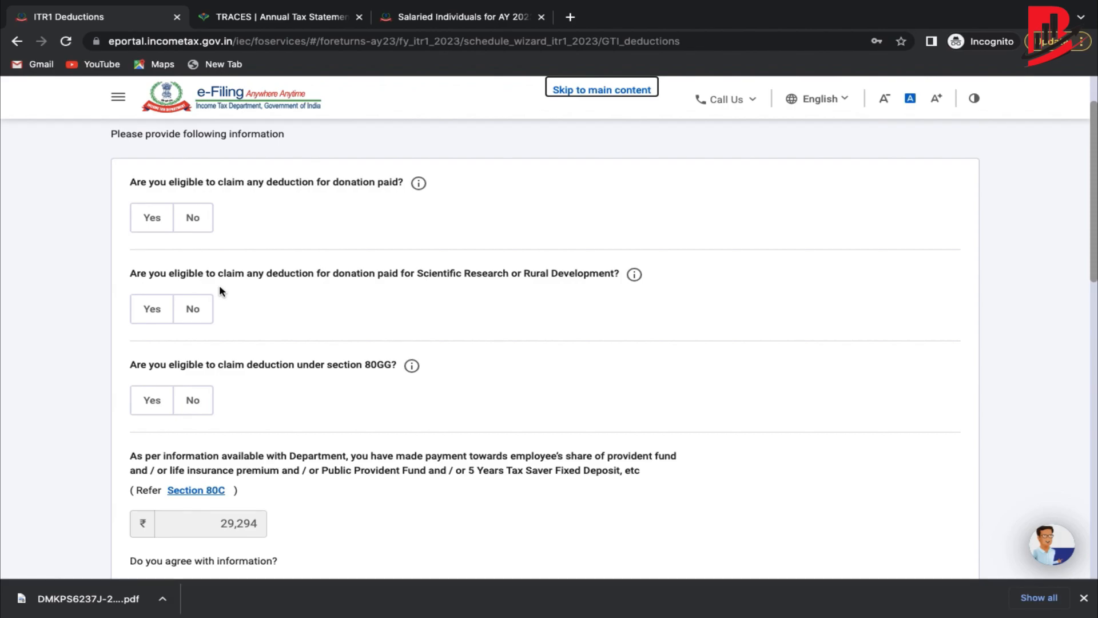
scroll(219, 291, down, 1)
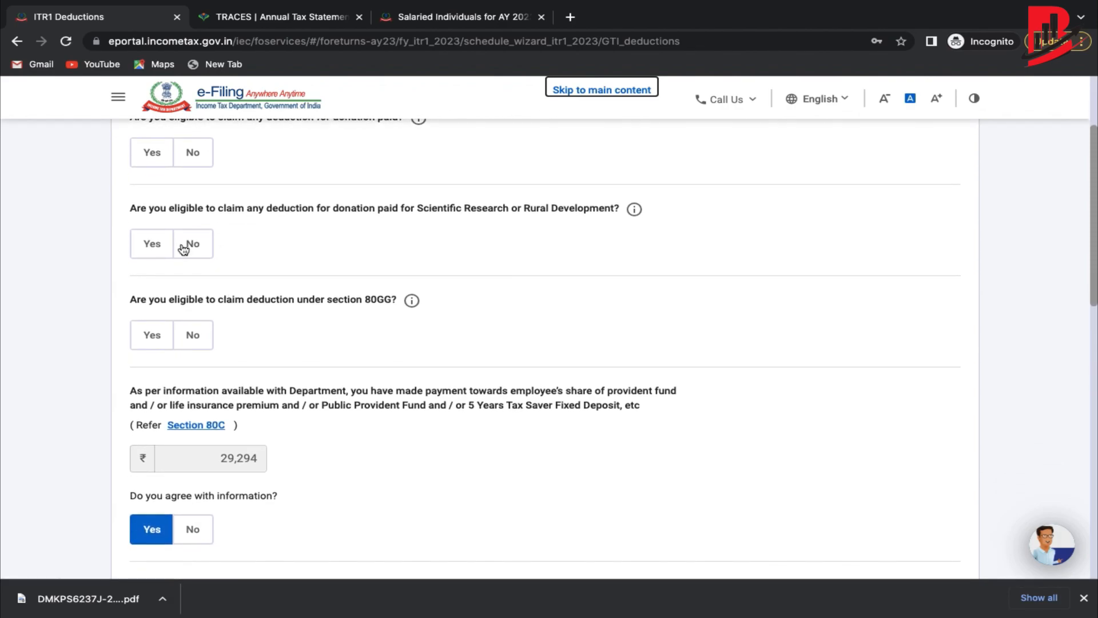
scroll(147, 312, down, 6)
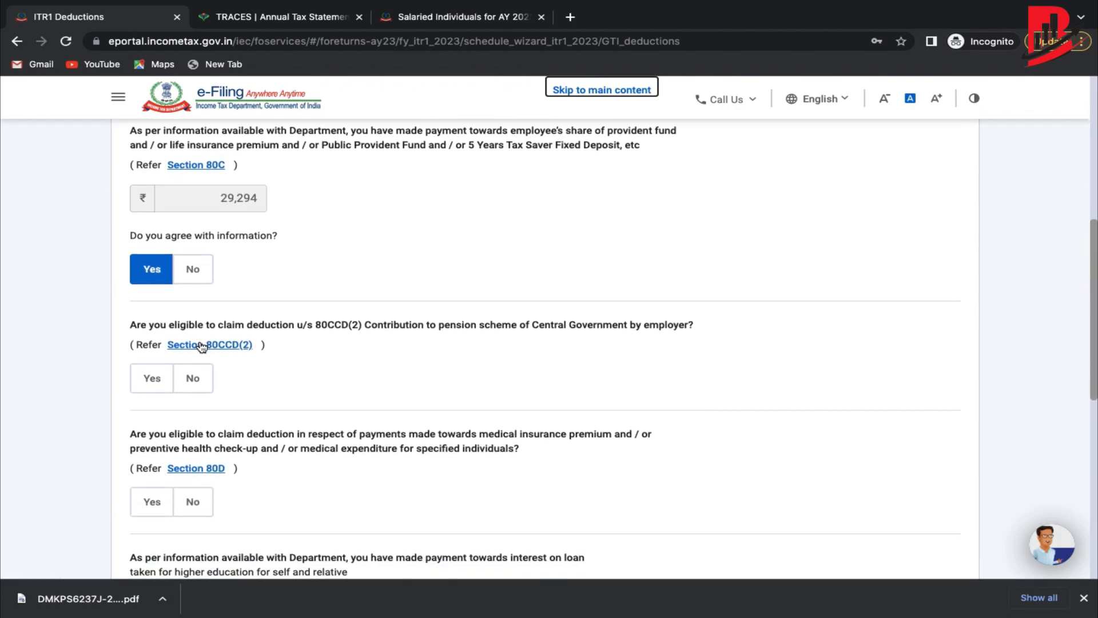
scroll(200, 344, down, 2)
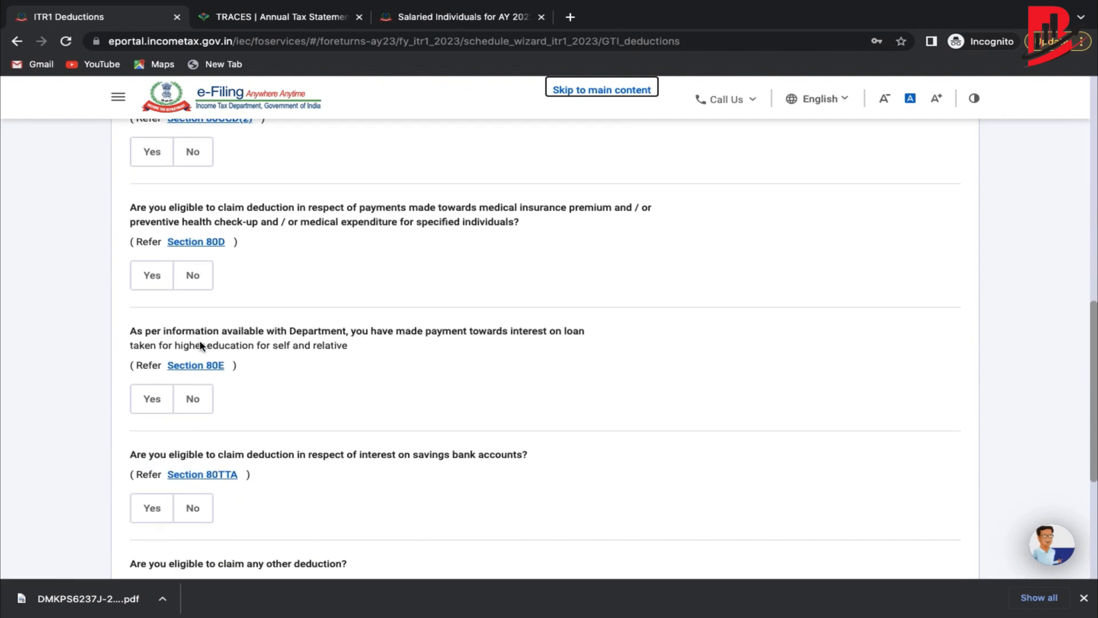
scroll(201, 344, down, 1)
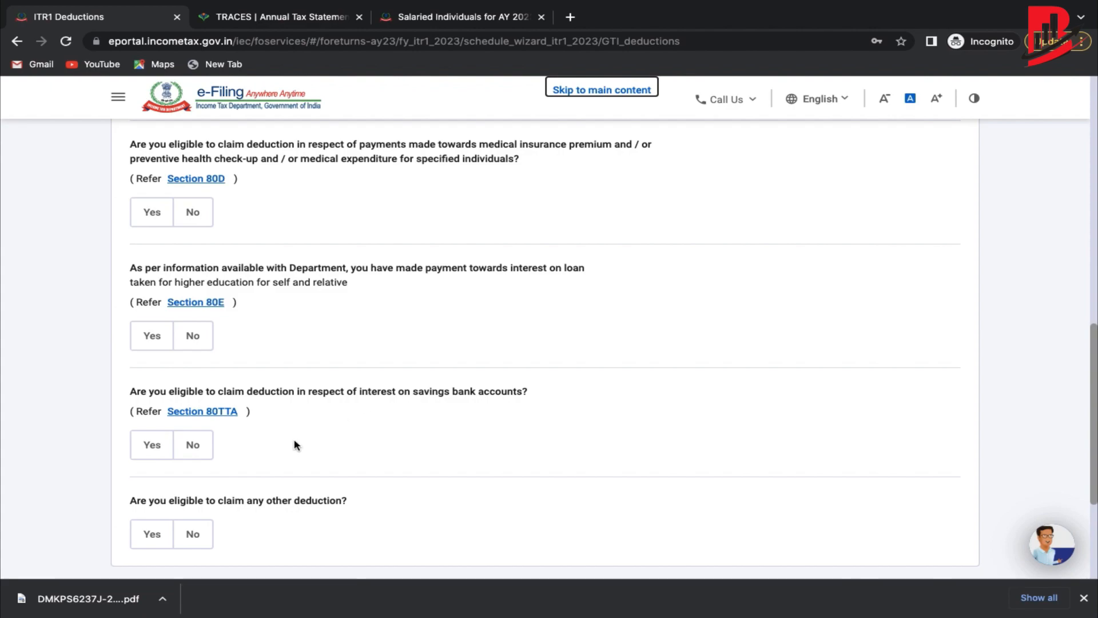
click(148, 447)
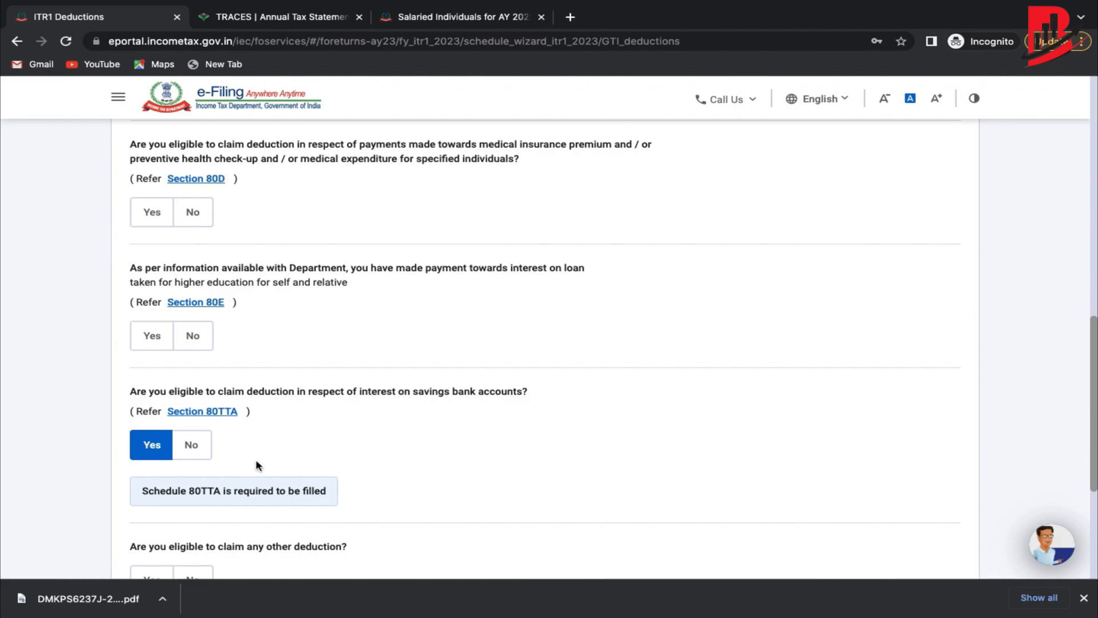
Answer No to the donation, 80GG and 80CCD(2) deductions, then switch to the Salaried Individuals guide.
scroll(255, 461, down, 3)
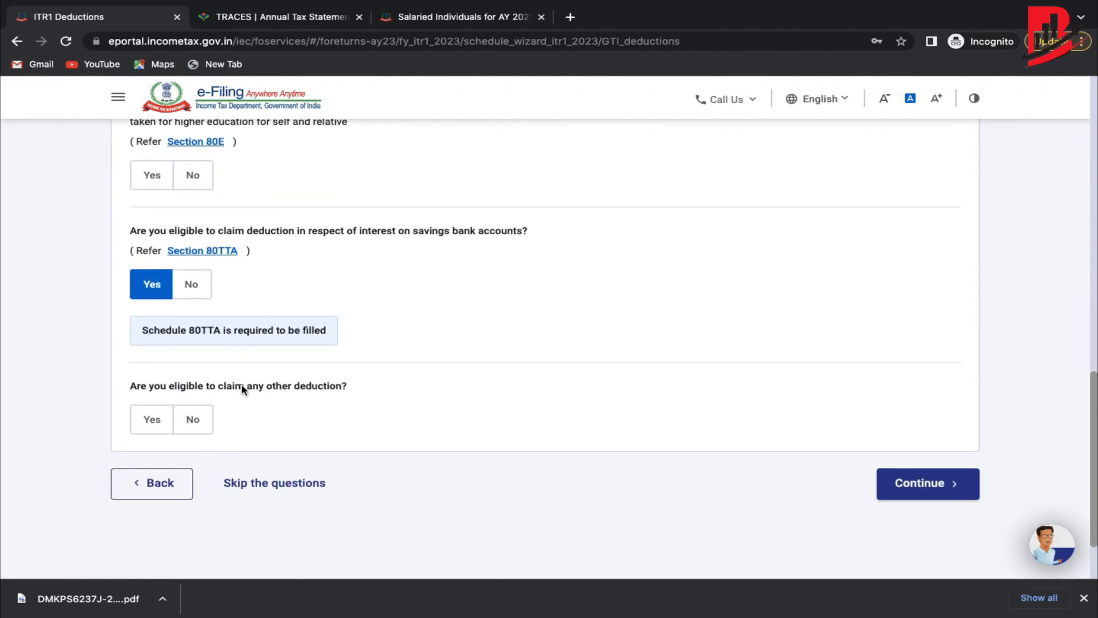
scroll(308, 360, up, 12)
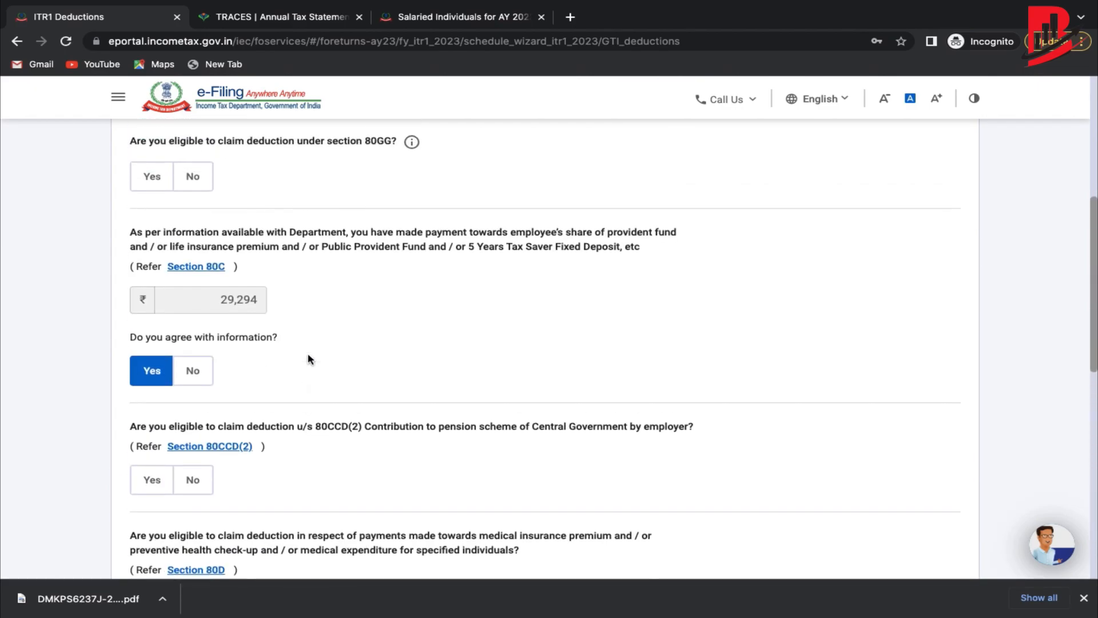
scroll(309, 359, up, 3)
scroll(309, 359, down, 13)
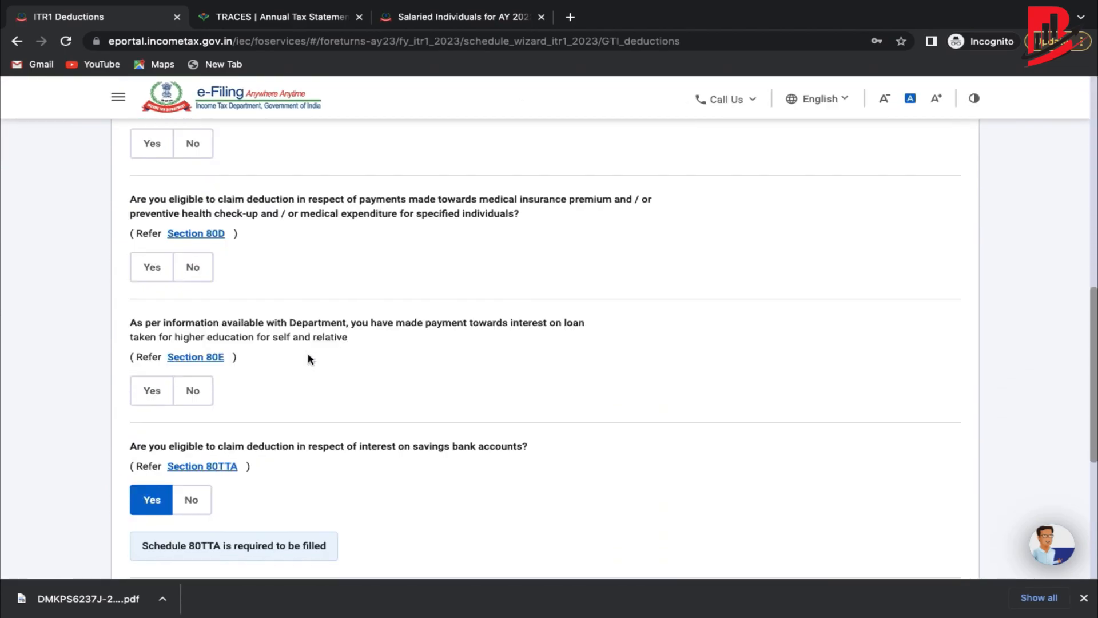
scroll(309, 359, down, 2)
scroll(309, 359, up, 15)
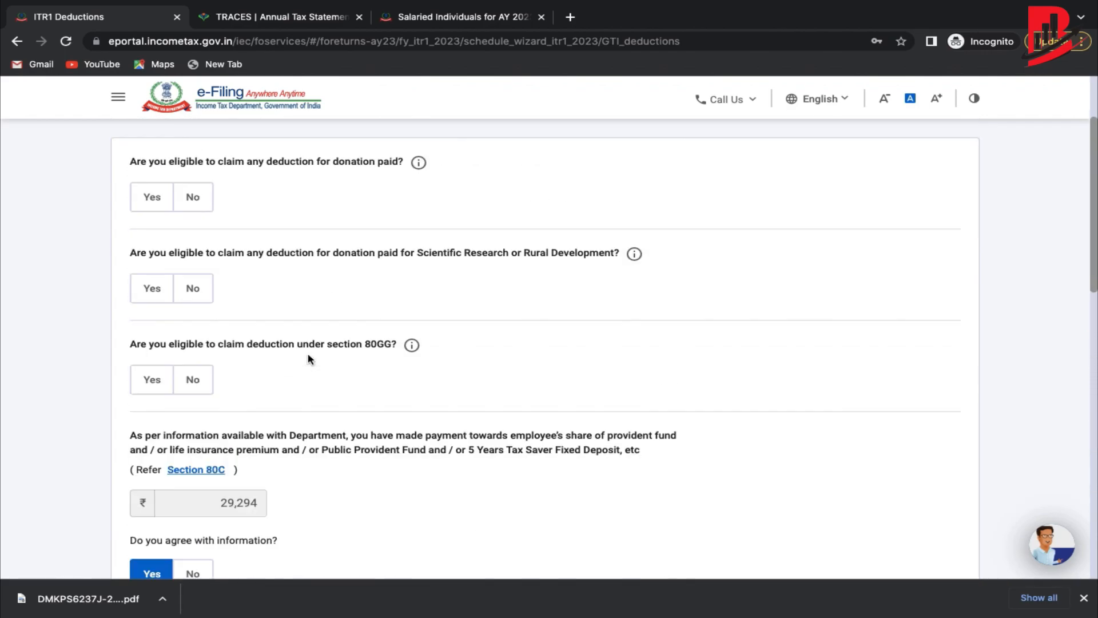
click(193, 330)
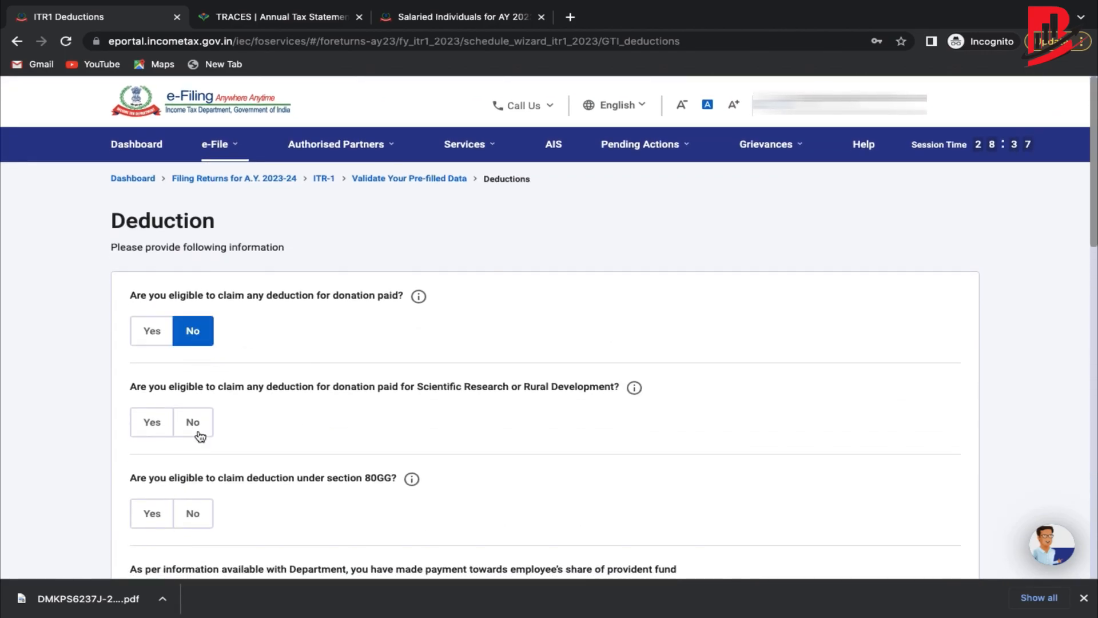
scroll(197, 430, down, 3)
click(191, 361)
scroll(191, 361, down, 5)
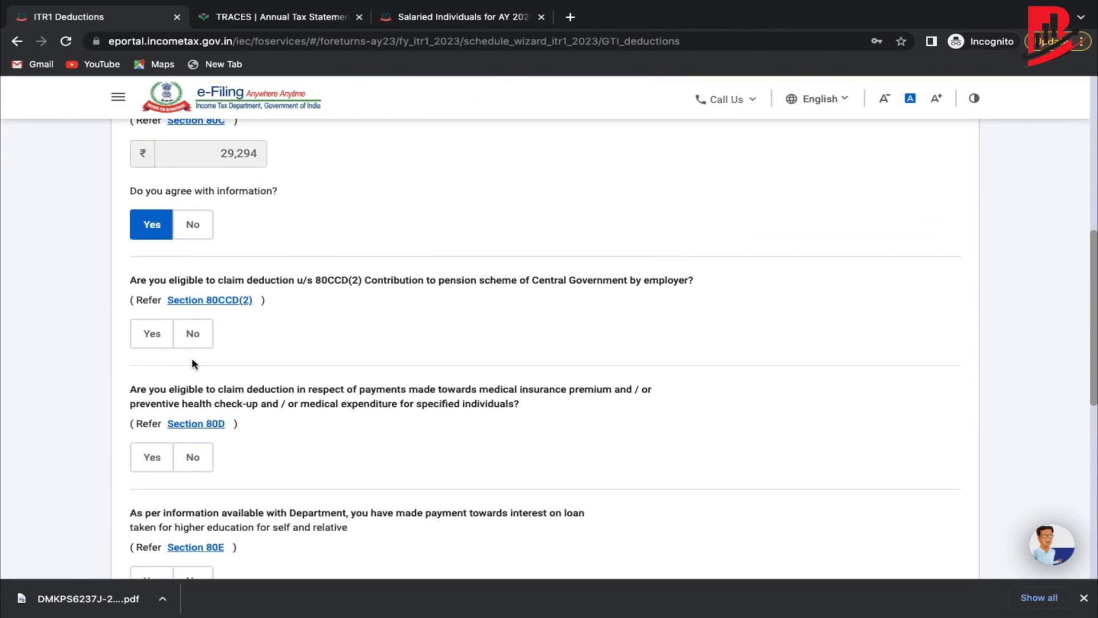
click(193, 332)
scroll(194, 330, up, 3)
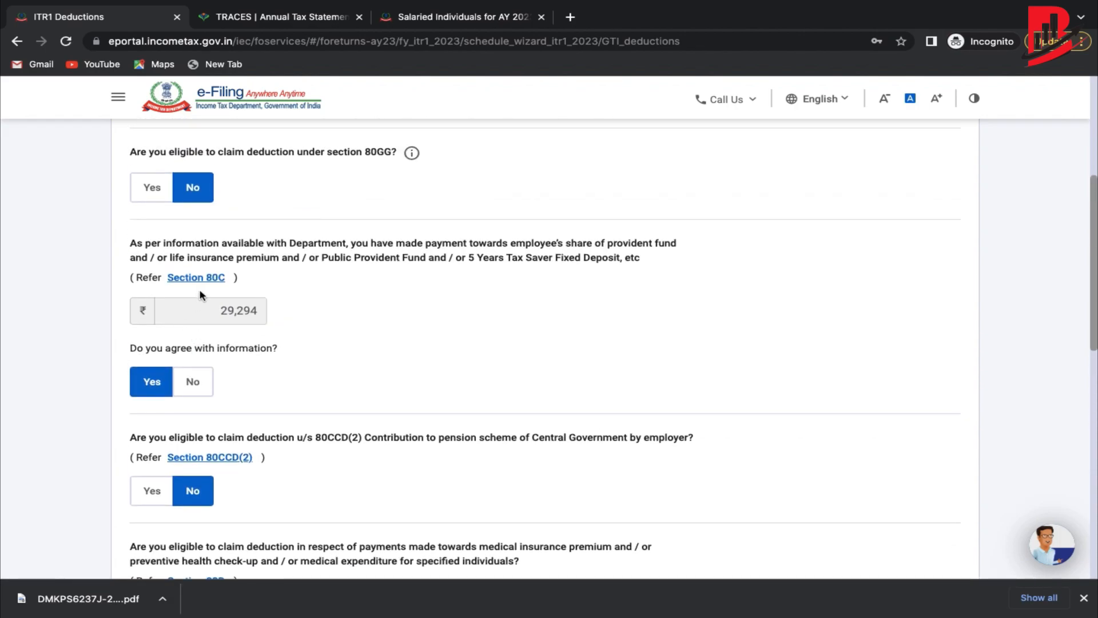
click(415, 17)
Highlight the Section 80C eligible payments in the guide and return to the ITR1 Deductions tab.
scroll(416, 275, down, 15)
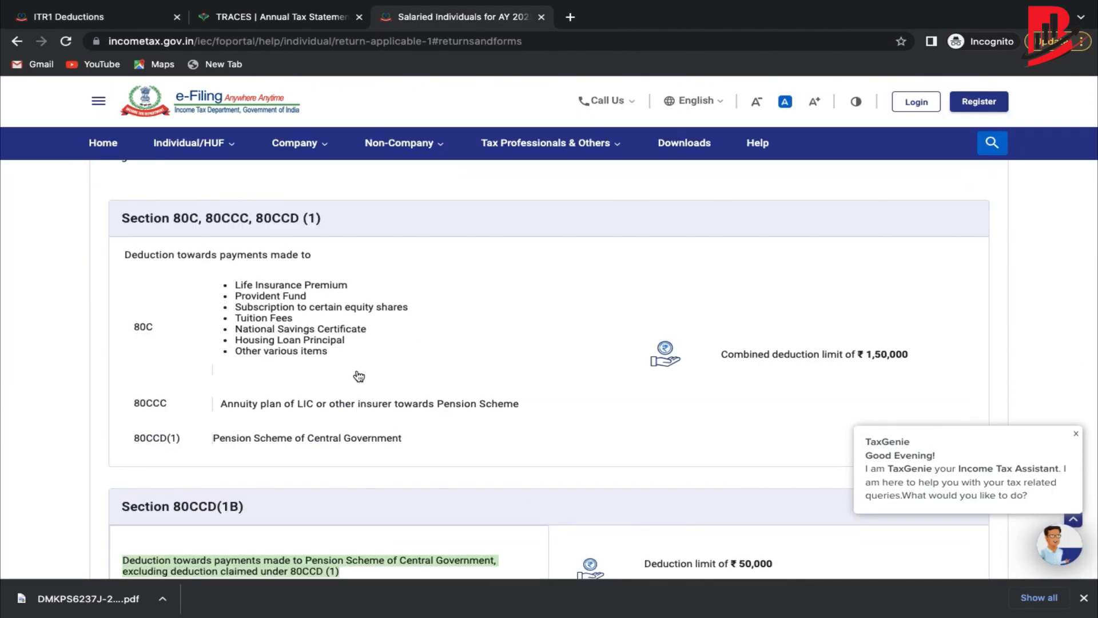
drag(355, 373, 232, 285)
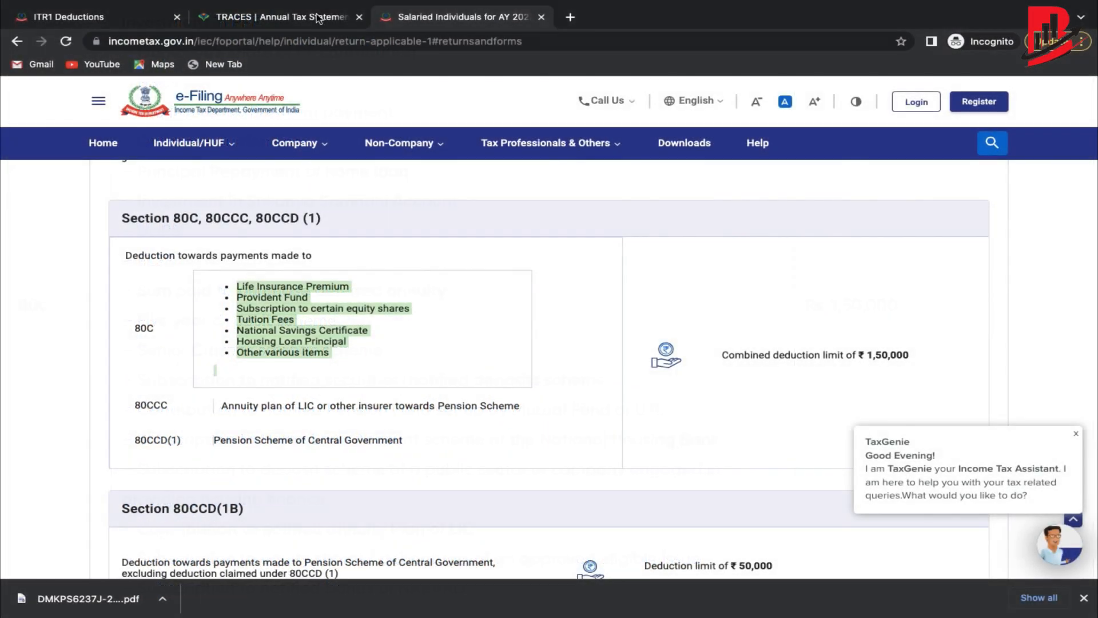
click(115, 23)
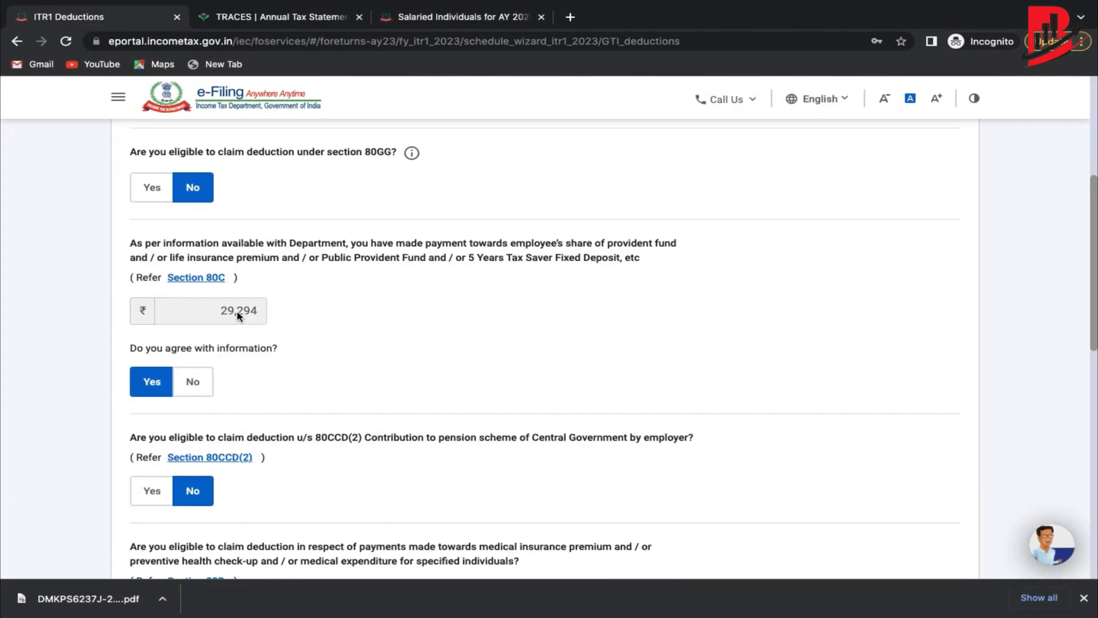
Answer No to the 80D and 80E deductions and continue to Verify your deductions.
scroll(275, 366, down, 4)
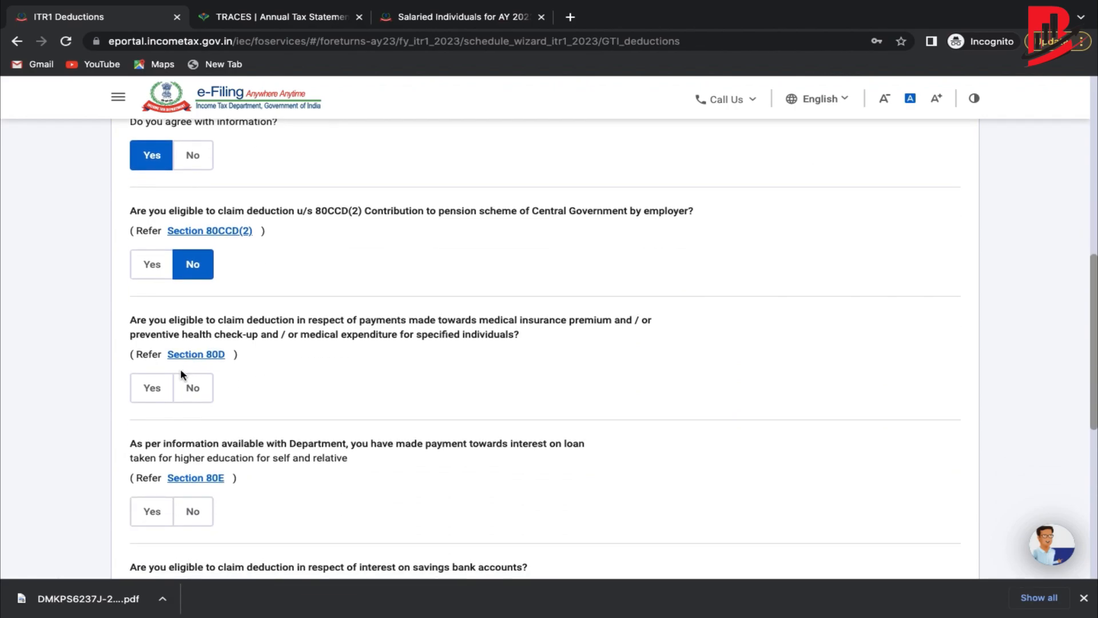
click(195, 384)
scroll(194, 385, down, 2)
click(191, 380)
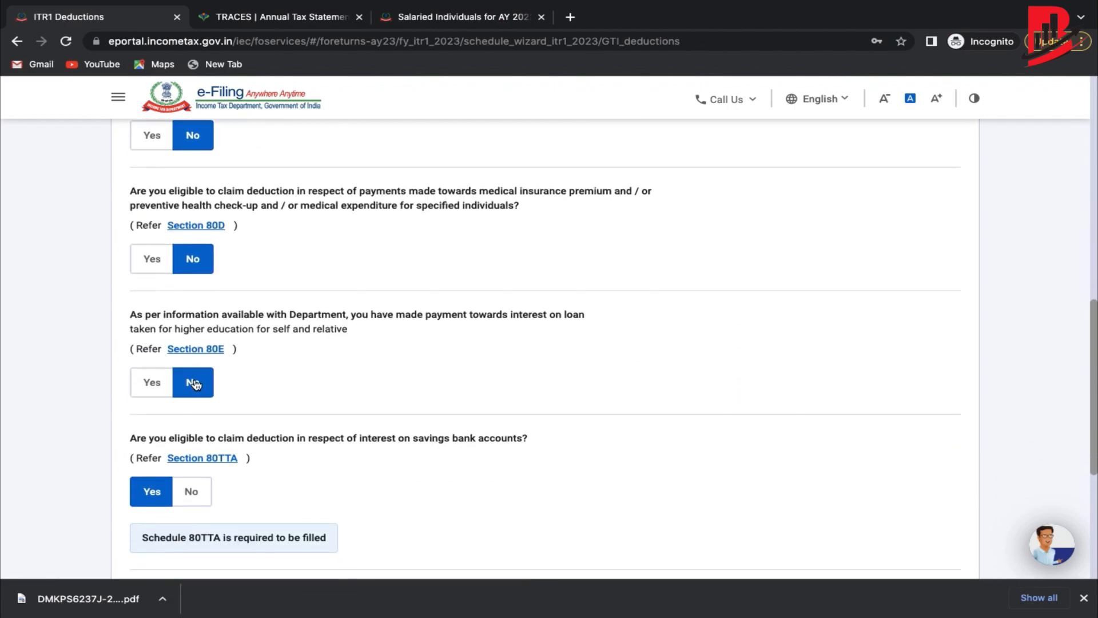
scroll(196, 385, down, 2)
scroll(196, 385, down, 2)
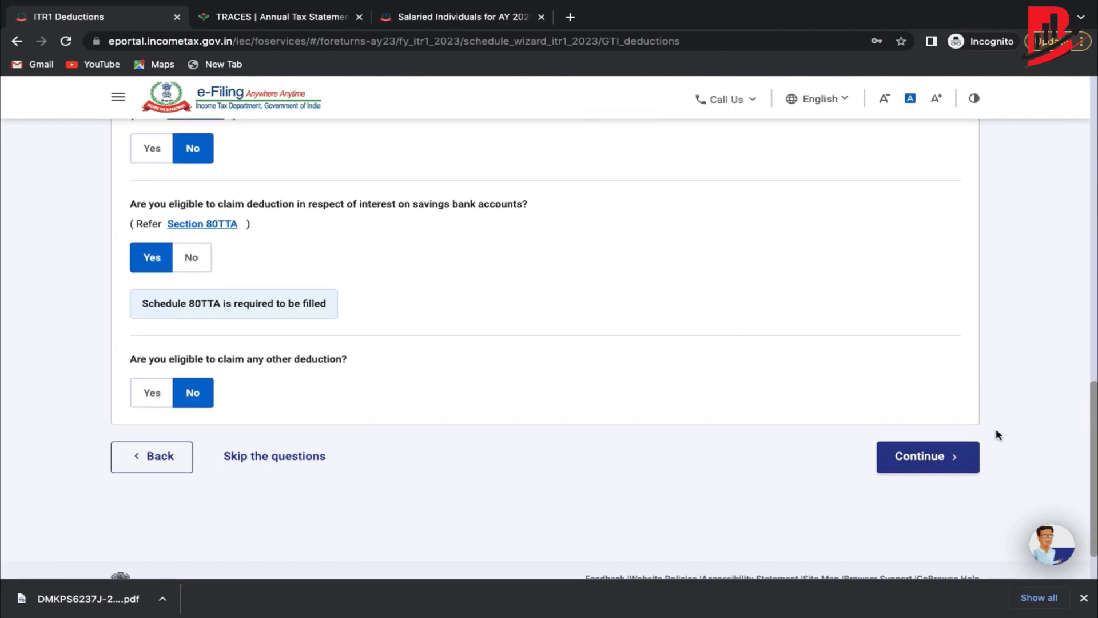
click(960, 458)
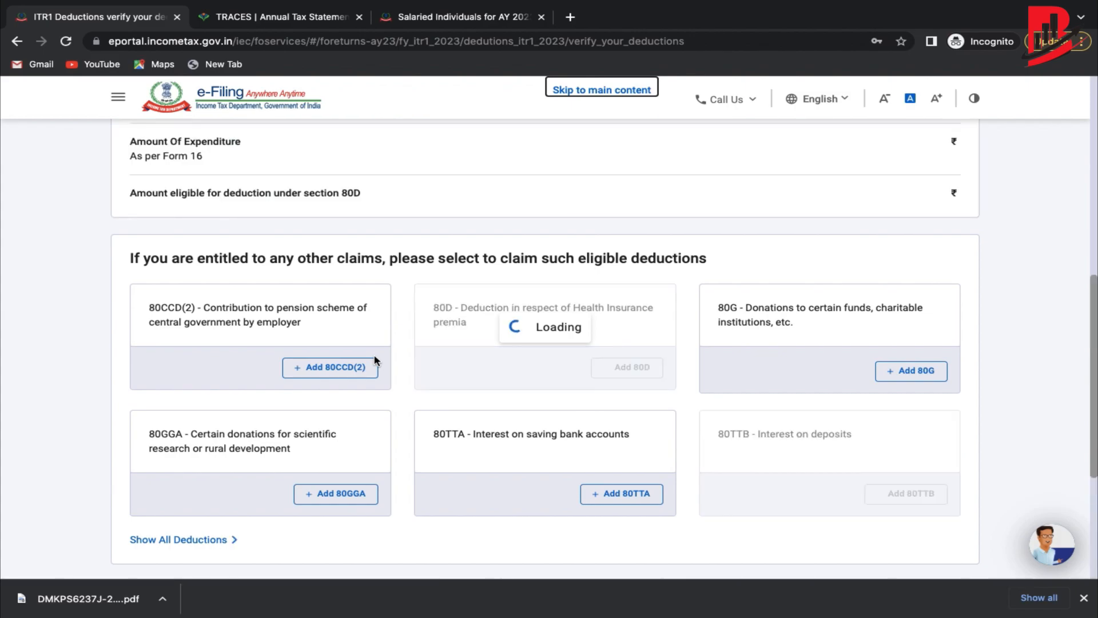
Check Total Deductions of ₹29,294 and start adding an 80TTA deduction.
scroll(375, 360, down, 12)
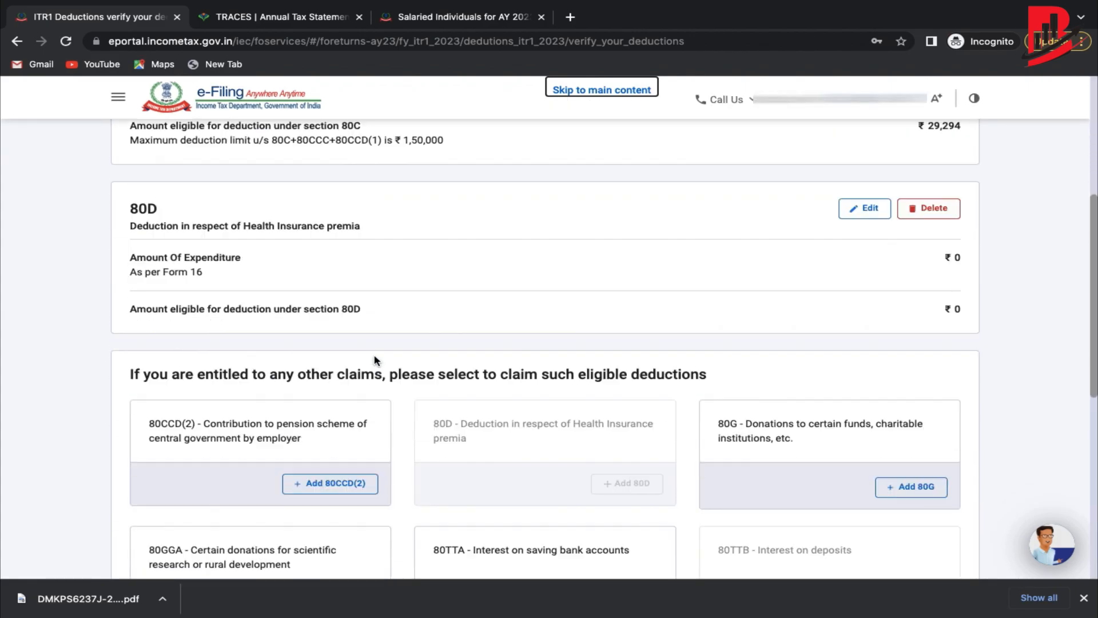
scroll(374, 360, up, 3)
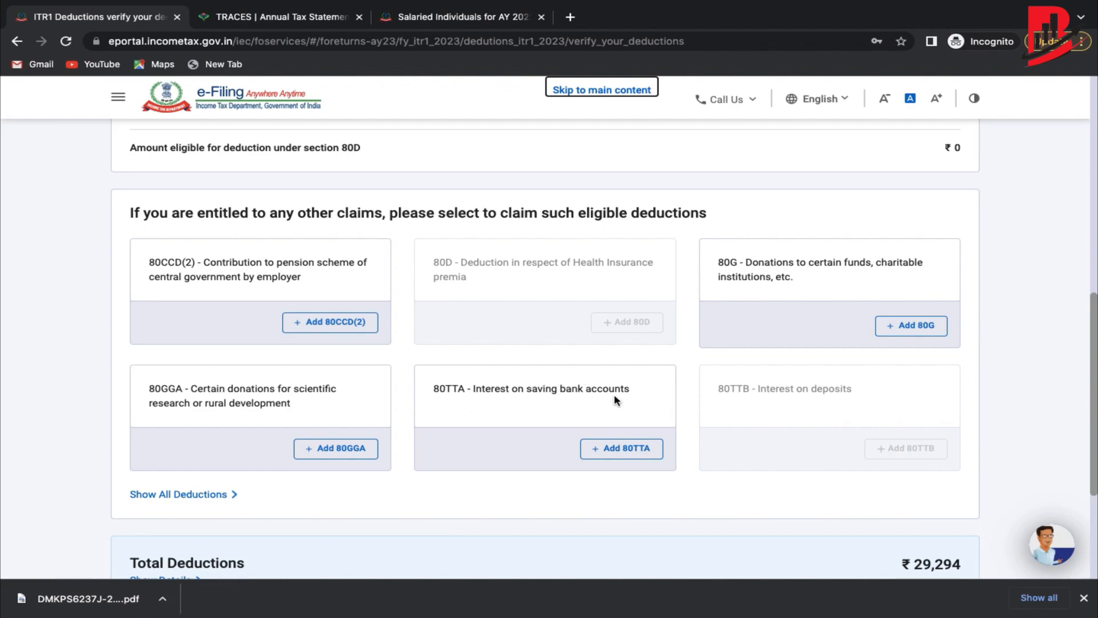
scroll(613, 397, down, 1)
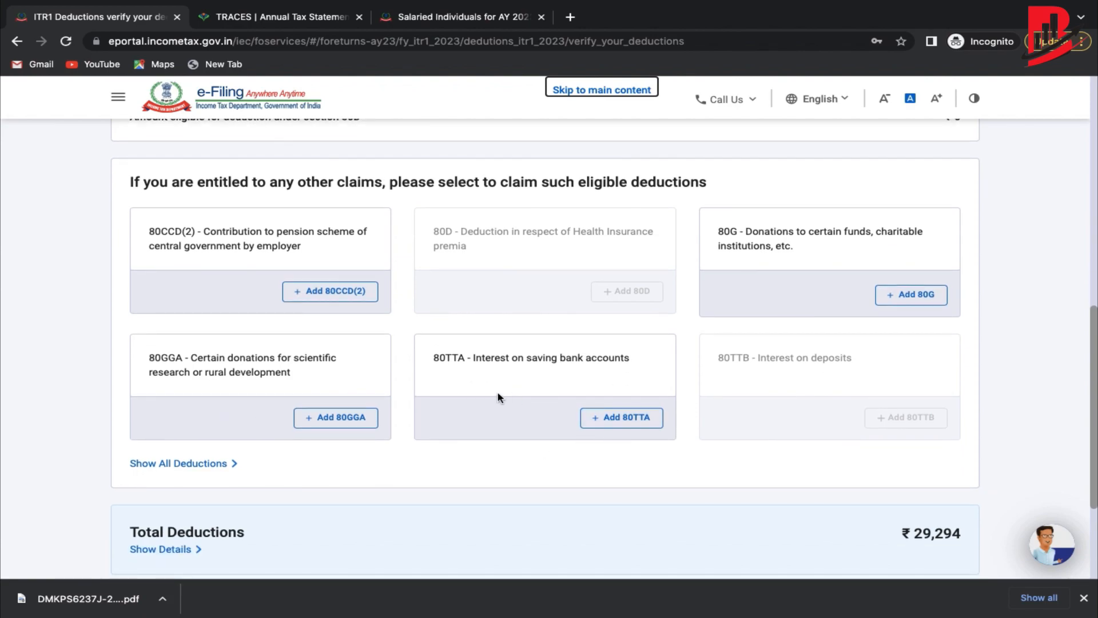
click(616, 421)
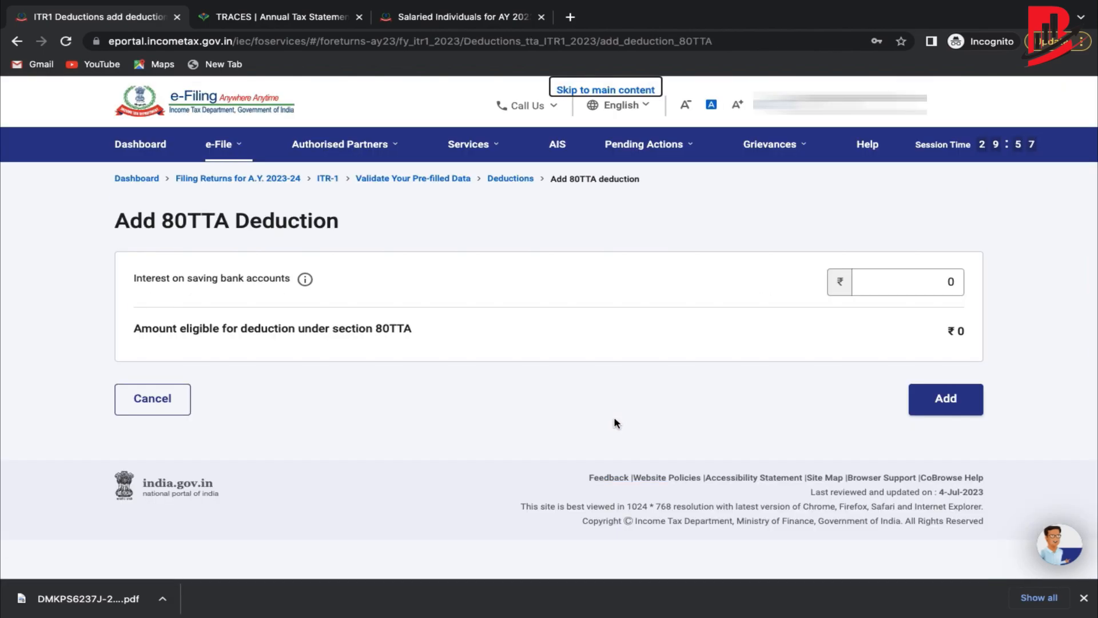
Enter ₹2,395 as the 80TTA savings bank interest and add the deduction.
click(949, 278)
key(BackSpace)
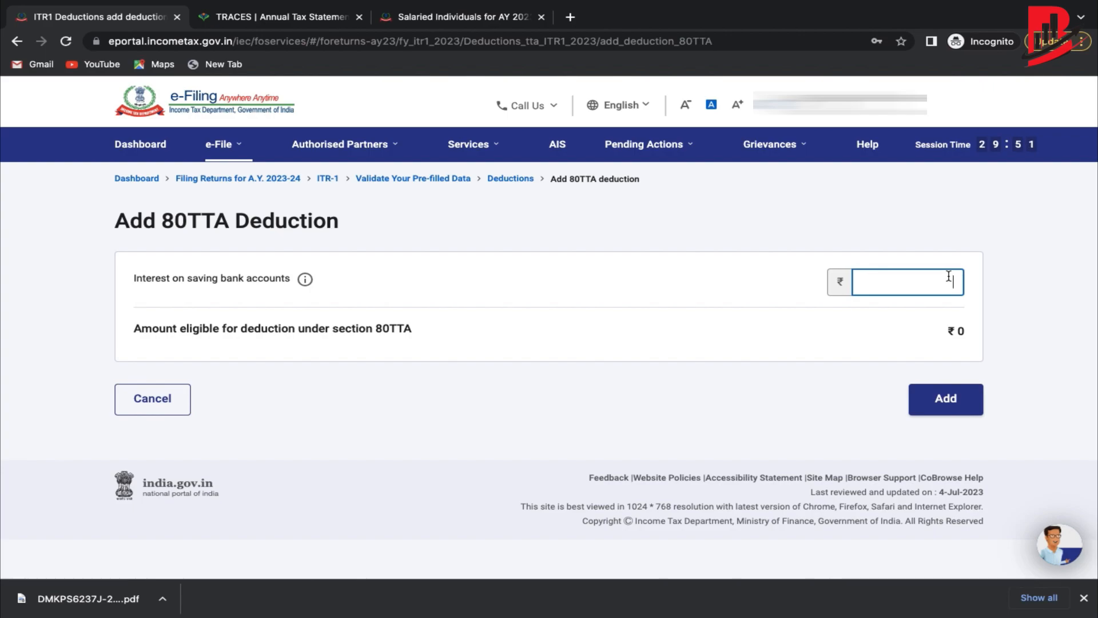
text(2800)
double_click(939, 287)
text(2395)
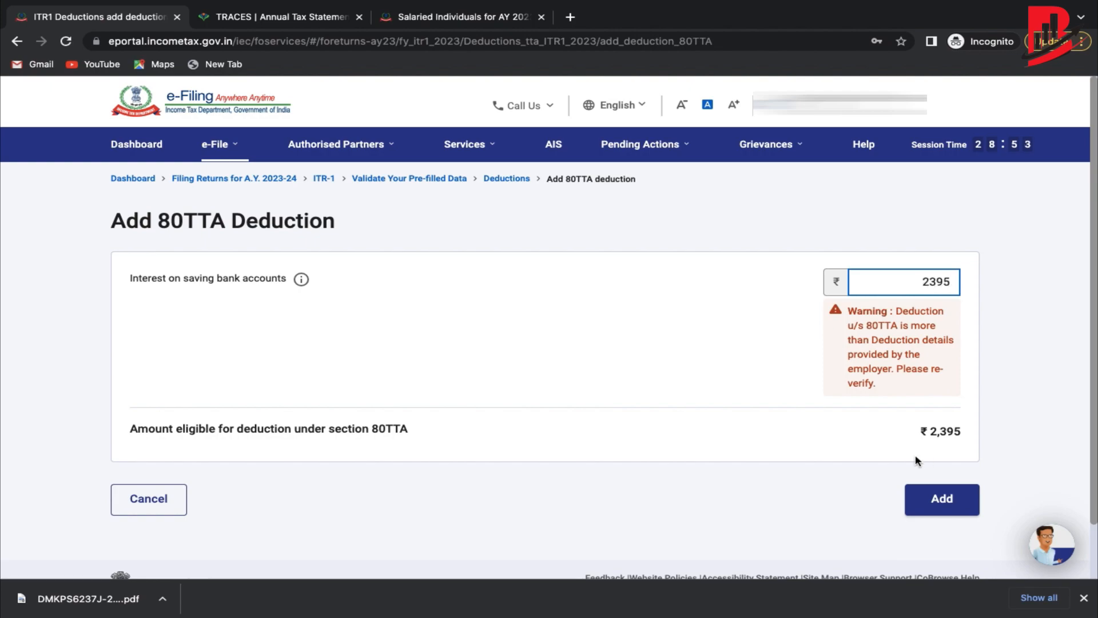
click(829, 441)
scroll(682, 396, down, 1)
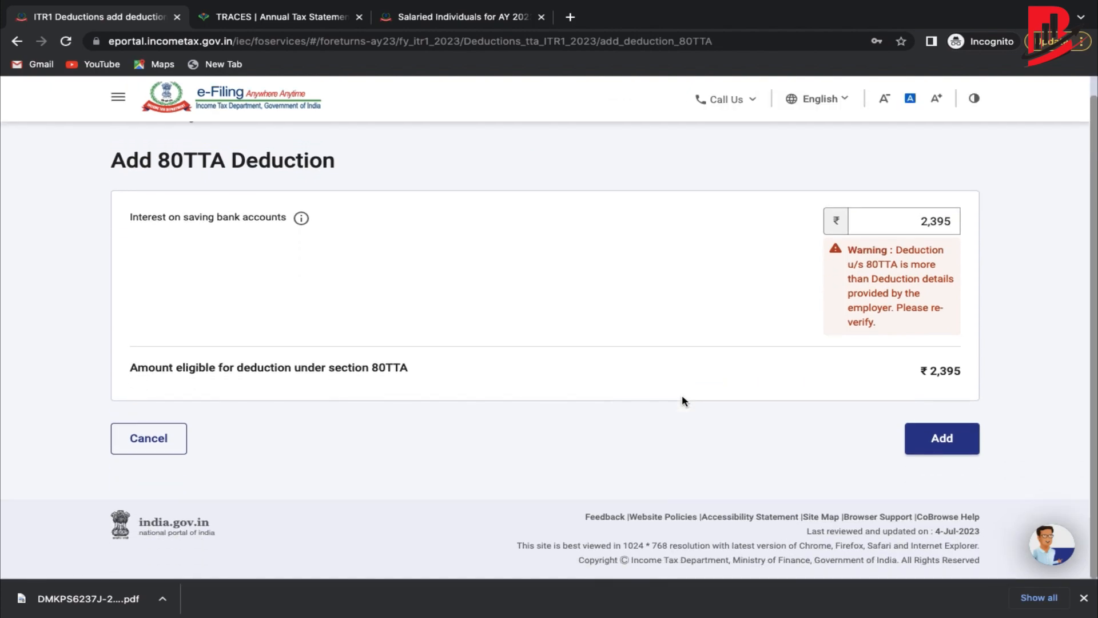
click(939, 443)
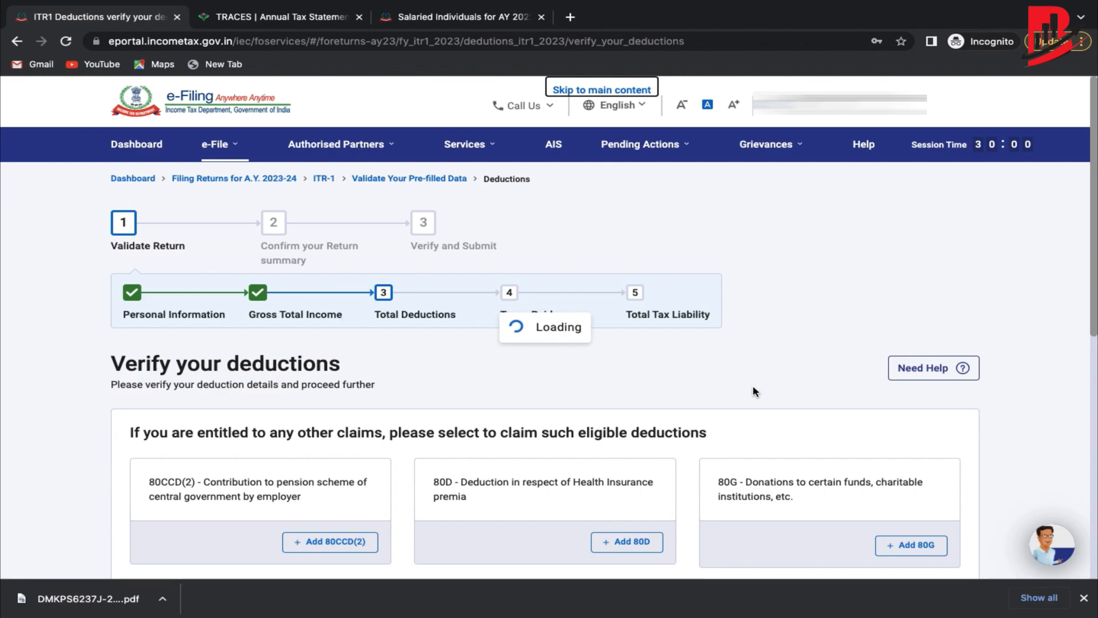
Verify Total Deductions of ₹31,689 including 80TTA and confirm back to the Return Summary.
scroll(752, 385, down, 2)
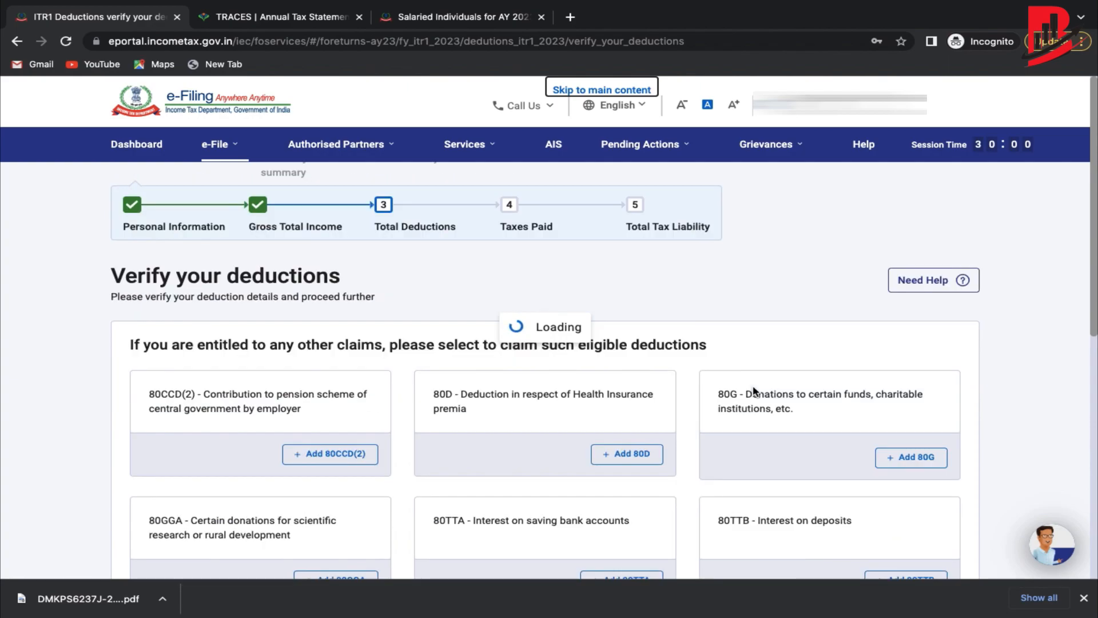
scroll(692, 415, down, 3)
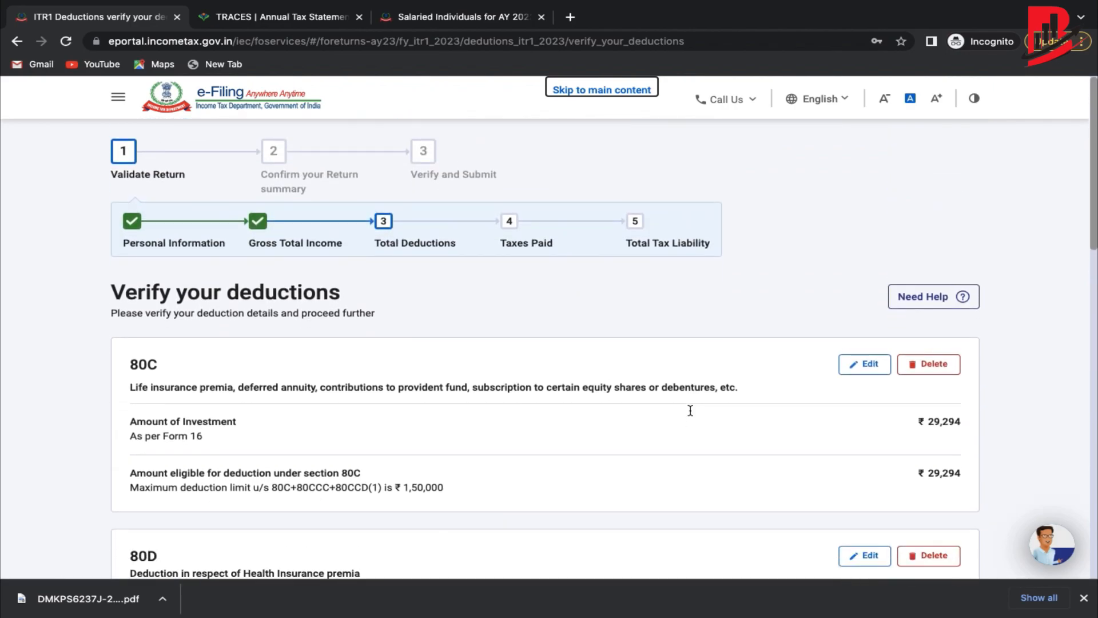
scroll(690, 413, down, 8)
scroll(690, 414, down, 4)
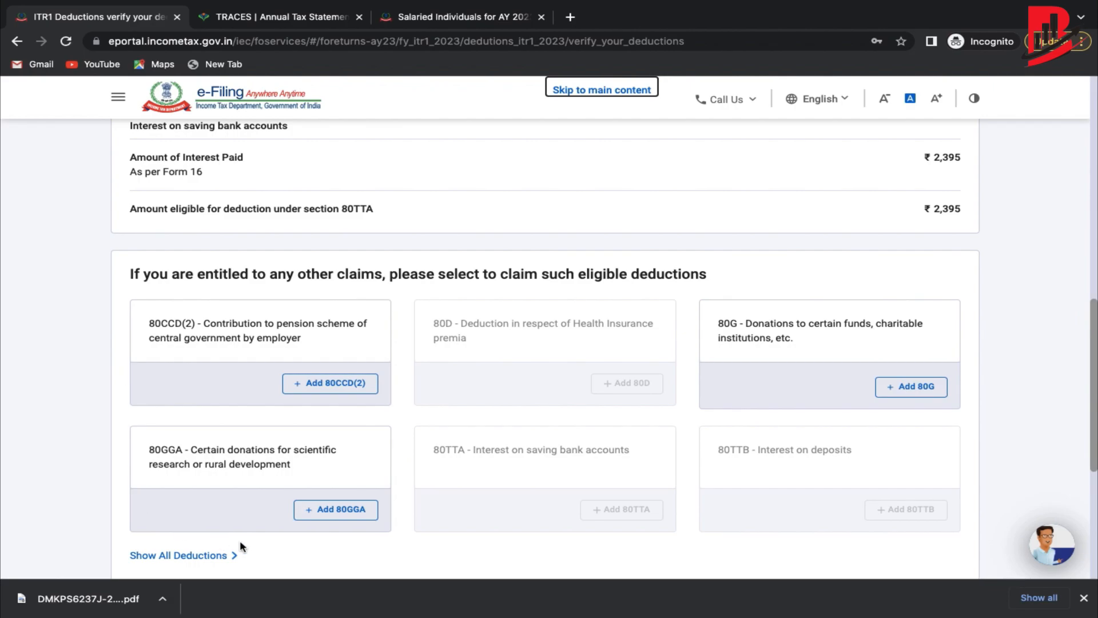
scroll(297, 534, down, 1)
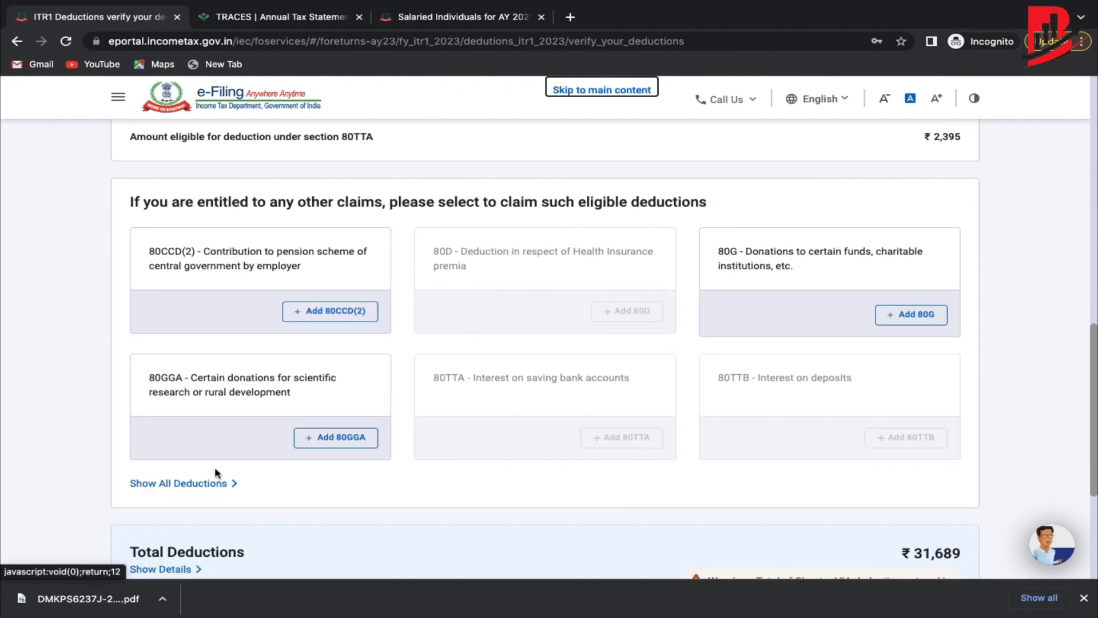
scroll(291, 440, down, 4)
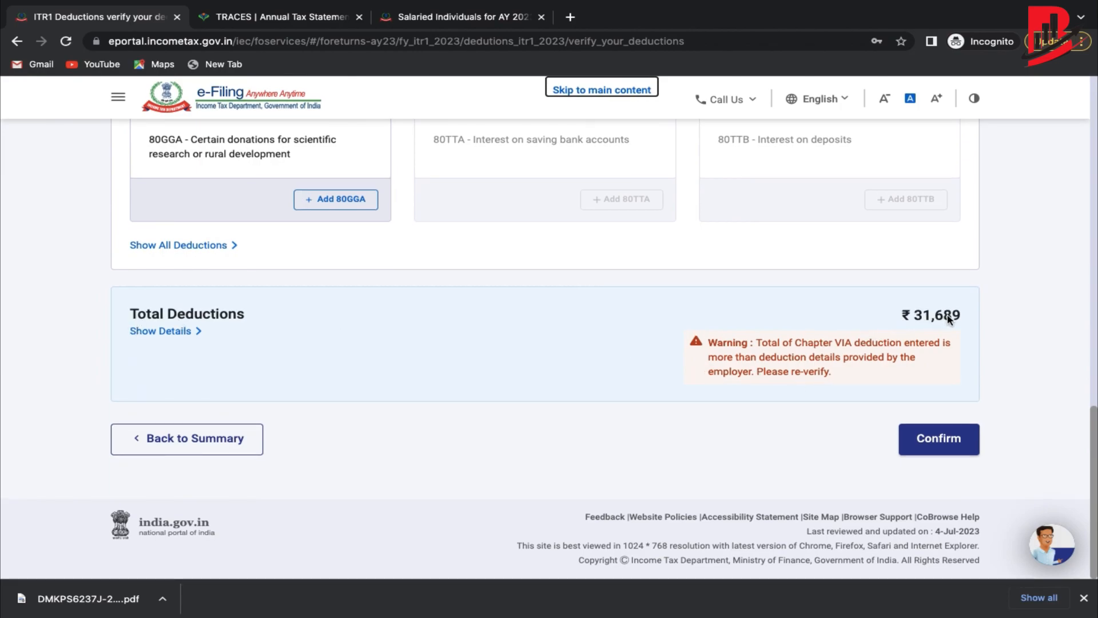
scroll(941, 318, up, 2)
scroll(948, 318, up, 2)
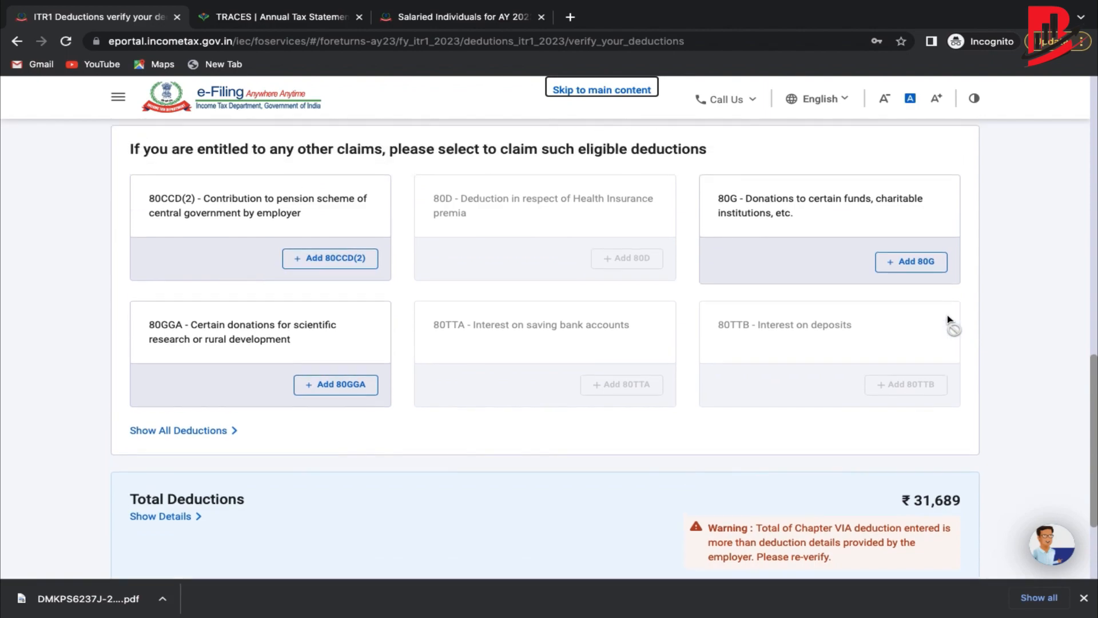
scroll(948, 319, down, 2)
scroll(947, 319, down, 2)
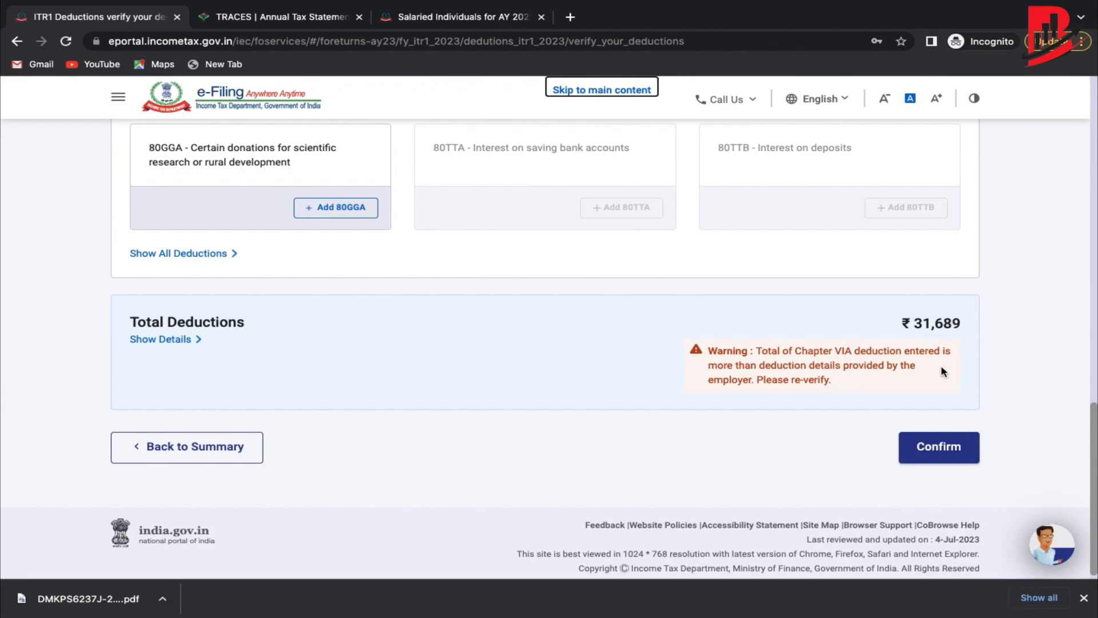
scroll(941, 364, down, 1)
click(939, 438)
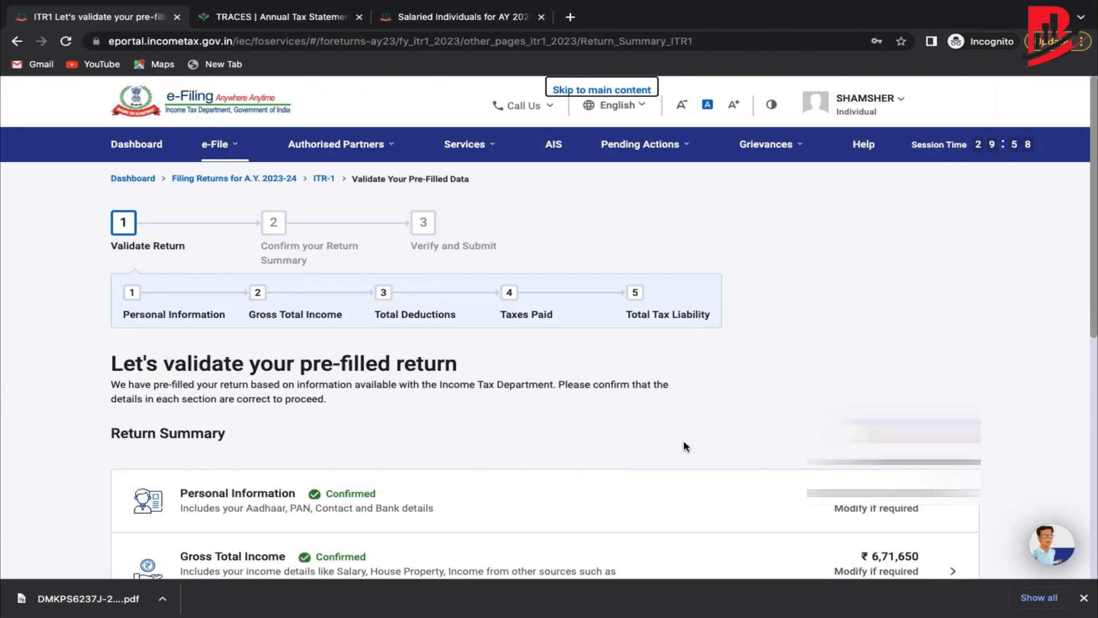
Open the Tax Paid section and review the ₹41,180 salary TDS shown as Total Taxes Paid.
scroll(684, 445, down, 6)
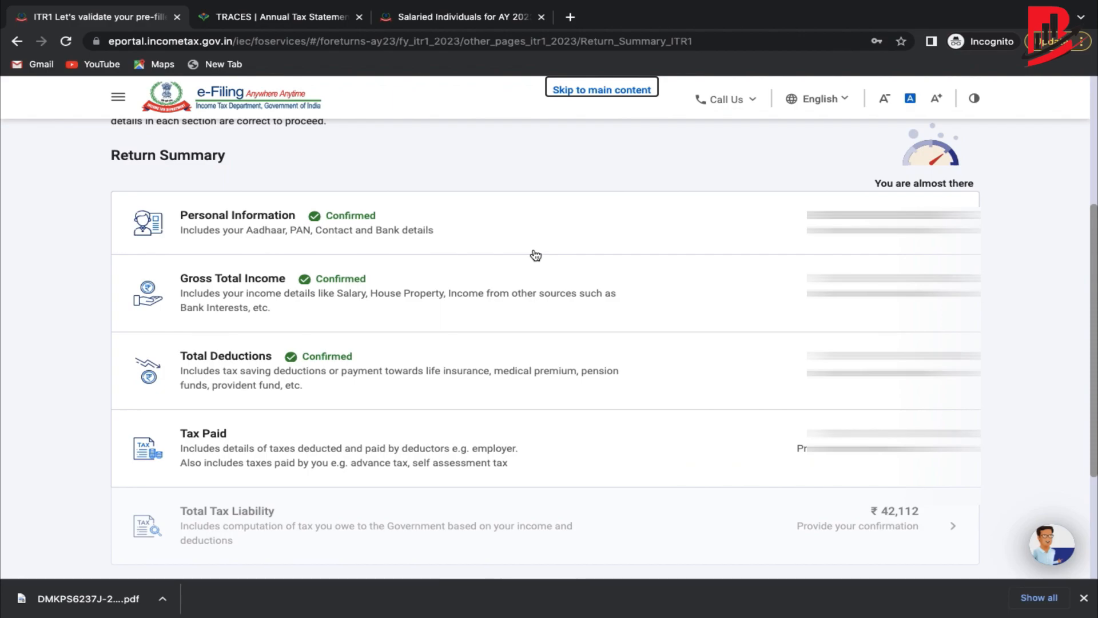
click(309, 455)
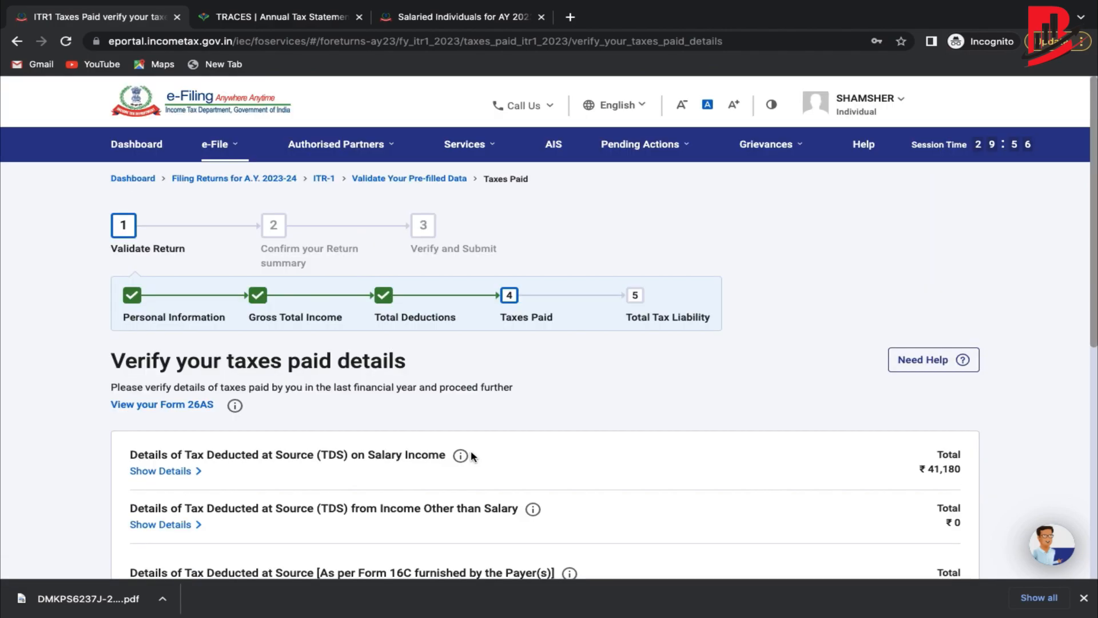
scroll(471, 450, down, 6)
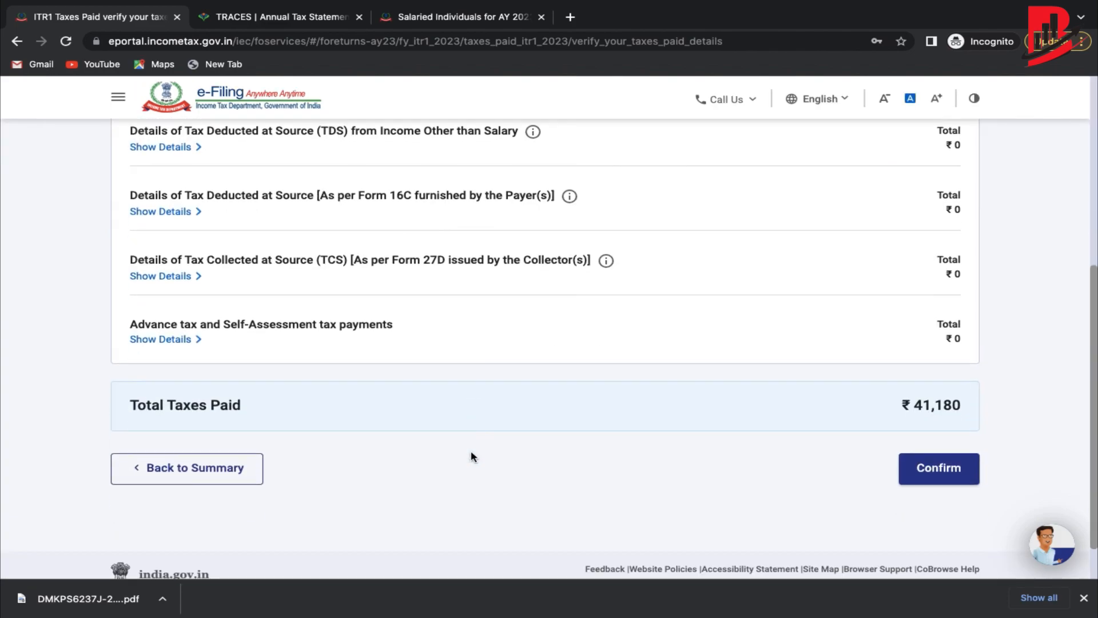
scroll(471, 452, up, 3)
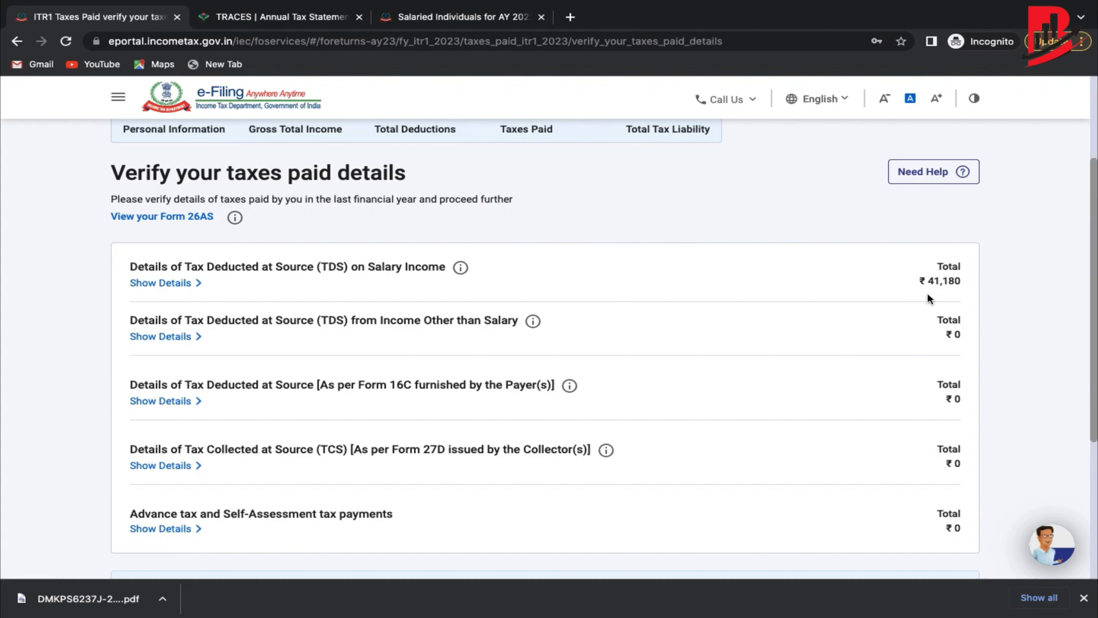
scroll(928, 292, down, 1)
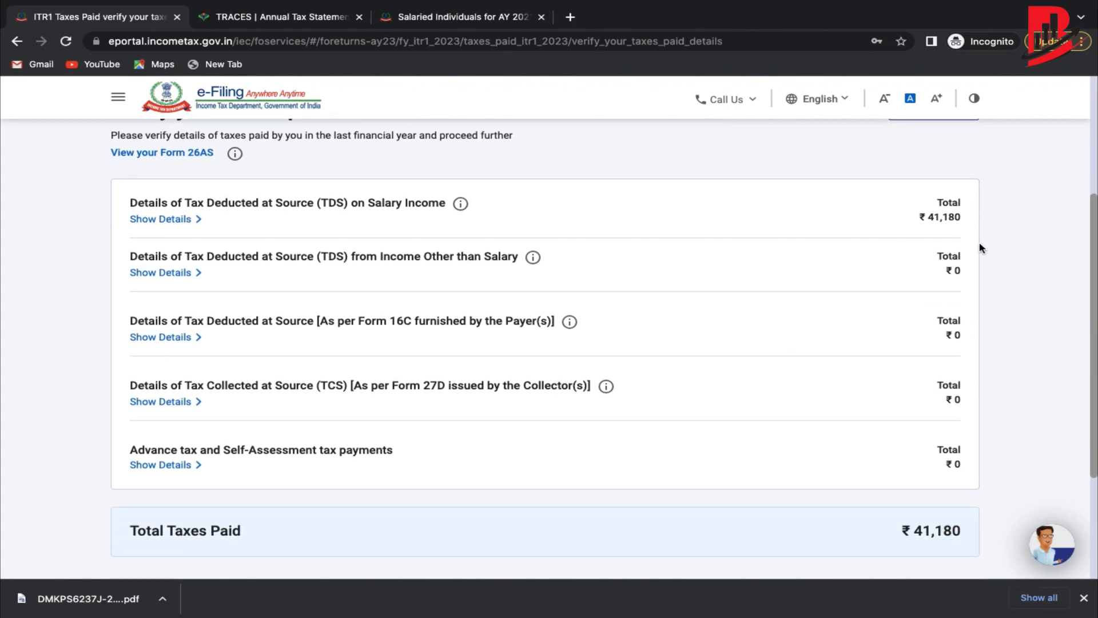
scroll(920, 278, down, 1)
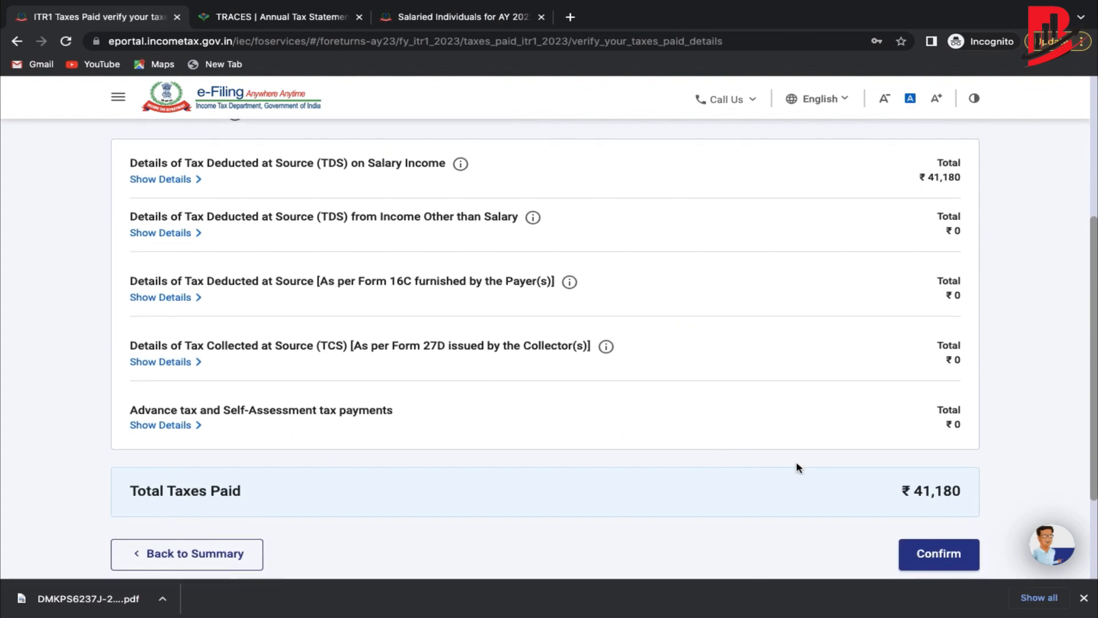
Confirm the taxes paid details so Tax Paid is marked Confirmed.
click(937, 554)
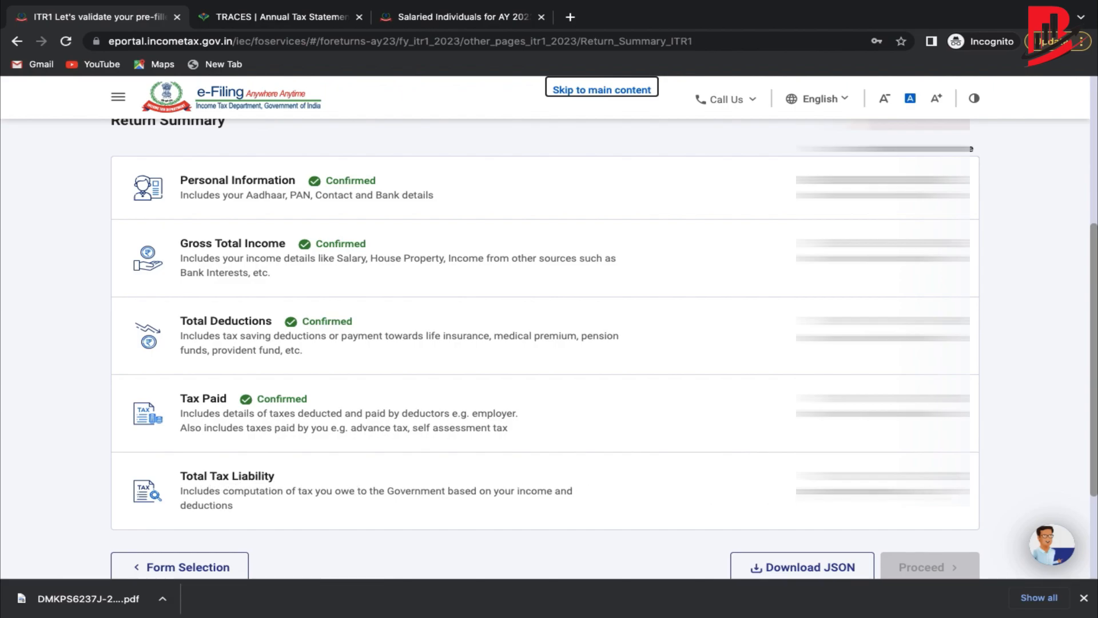
Review and confirm the ₹42,112 Total Tax Liability, then proceed to the Tax Summary.
scroll(645, 417, down, 1)
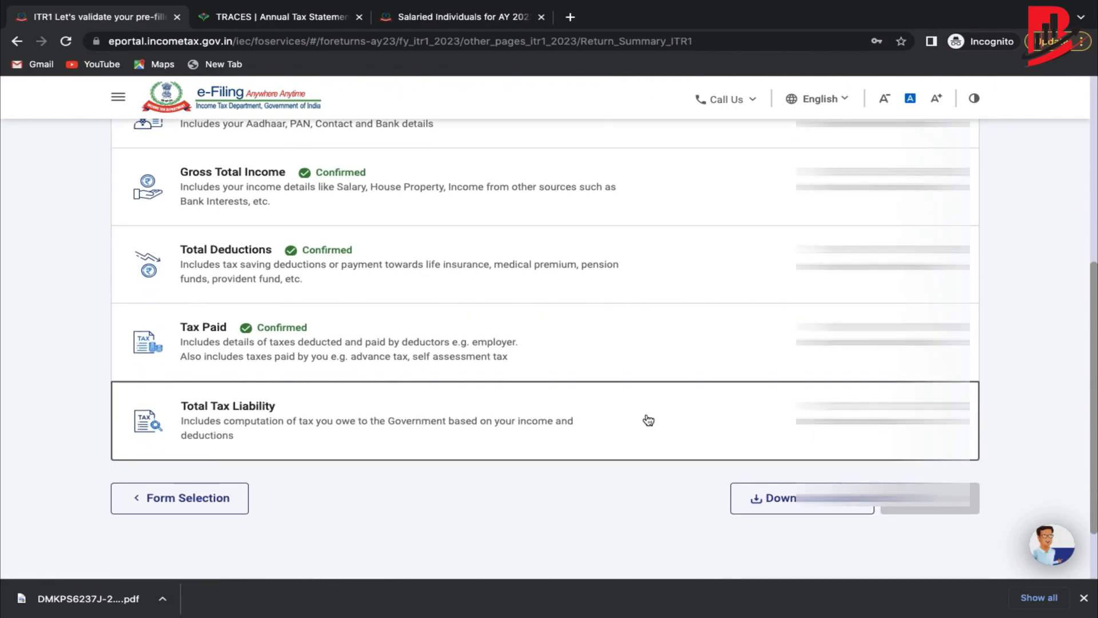
click(646, 418)
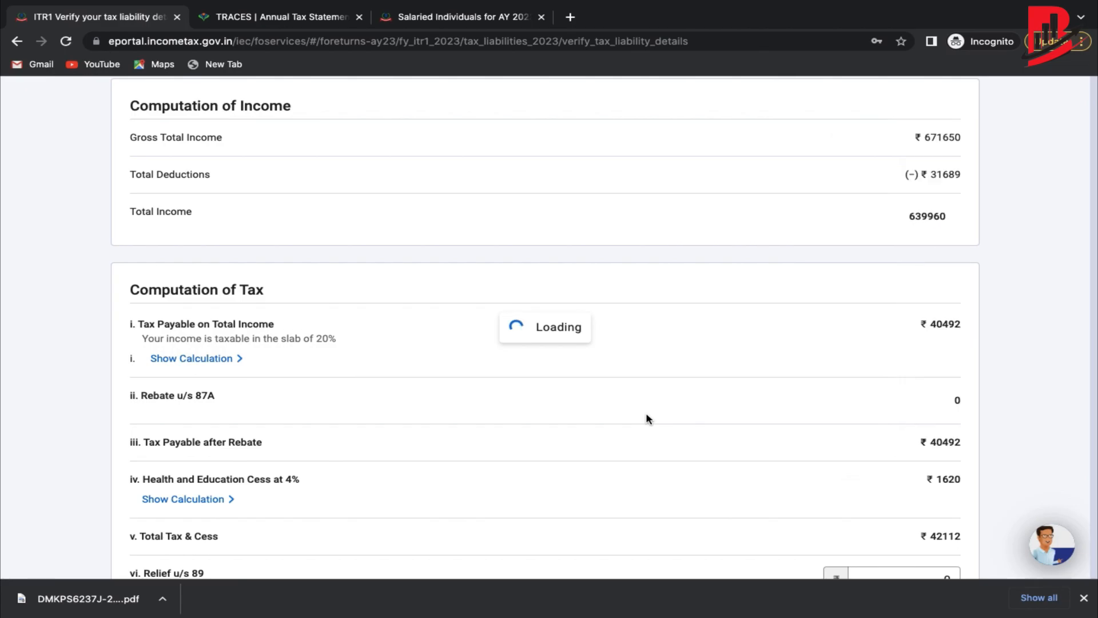
scroll(647, 414, down, 2)
scroll(646, 413, up, 6)
scroll(647, 414, down, 3)
scroll(647, 418, down, 15)
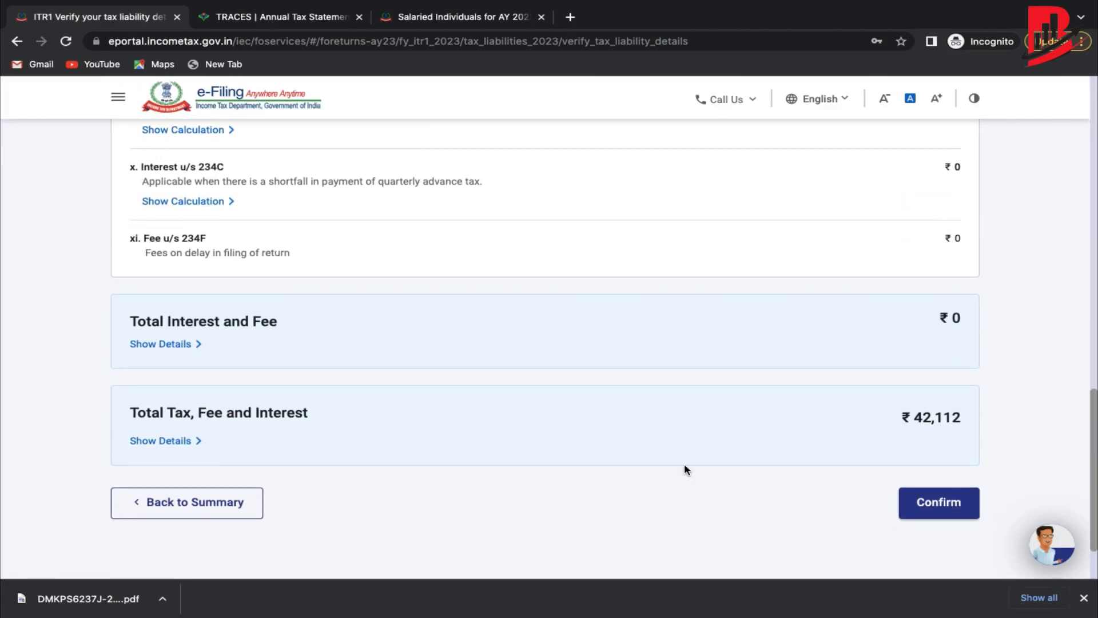
click(924, 503)
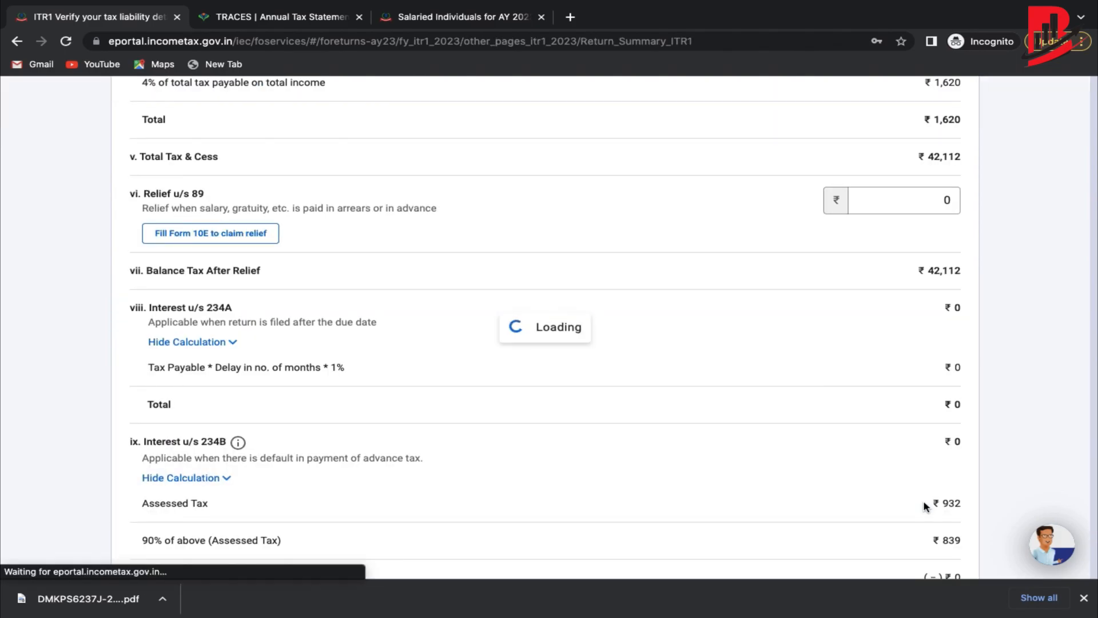
scroll(802, 361, down, 9)
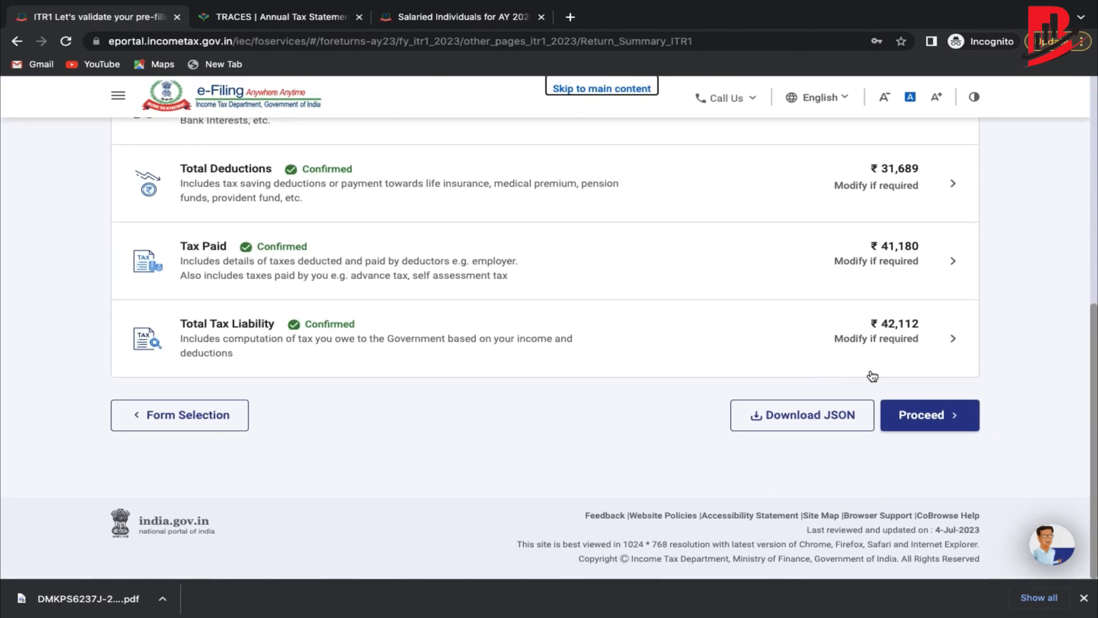
click(950, 425)
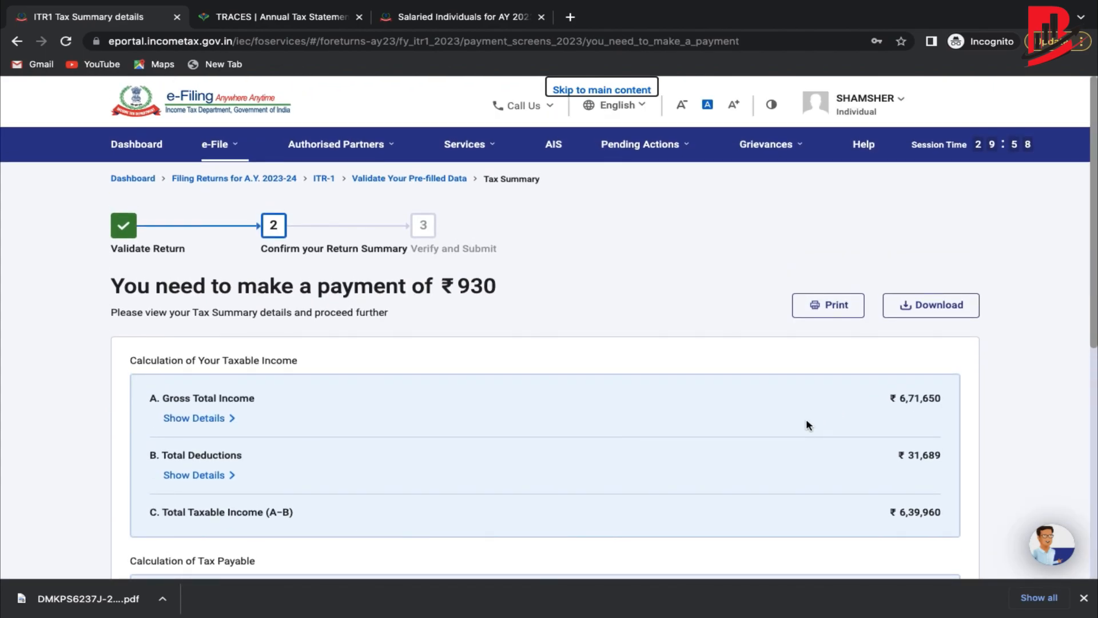
Review the ₹930 payable on the Tax Summary and dismiss the e-Pay redirect notice.
scroll(806, 425, down, 5)
scroll(806, 424, up, 2)
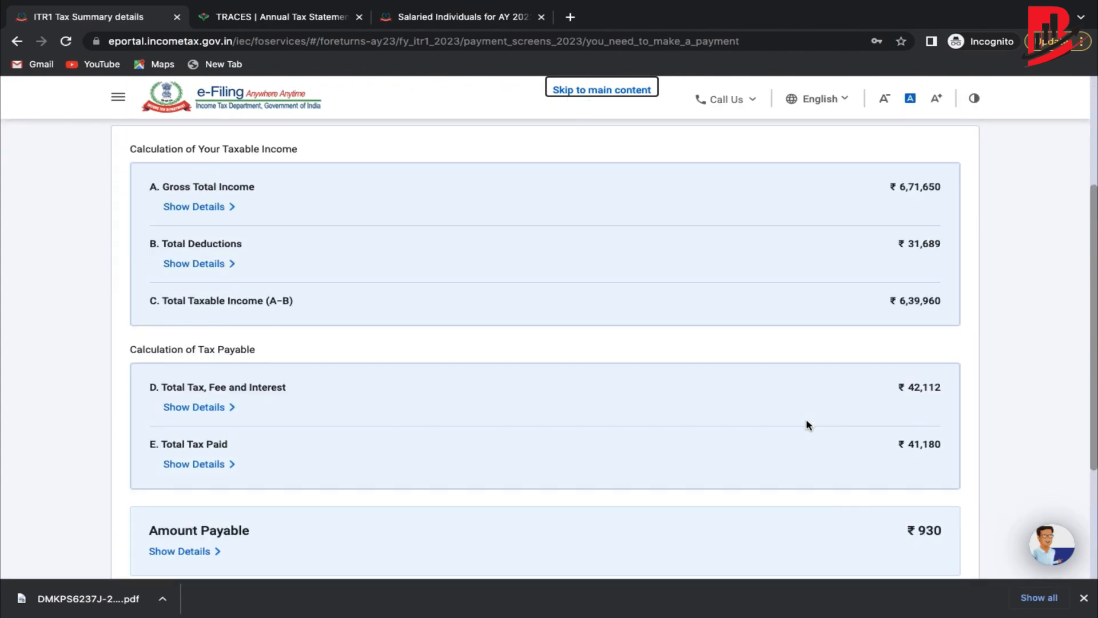
scroll(808, 424, up, 1)
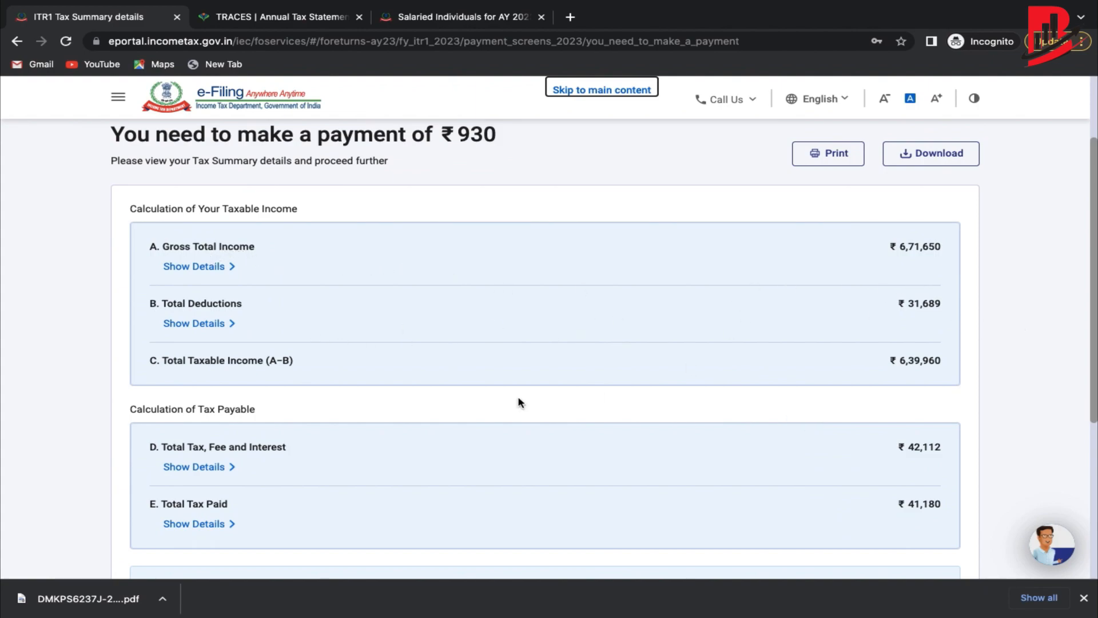
scroll(935, 360, down, 2)
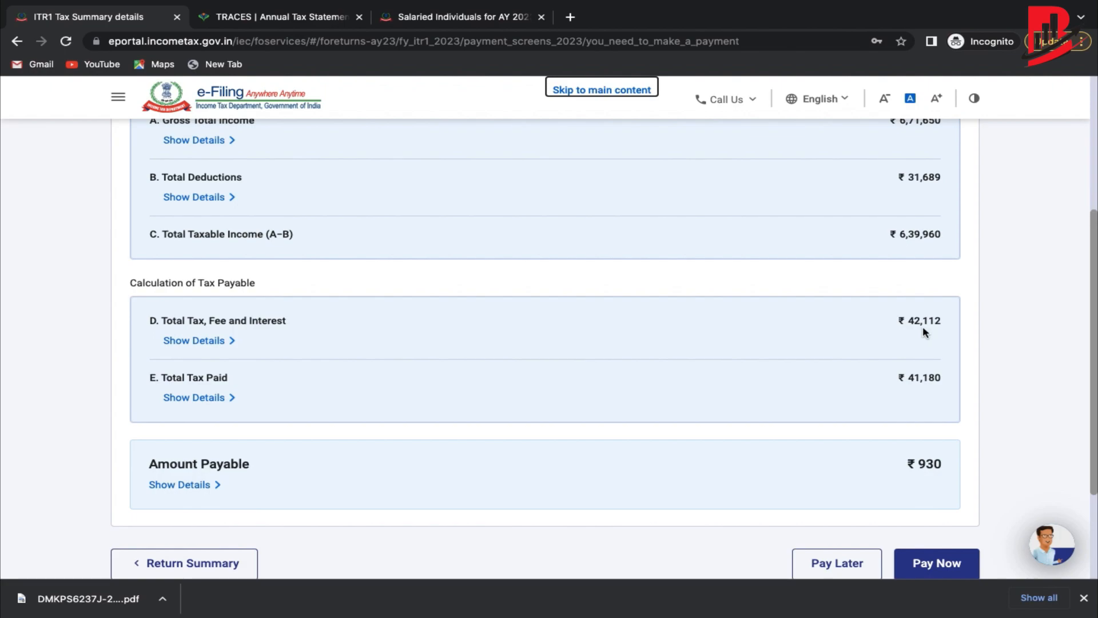
scroll(923, 328, down, 1)
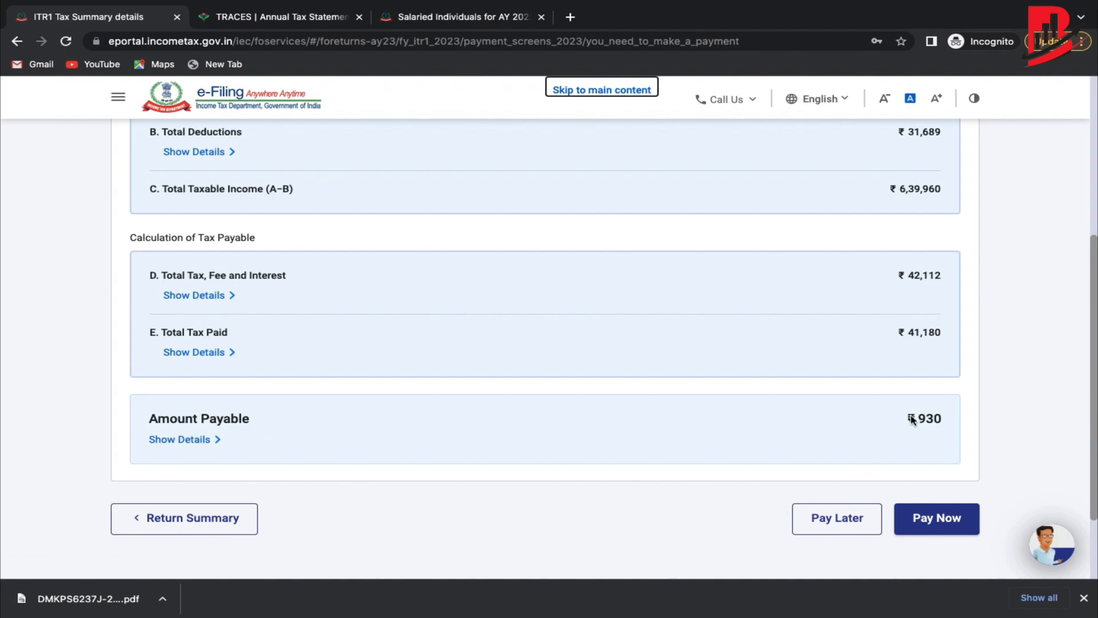
scroll(931, 421, down, 1)
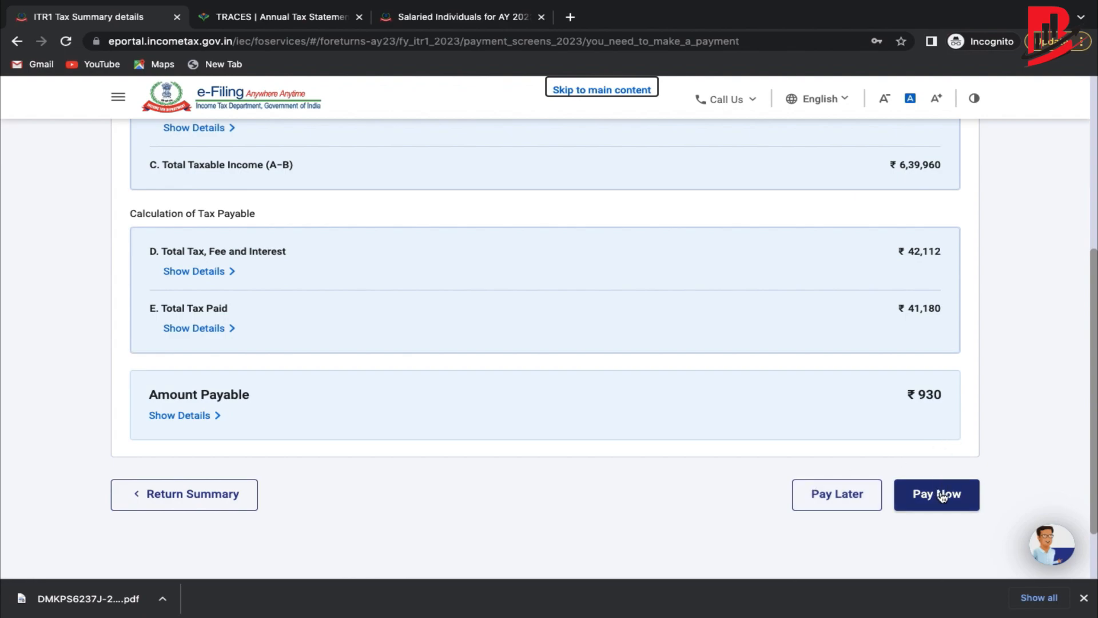
click(942, 497)
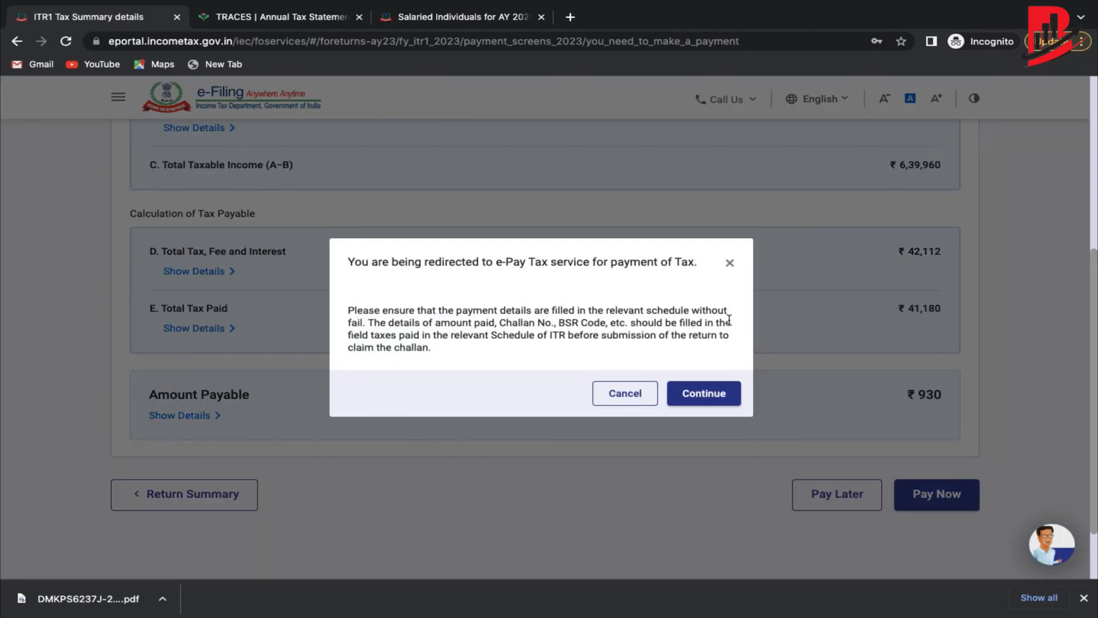
click(728, 265)
Go back to the ITR-1 return summary with all sections Confirmed.
scroll(742, 295, up, 1)
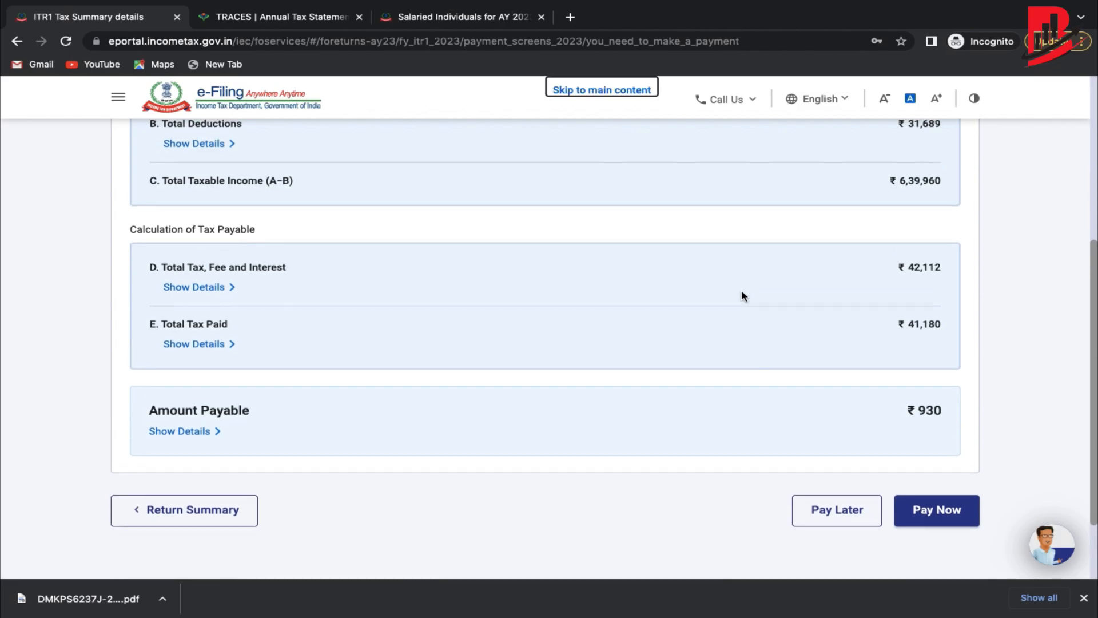
scroll(741, 295, down, 1)
click(207, 475)
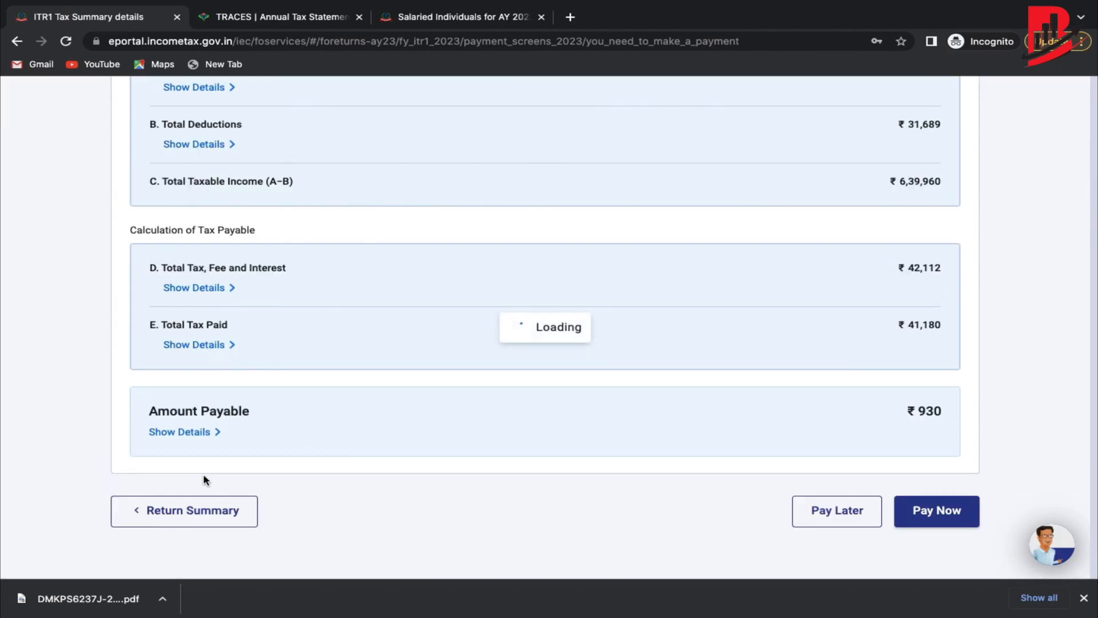
scroll(297, 341, down, 5)
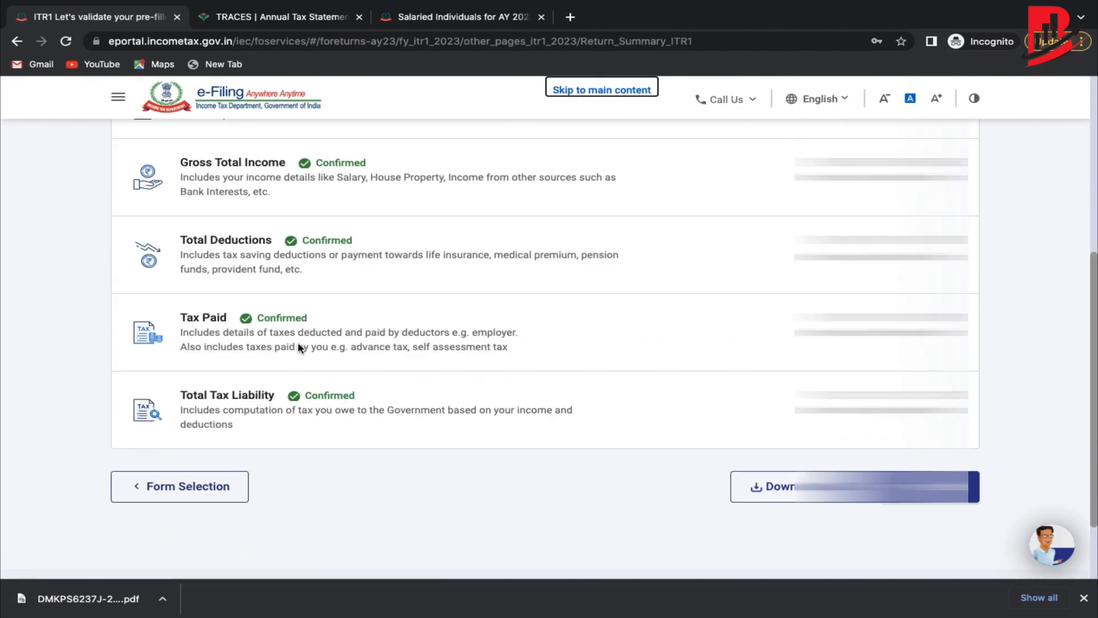
scroll(297, 341, down, 2)
Reopen Tax Paid and add a new advance/self-assessment tax payment entry.
click(252, 248)
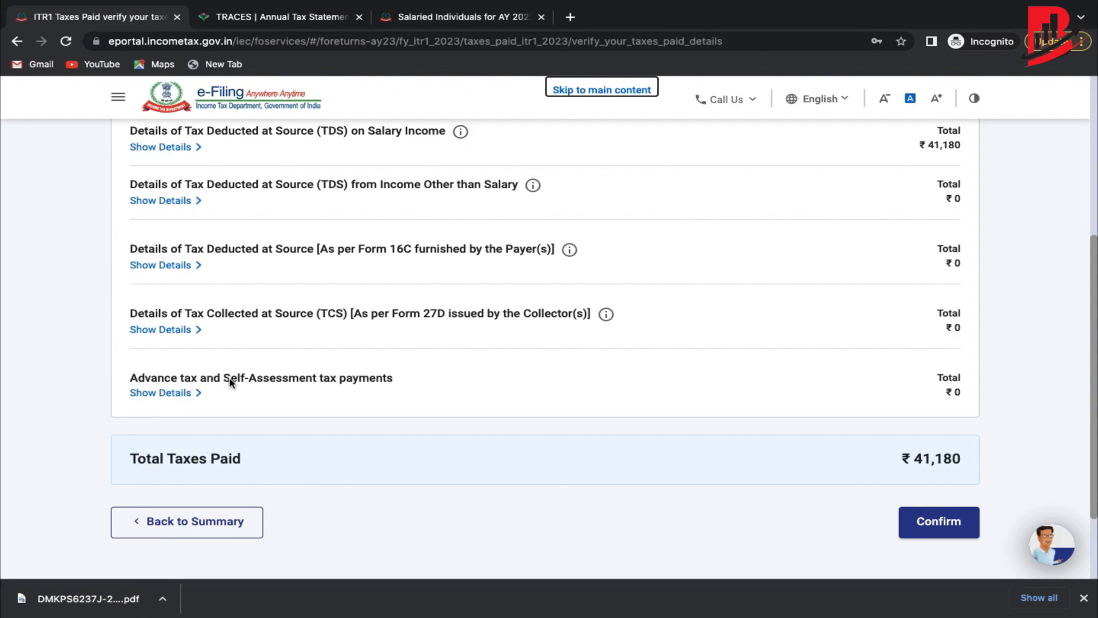
click(161, 394)
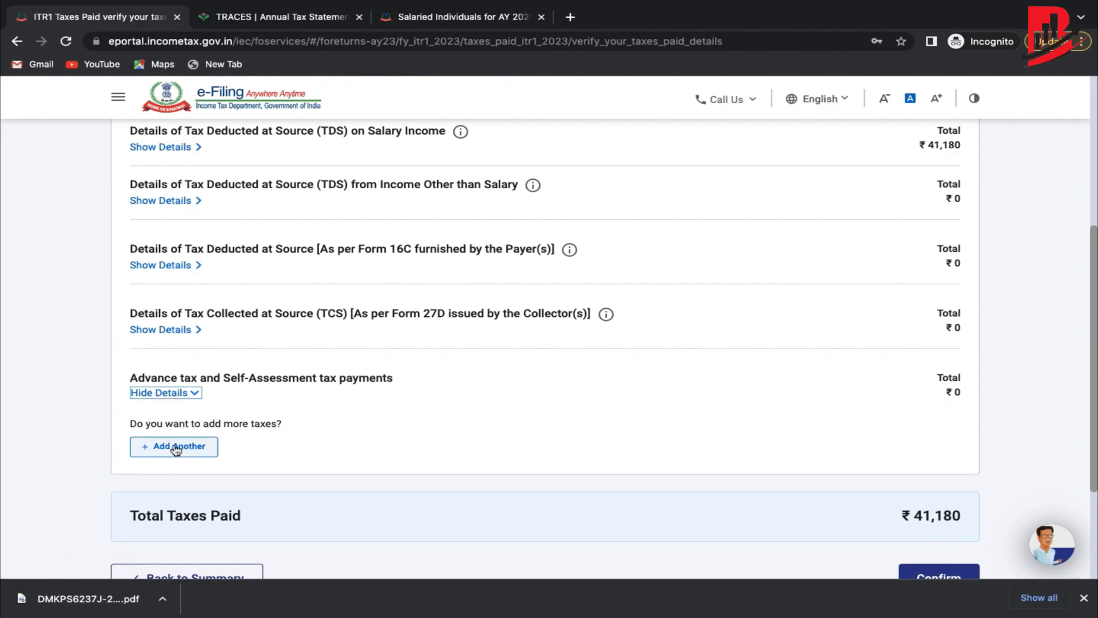
click(176, 449)
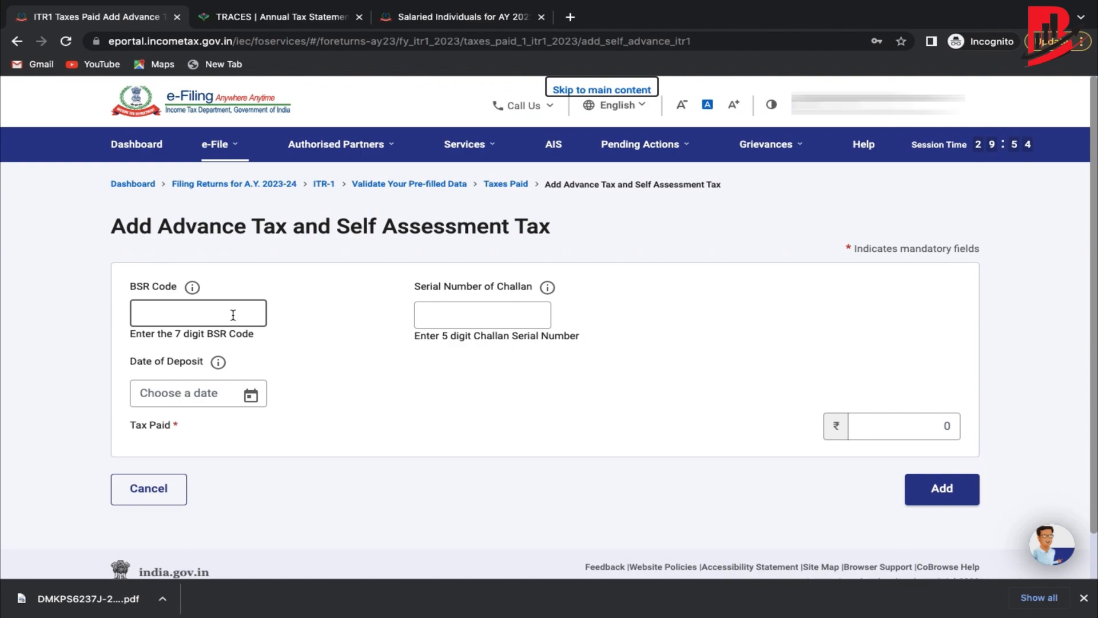
Enter the BSR code, challan serial number, and a 04-Jul-2023 date of deposit.
click(216, 308)
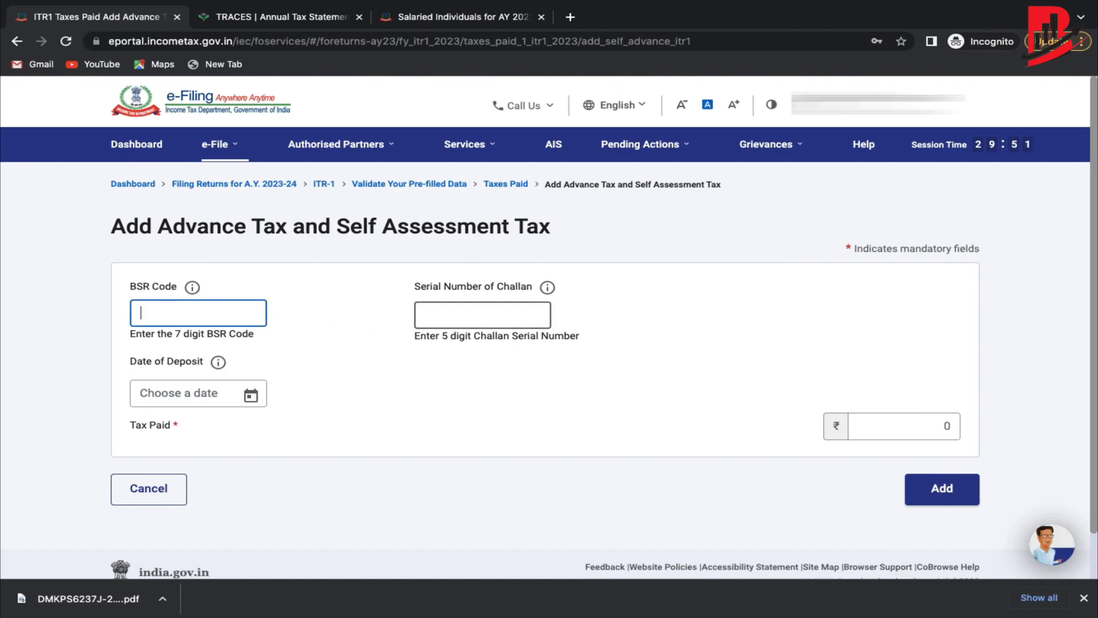
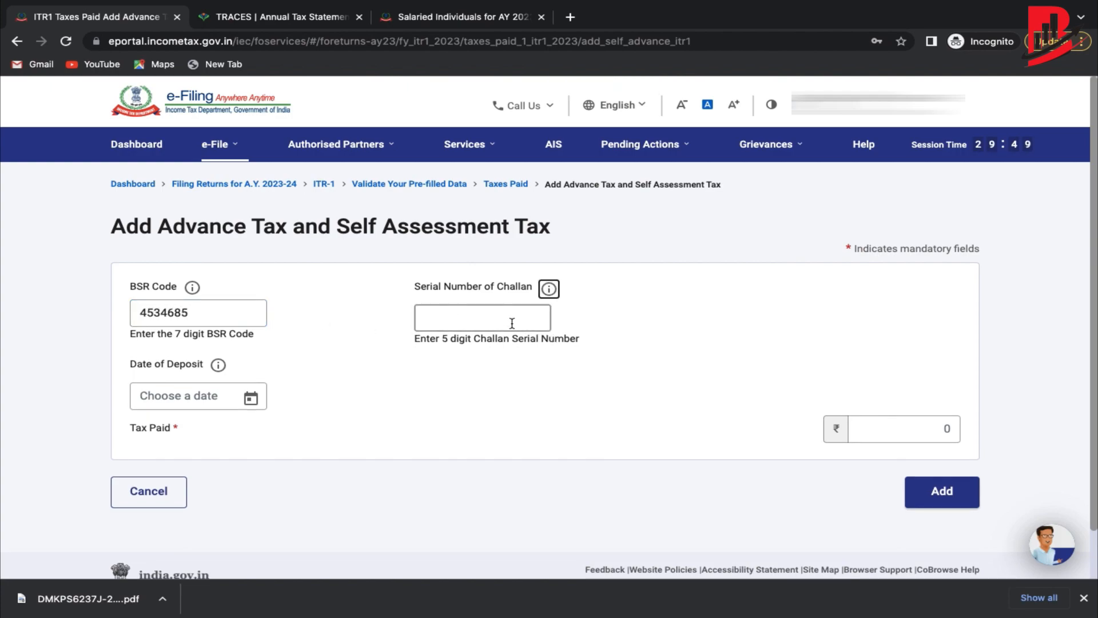
click(505, 318)
text(00000)
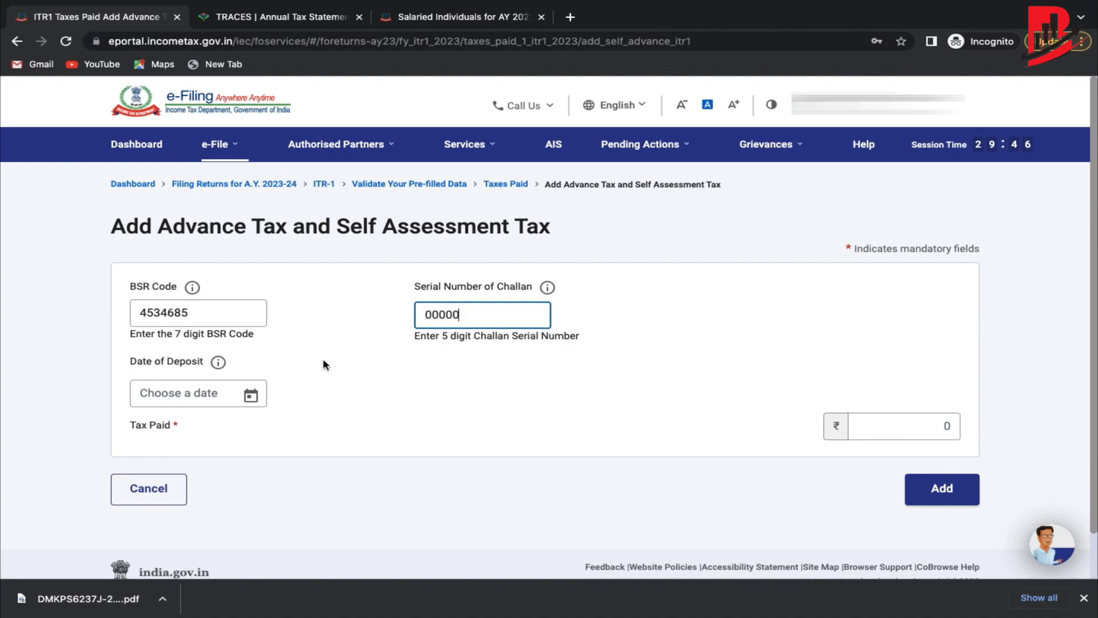
key(BackSpace)
click(250, 396)
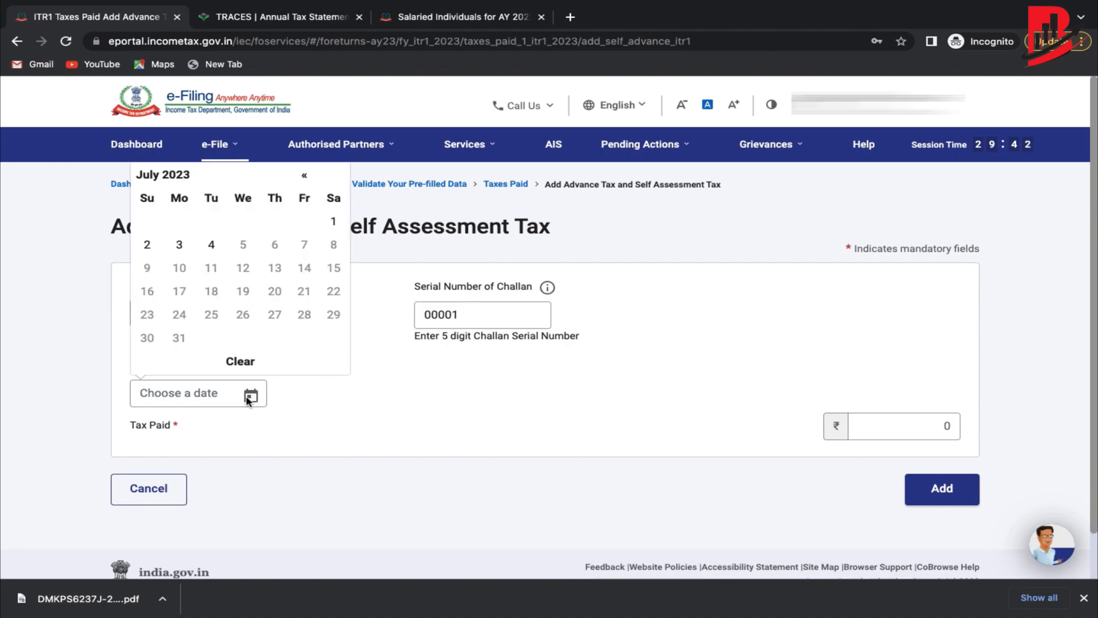
click(211, 246)
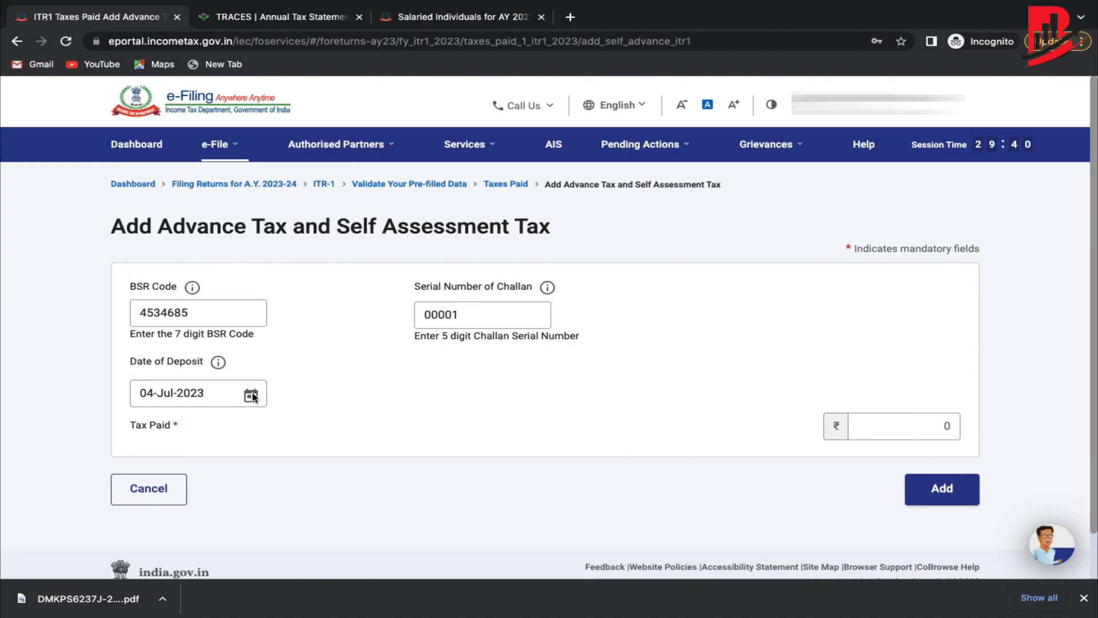
Add the ₹930 tax paid amount and confirm taxes paid totalling ₹42,110.
click(881, 421)
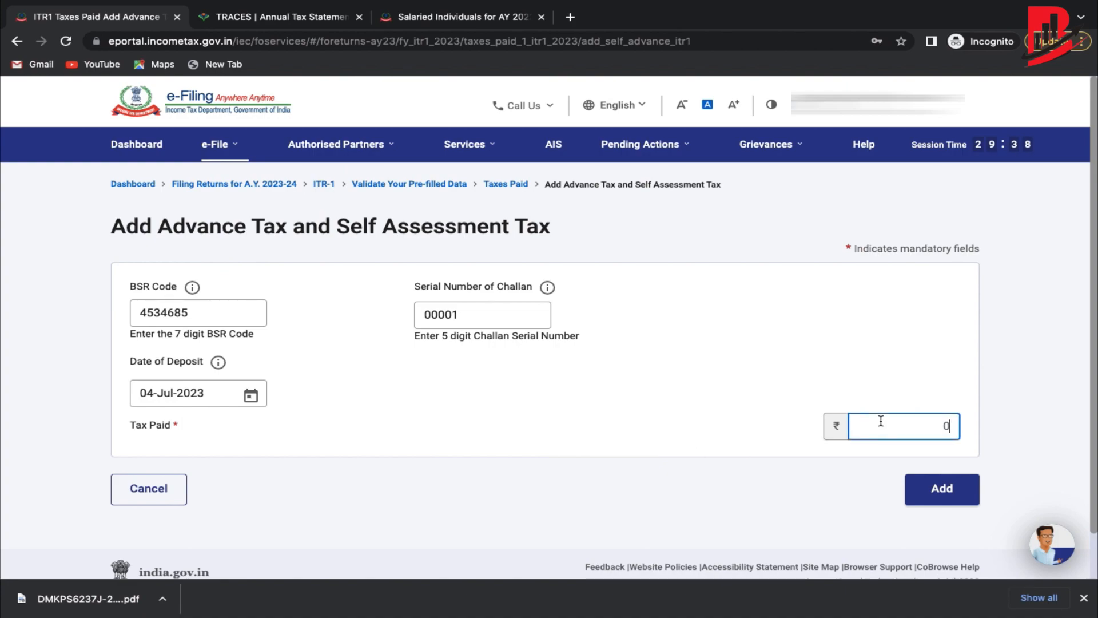
text(930)
click(950, 490)
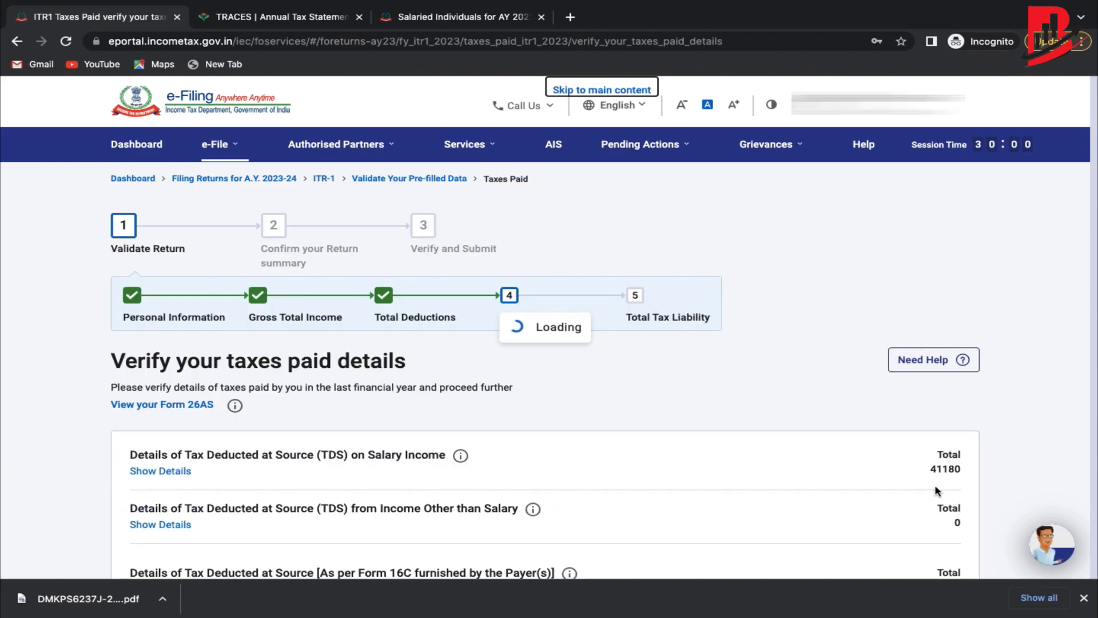
scroll(950, 458, down, 10)
click(941, 416)
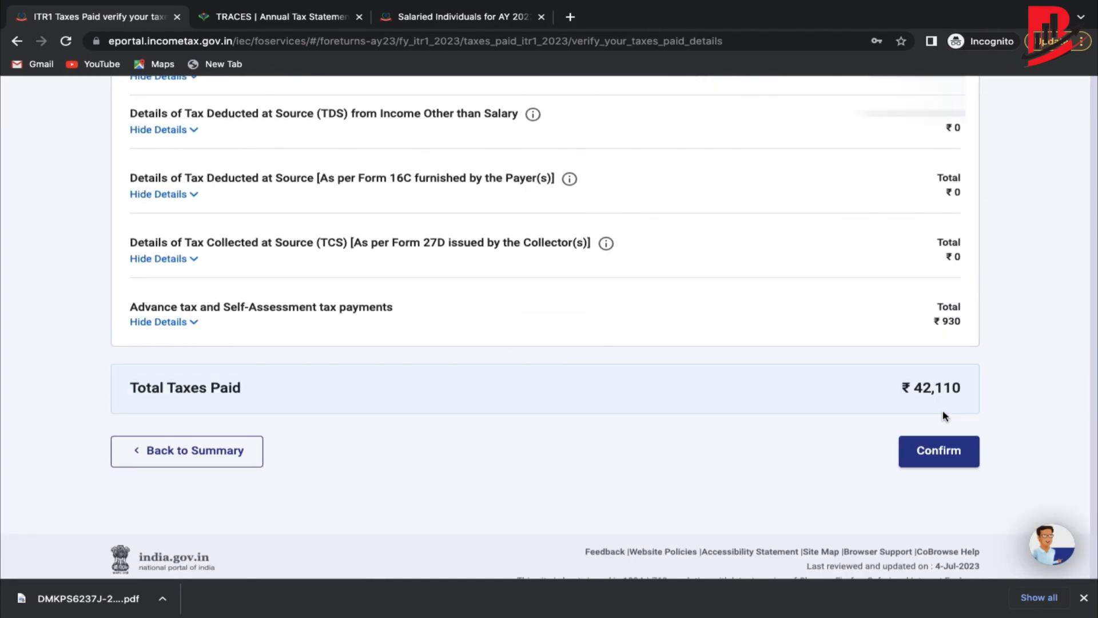
Proceed to the Tax Summary and check ₹0 payable, with ₹42,110 paid against ₹42,112 liability.
scroll(945, 416, down, 10)
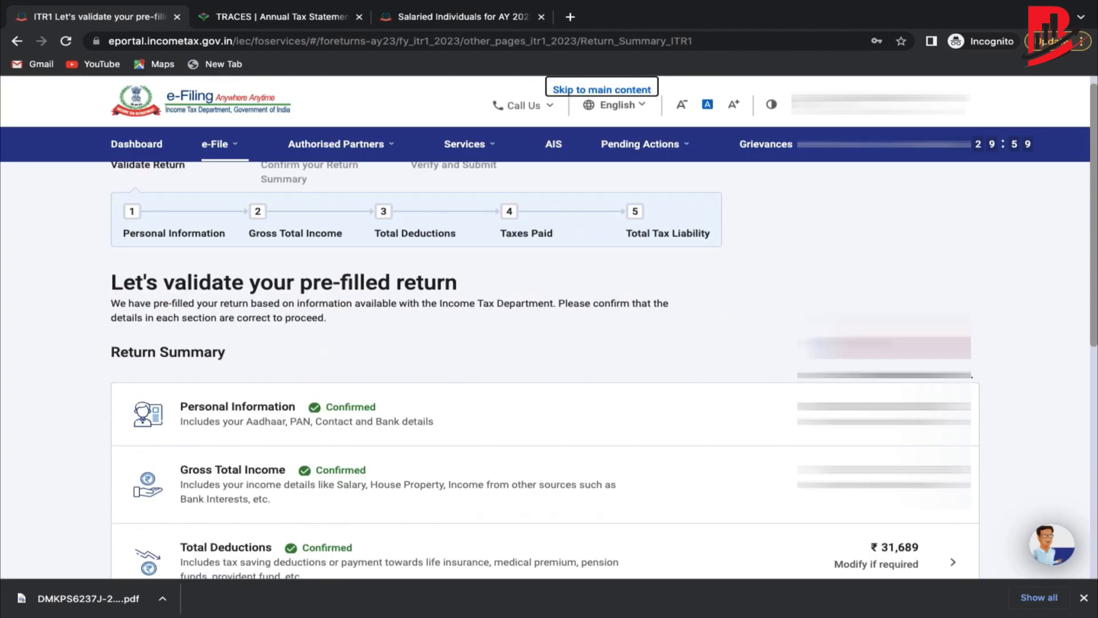
click(938, 414)
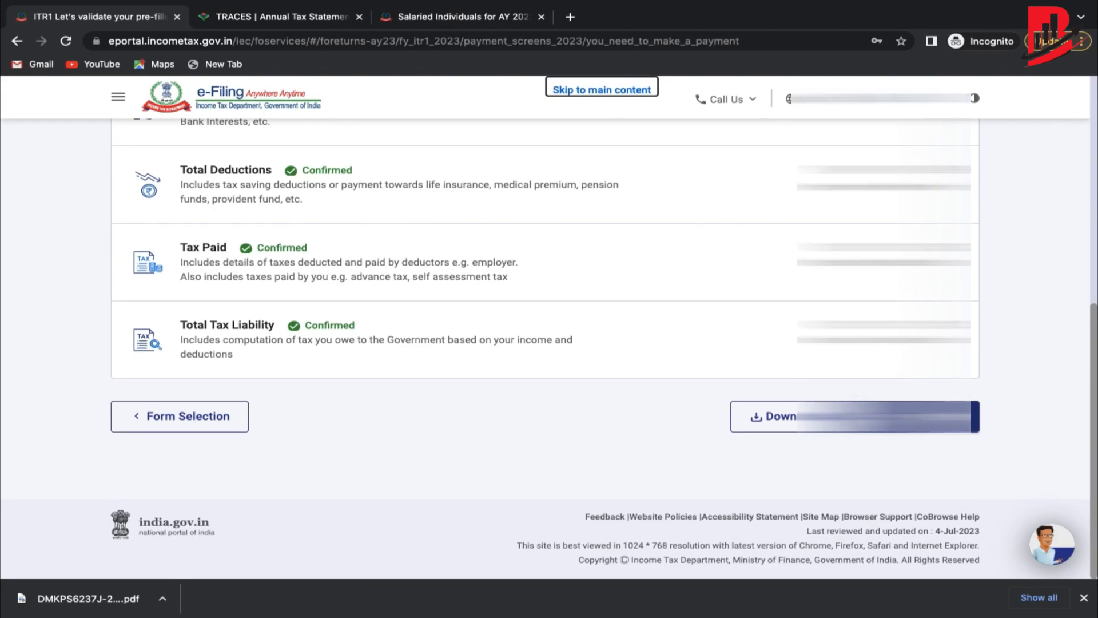
scroll(892, 417, down, 3)
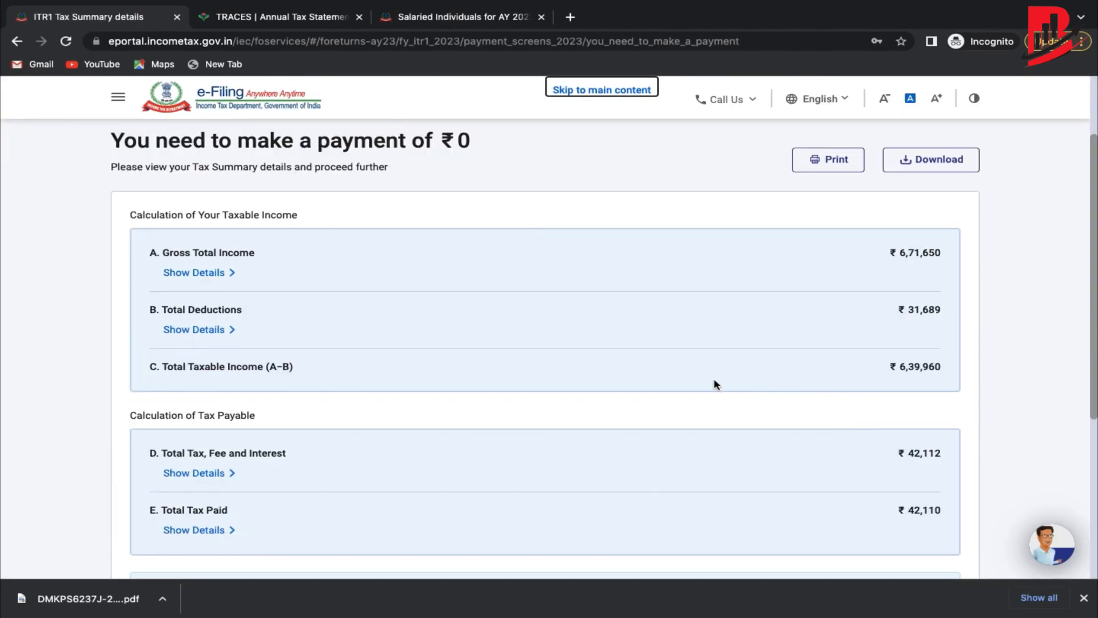
scroll(327, 405, down, 2)
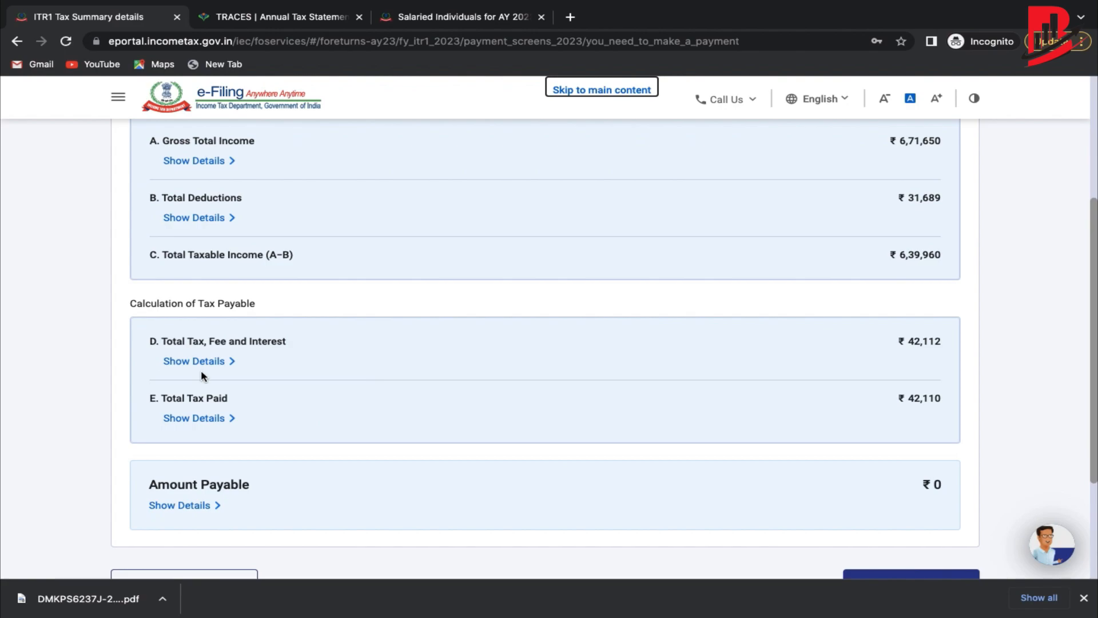
scroll(458, 335, up, 1)
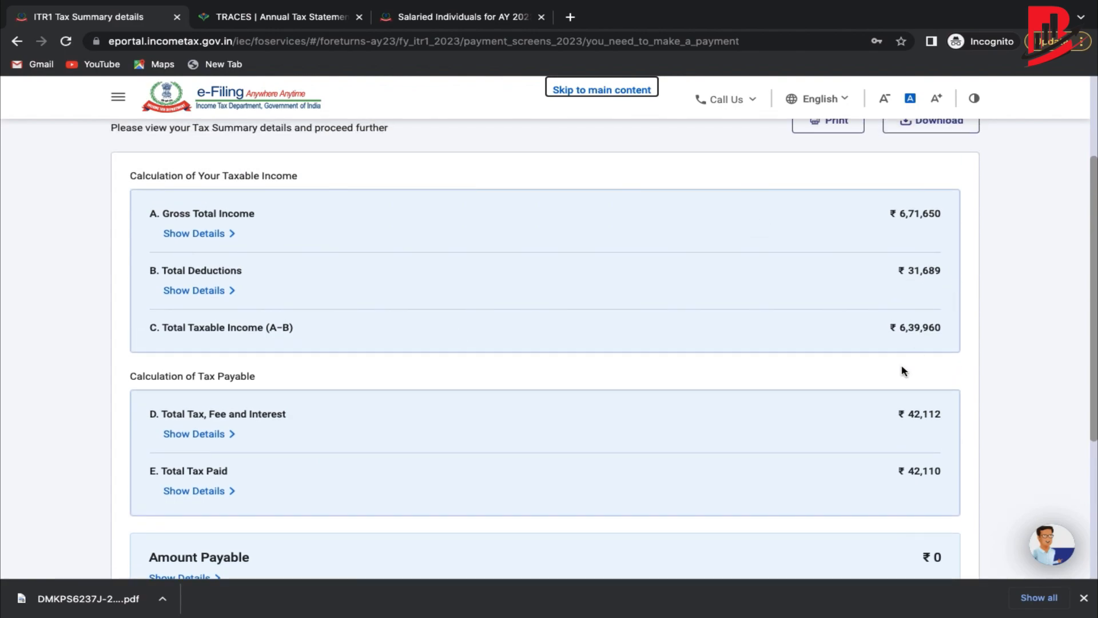
scroll(875, 372, down, 1)
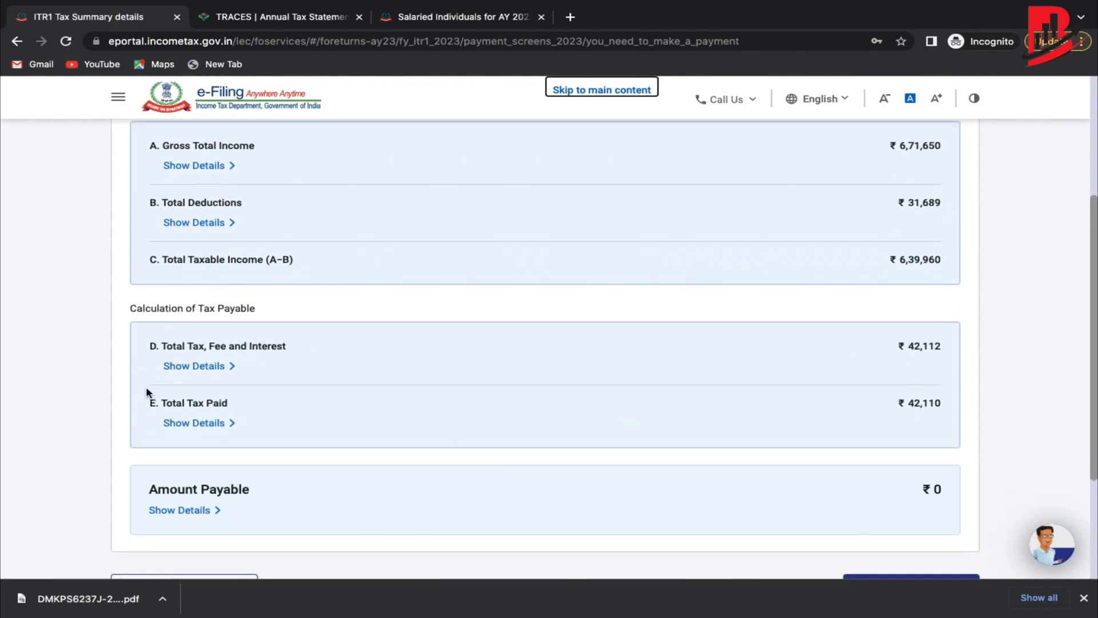
scroll(927, 403, down, 2)
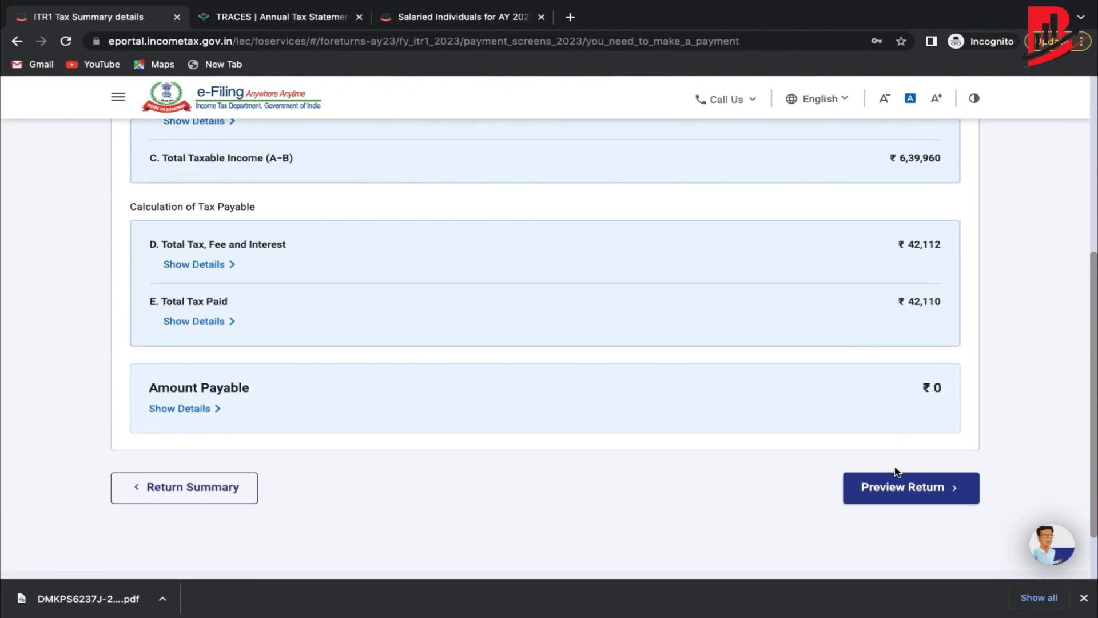
Accept the declaration and generate the full ITR-1 return preview.
click(897, 493)
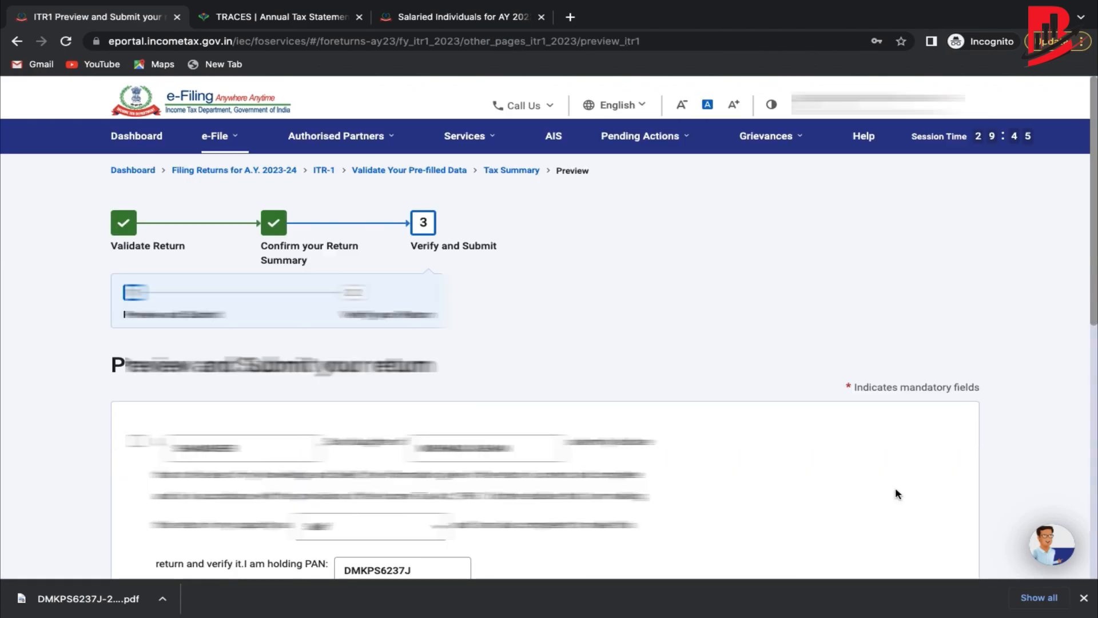
scroll(896, 490, down, 3)
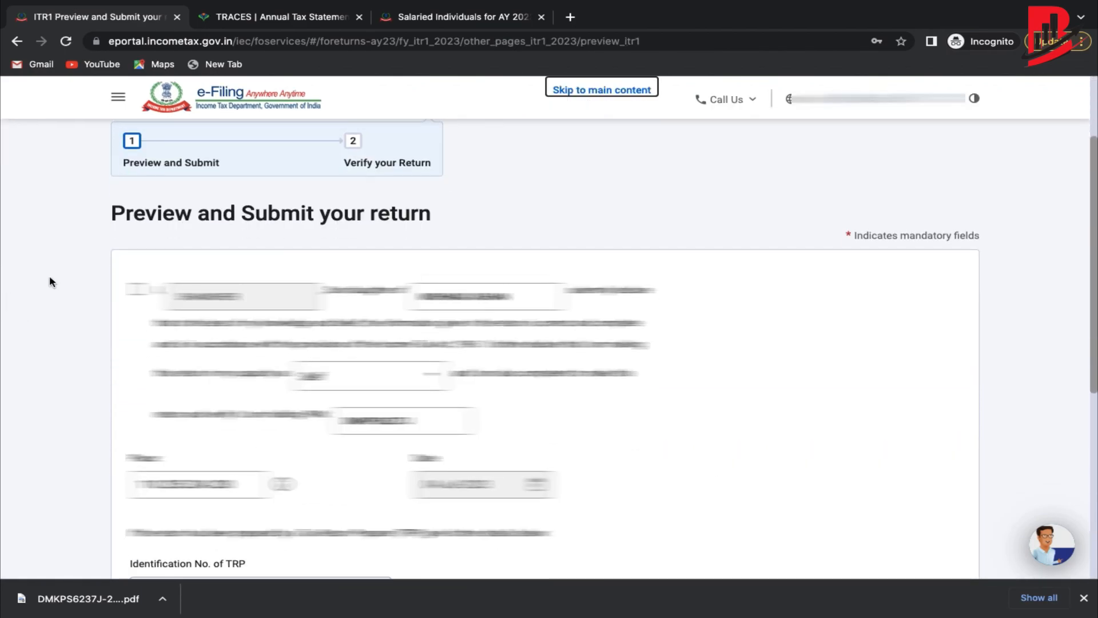
click(136, 289)
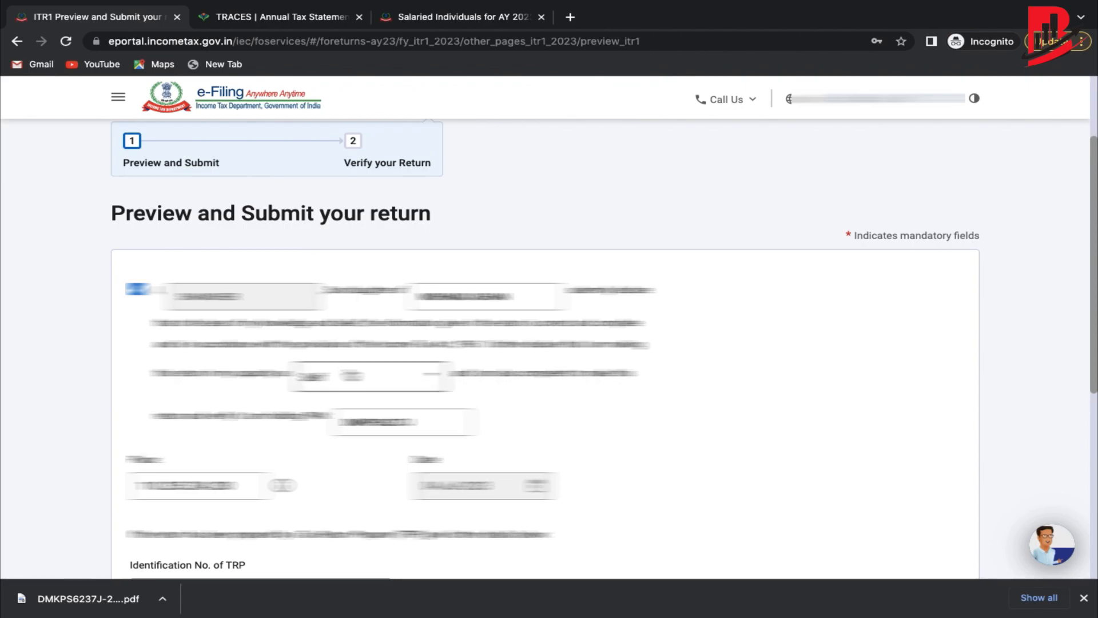
scroll(397, 492, down, 5)
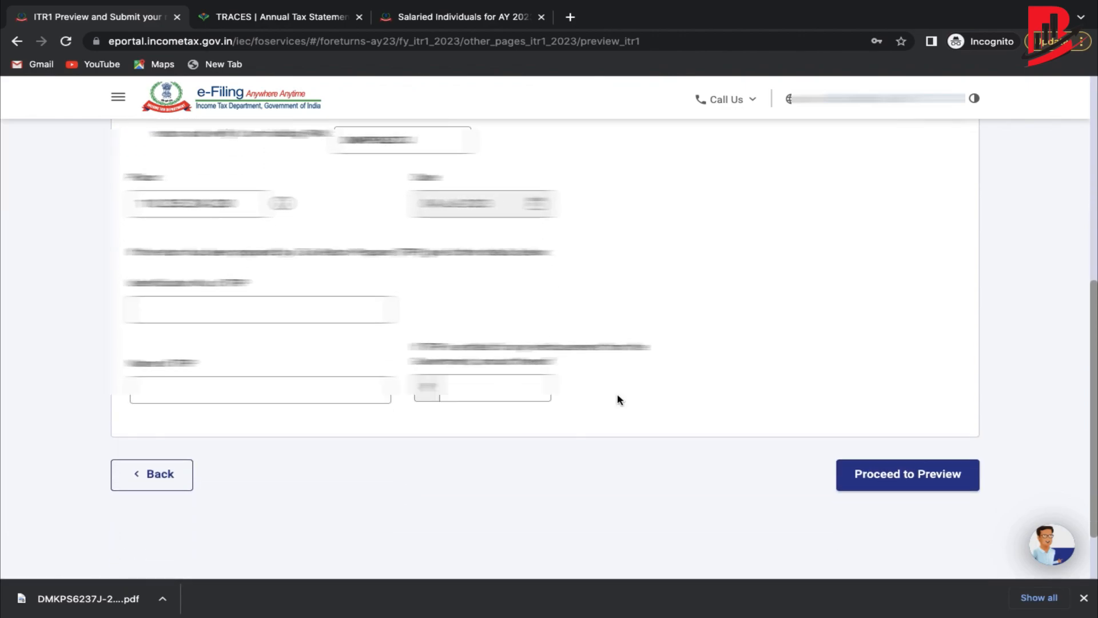
click(927, 474)
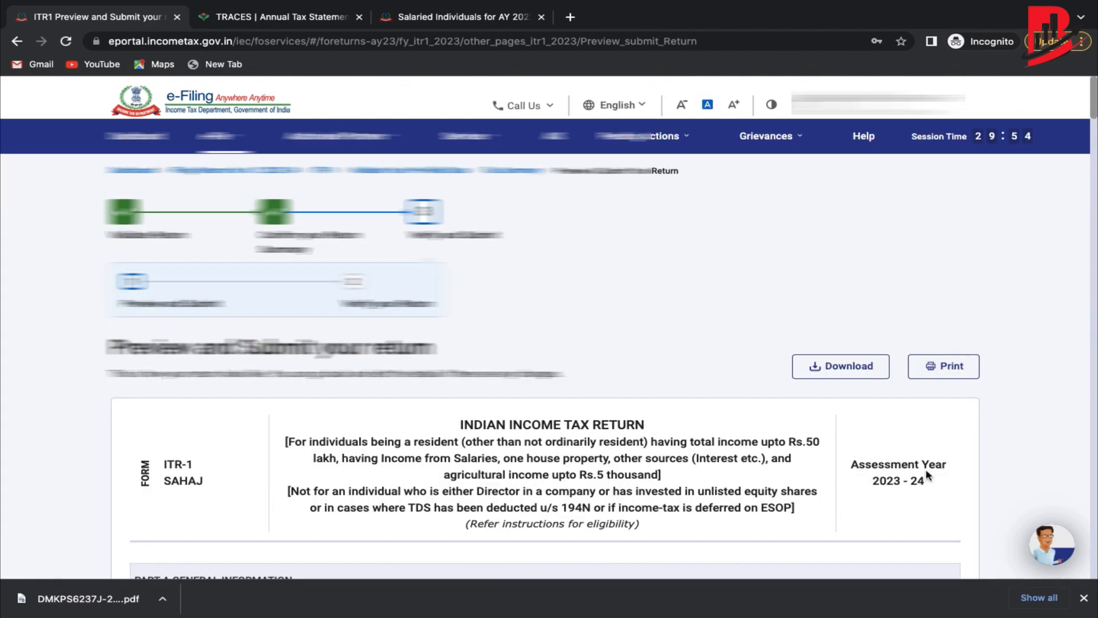
Review the AY 2023-24 return preview, then go to e-File > Income Tax Returns > e-Verify Return.
scroll(925, 468, down, 10)
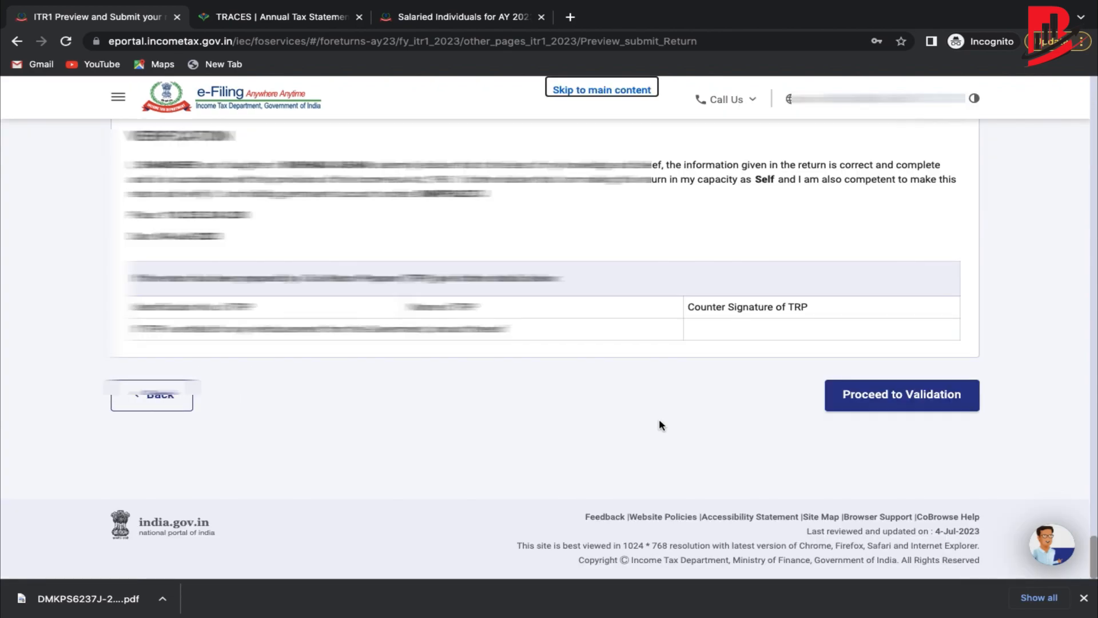
scroll(659, 421, up, 2)
scroll(659, 423, down, 1)
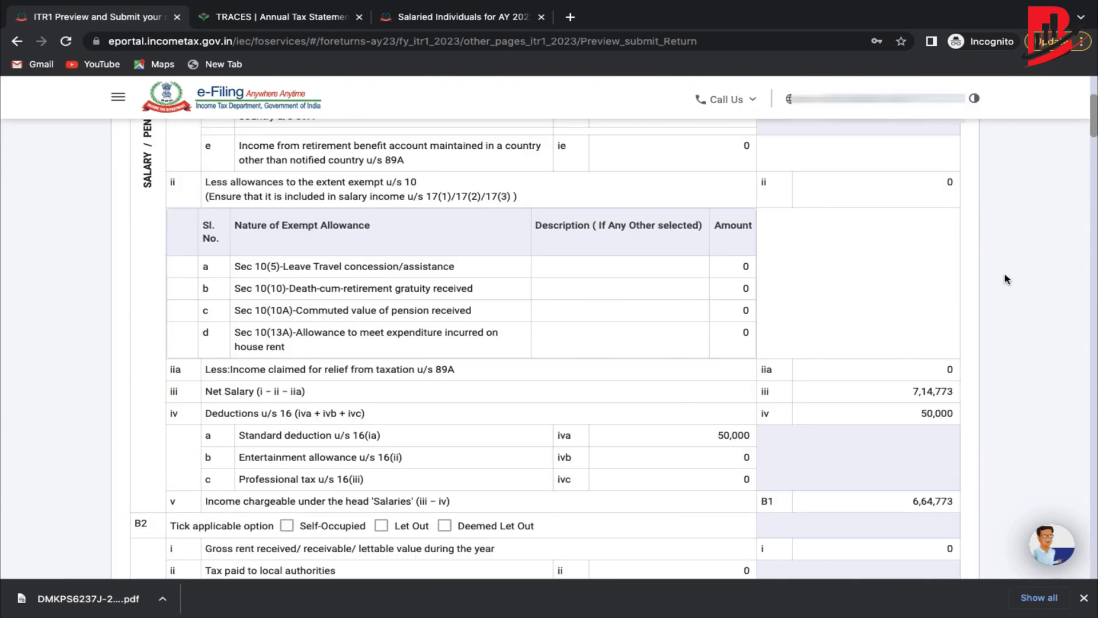
scroll(1005, 278, down, 20)
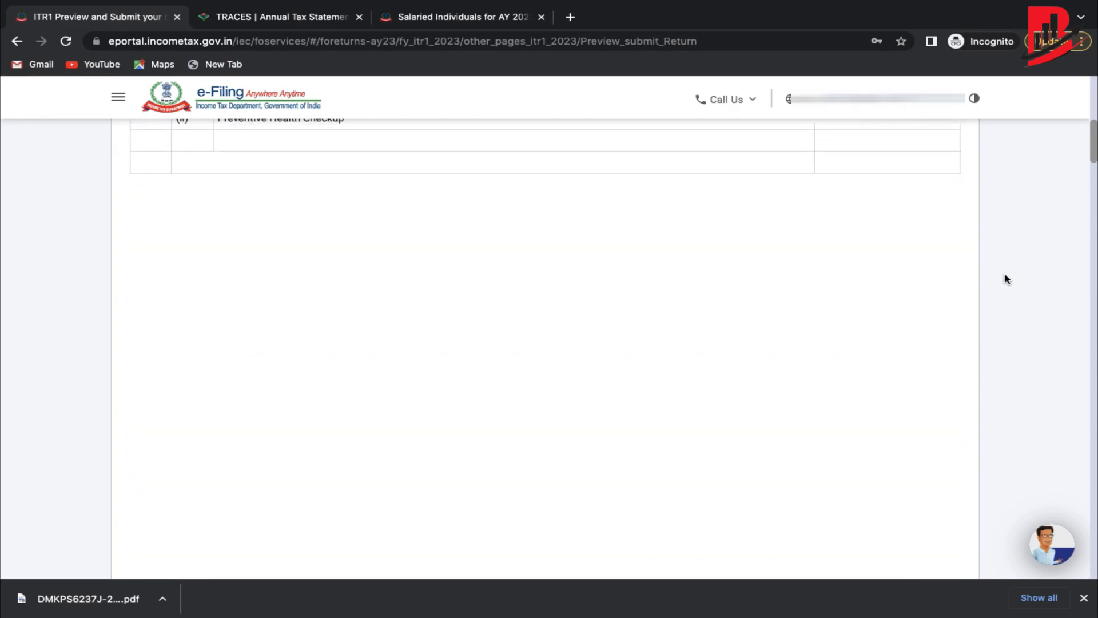
scroll(1007, 279, down, 15)
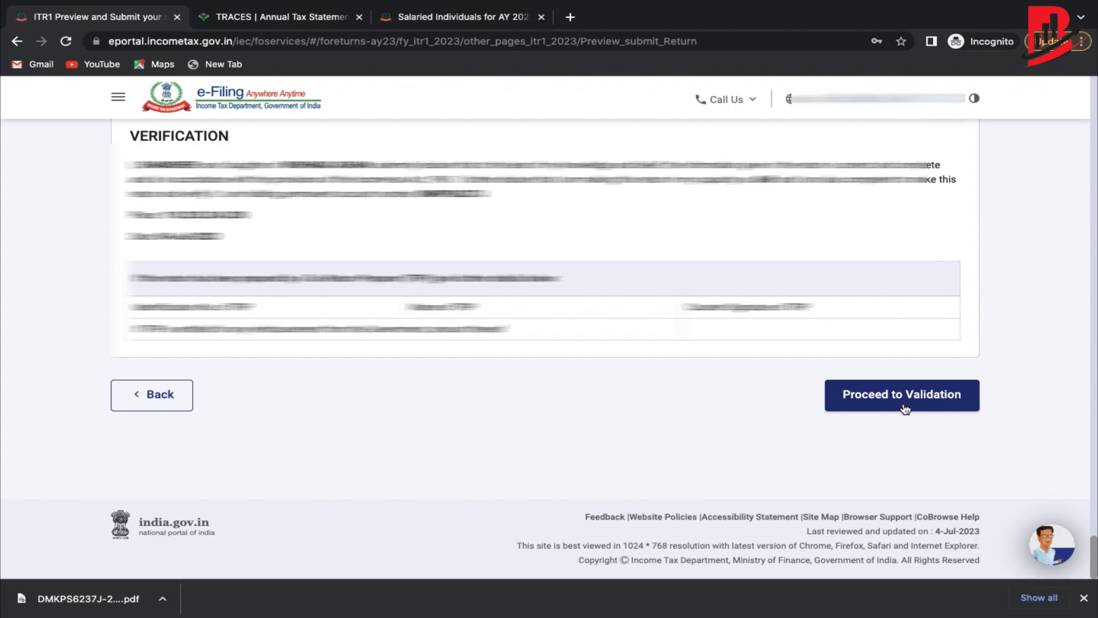
scroll(725, 386, up, 15)
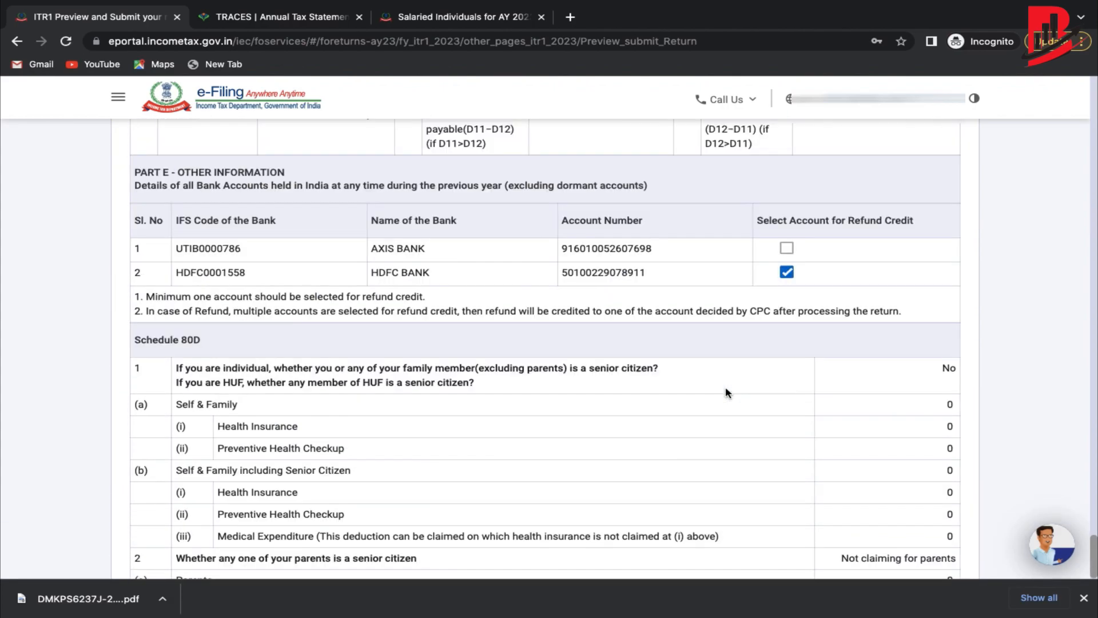
scroll(725, 389, up, 10)
click(222, 146)
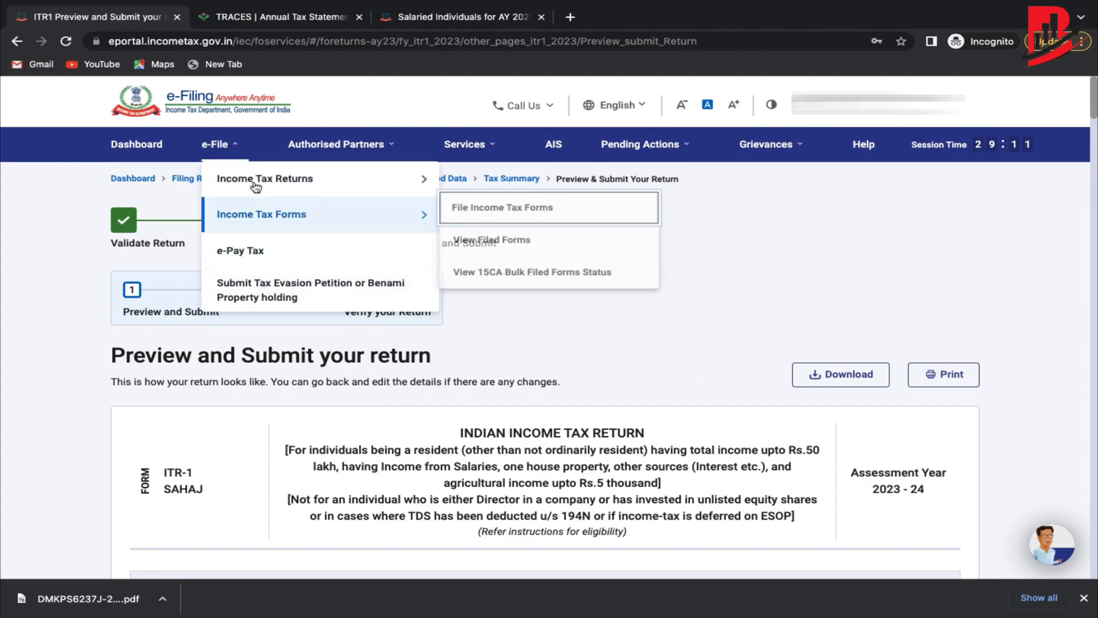
mouse_move(256, 187)
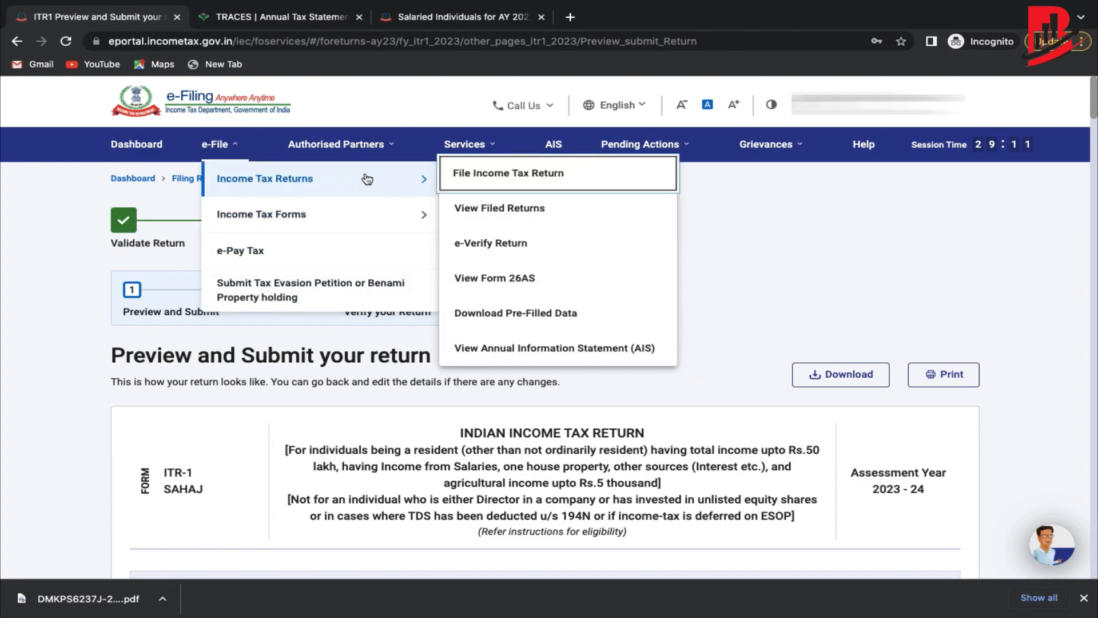
click(492, 245)
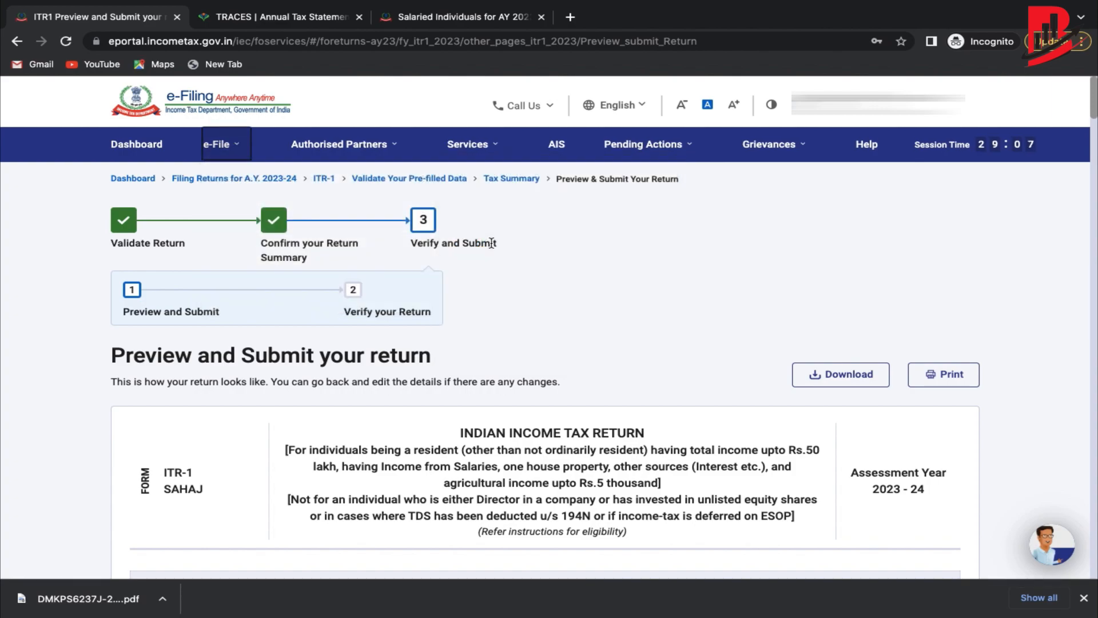